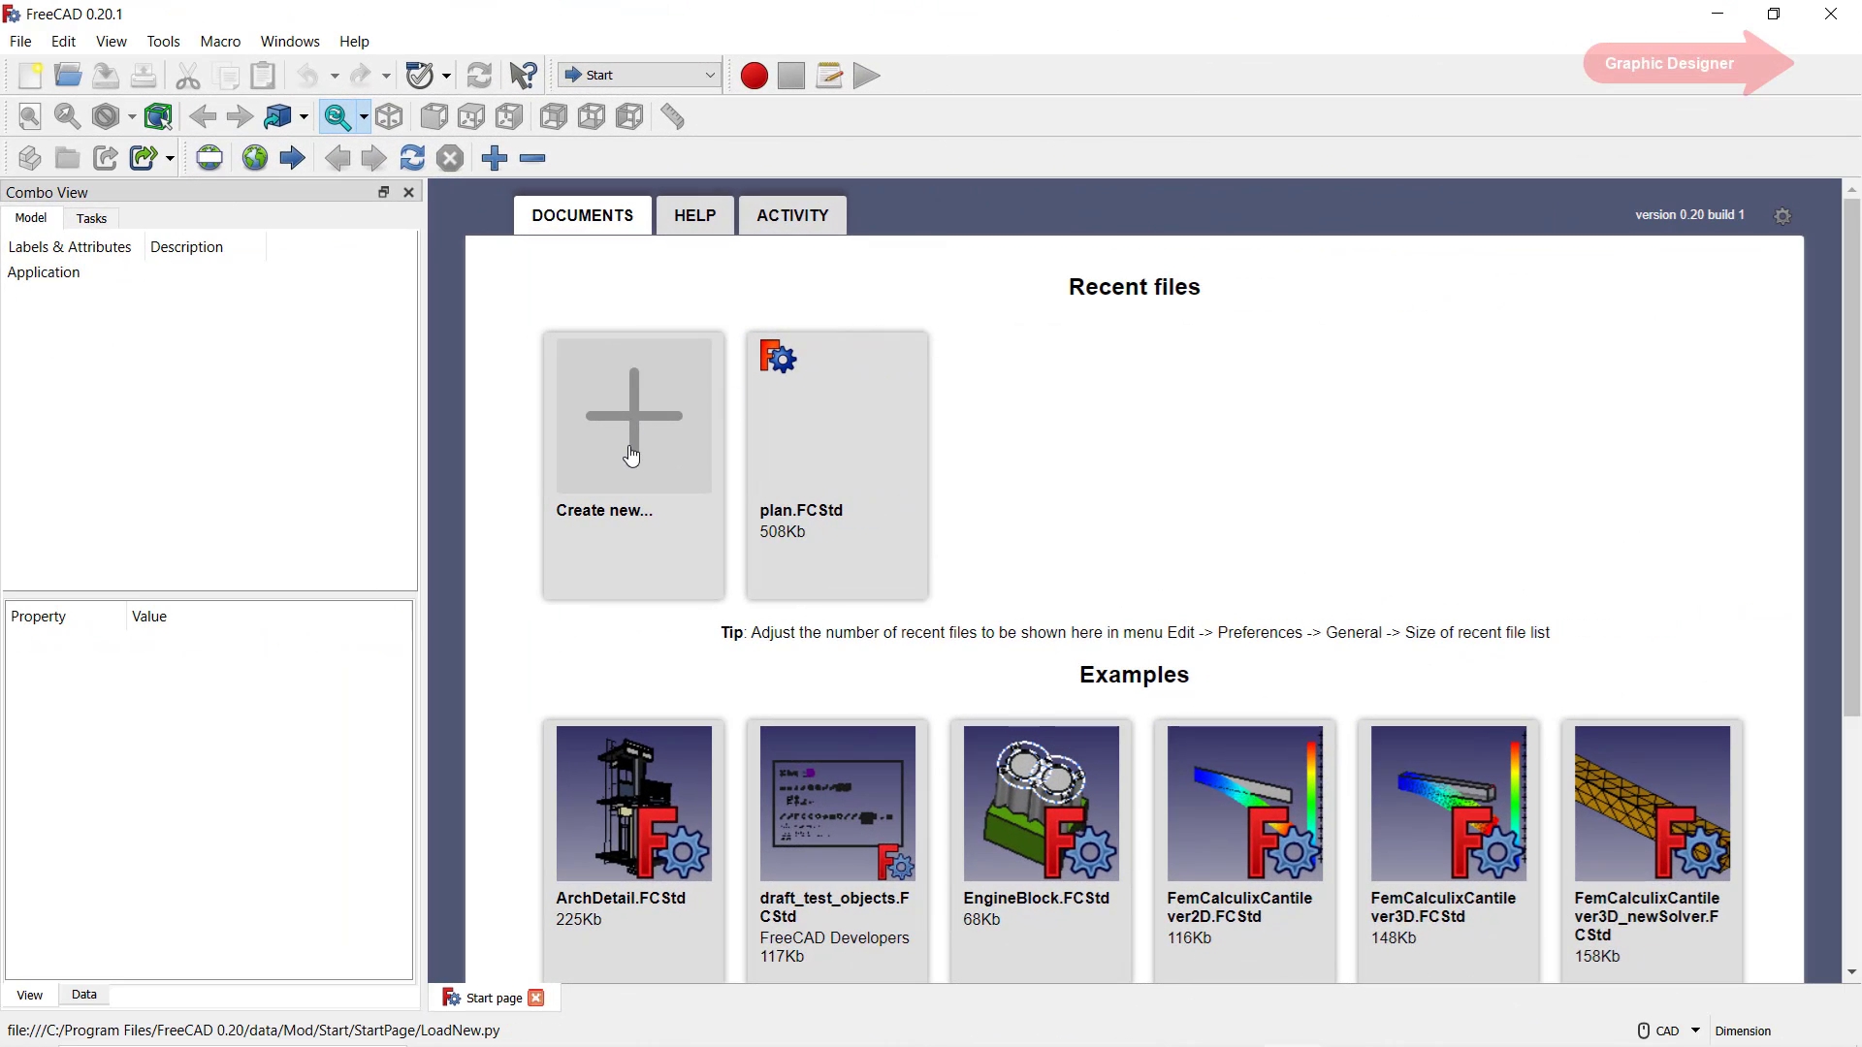
- Create a new empty Unnamed document from the Start page
{"action": "left_click", "coordinate": [656, 436]}
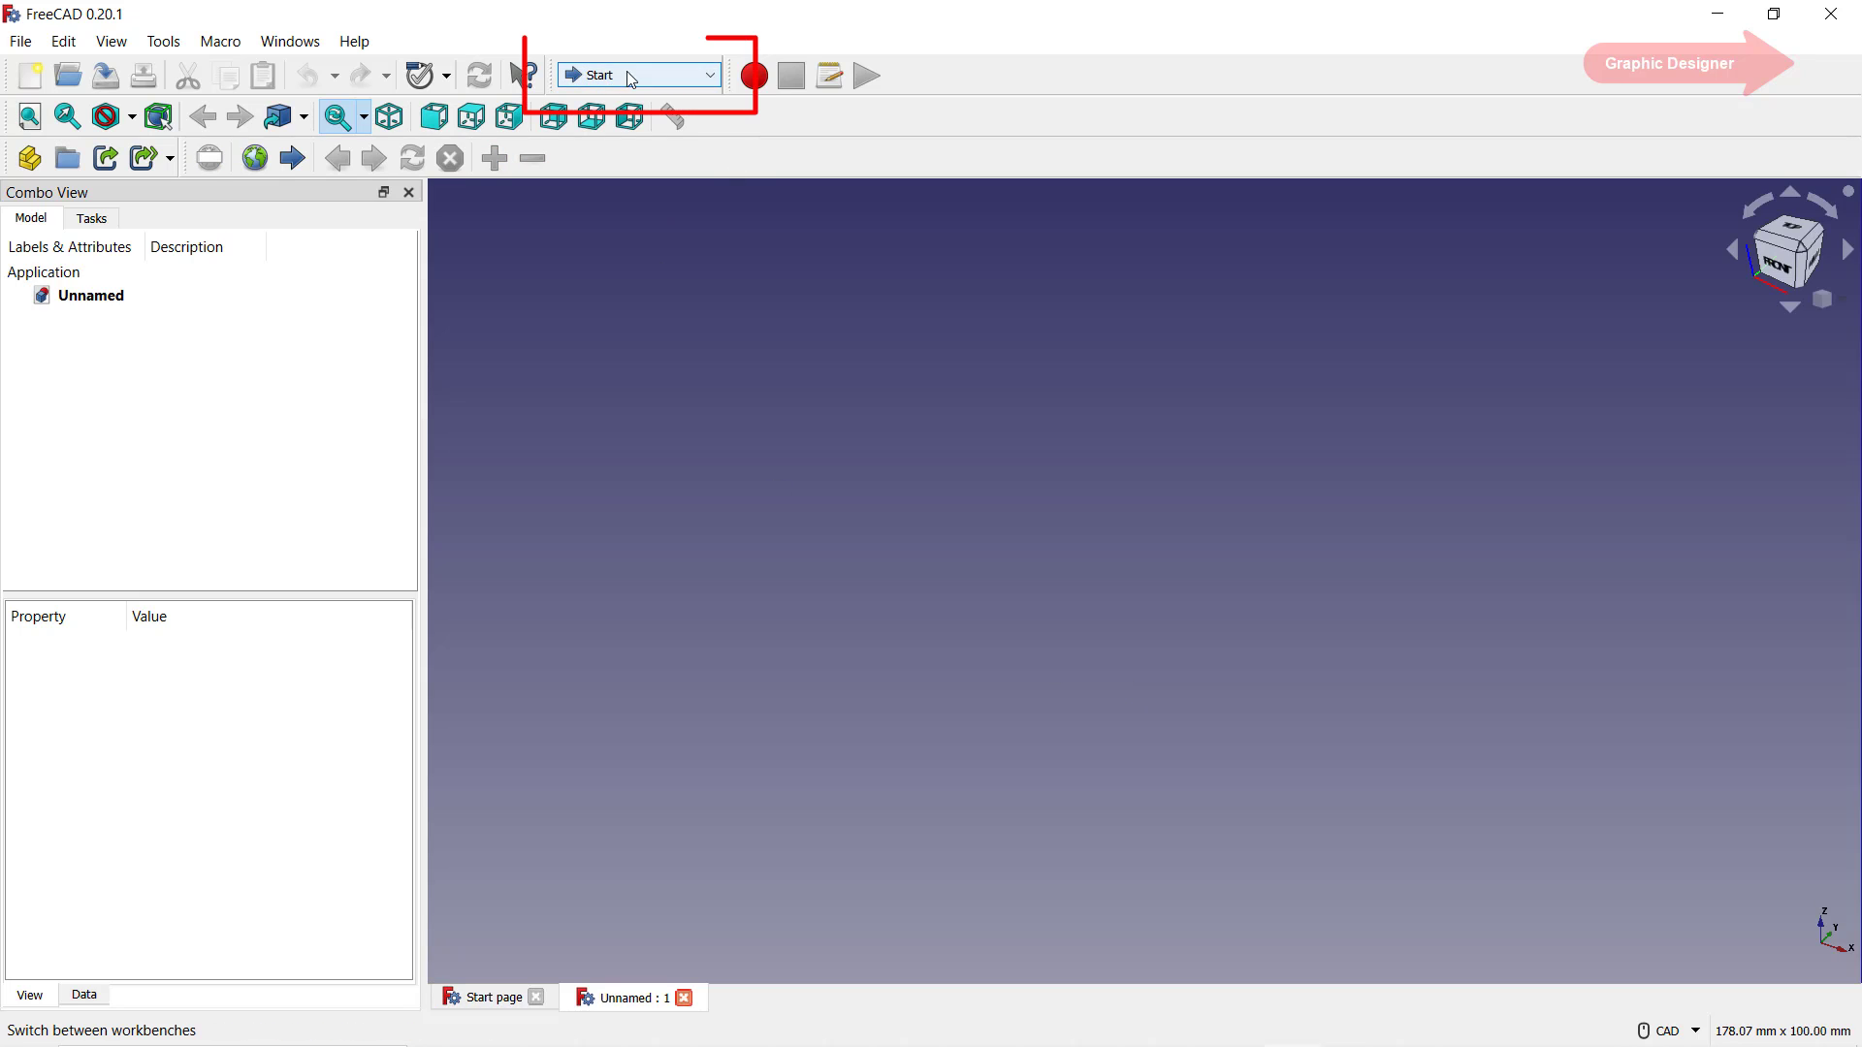
- Choose Image from the workbench list to make it the active workbench
{"action": "left_click", "coordinate": [714, 70]}
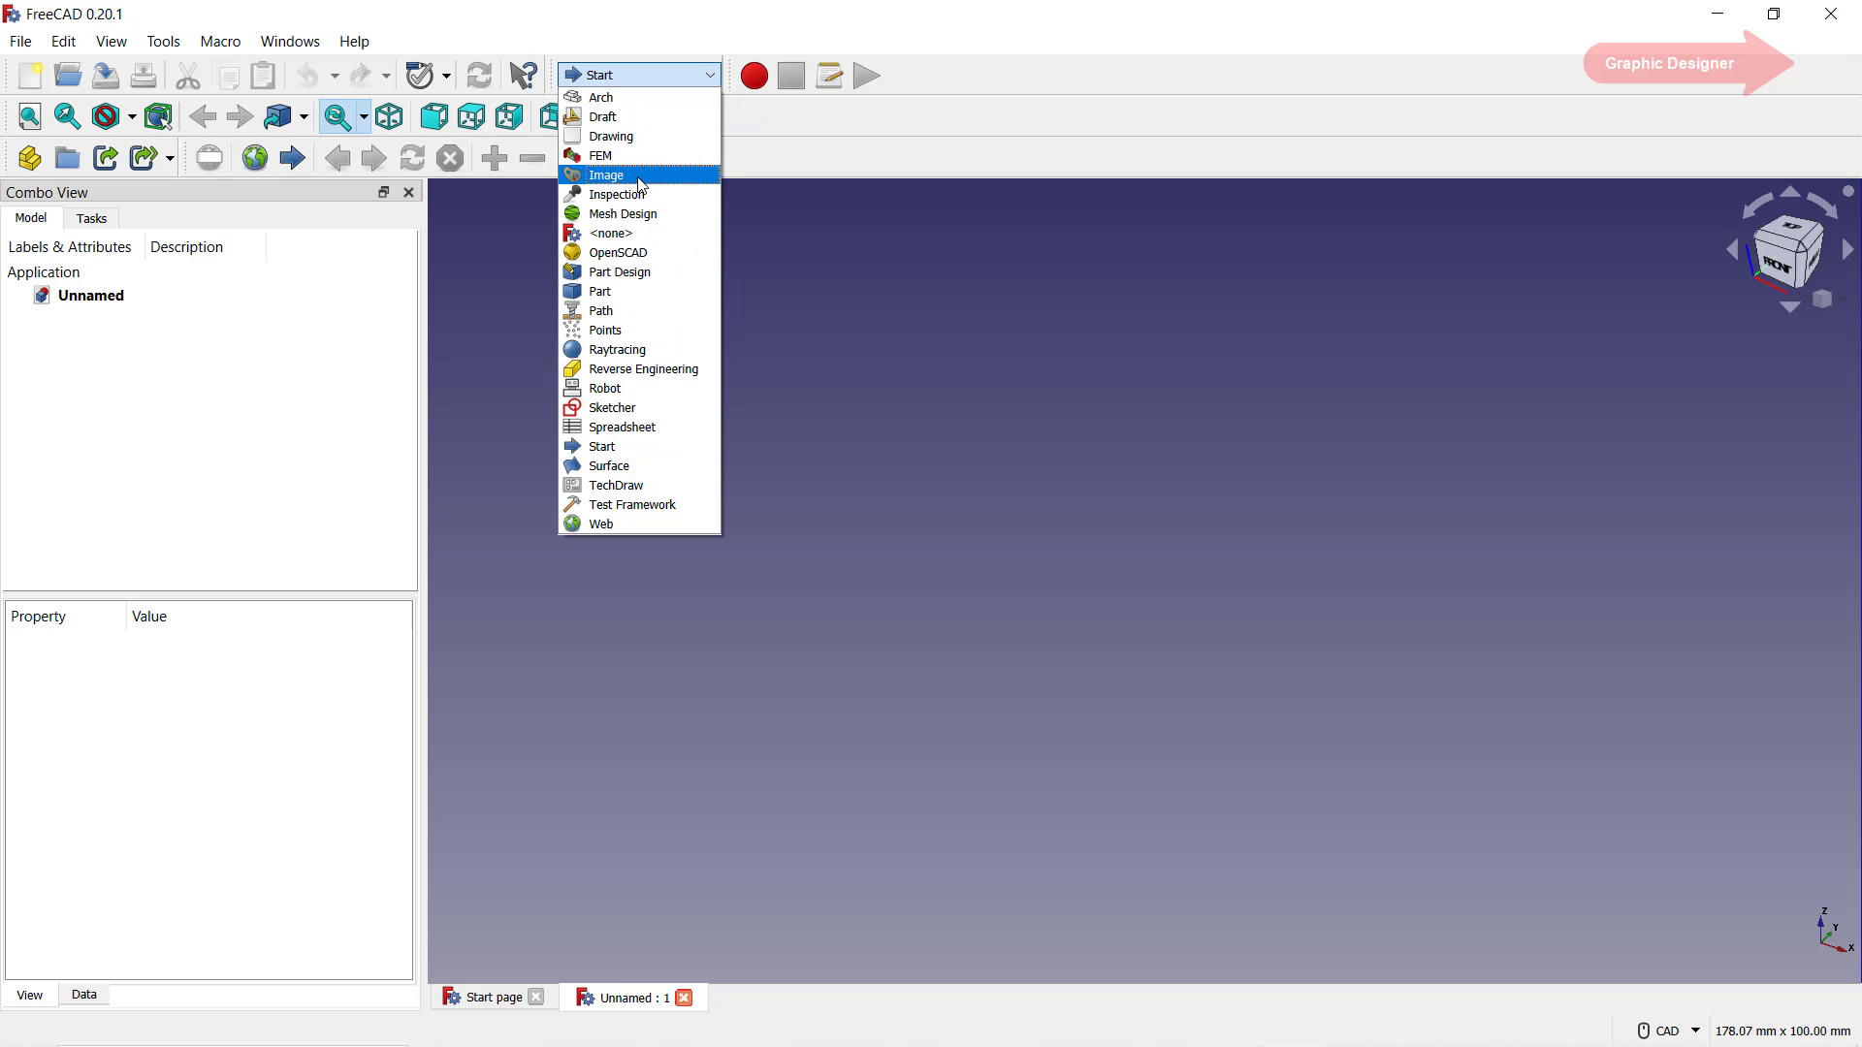
{"action": "left_click", "coordinate": [609, 176]}
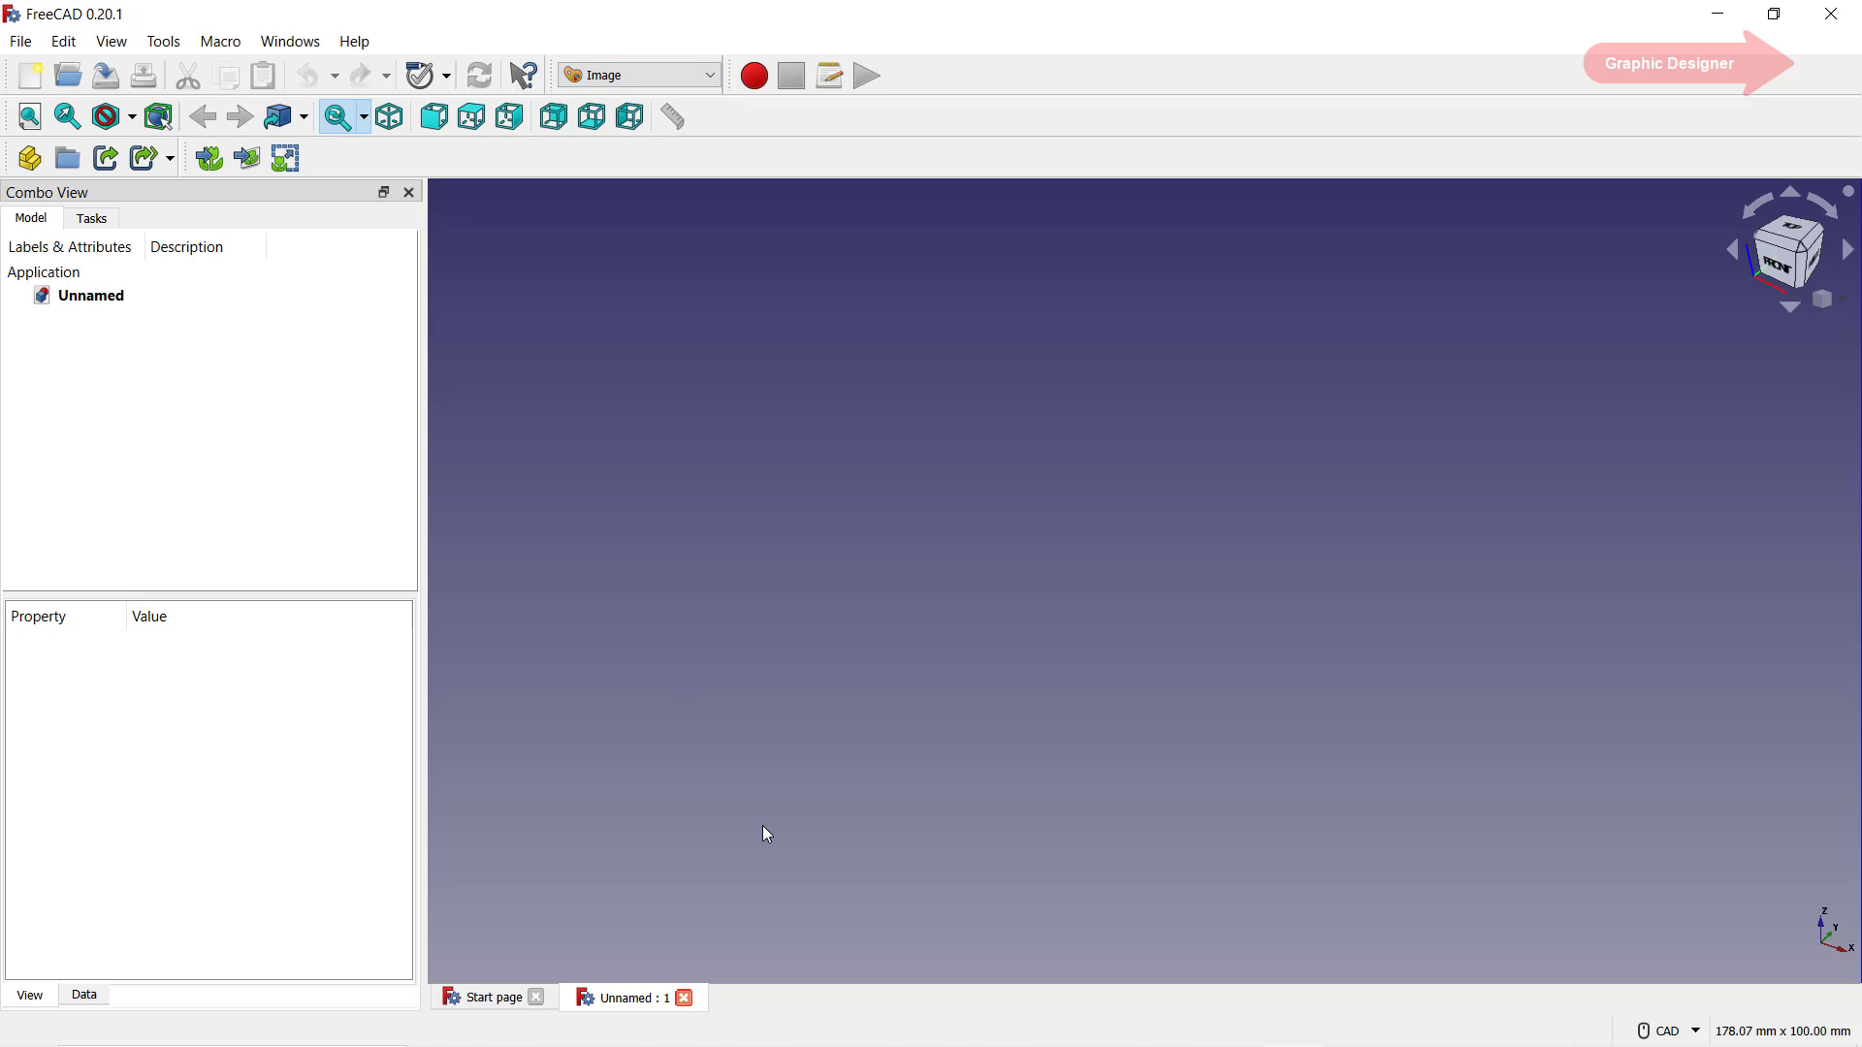
- Place the floor-plan image from D:\amal\Freecad as an image plane on the XY-Plane
{"action": "left_click", "coordinate": [248, 157]}
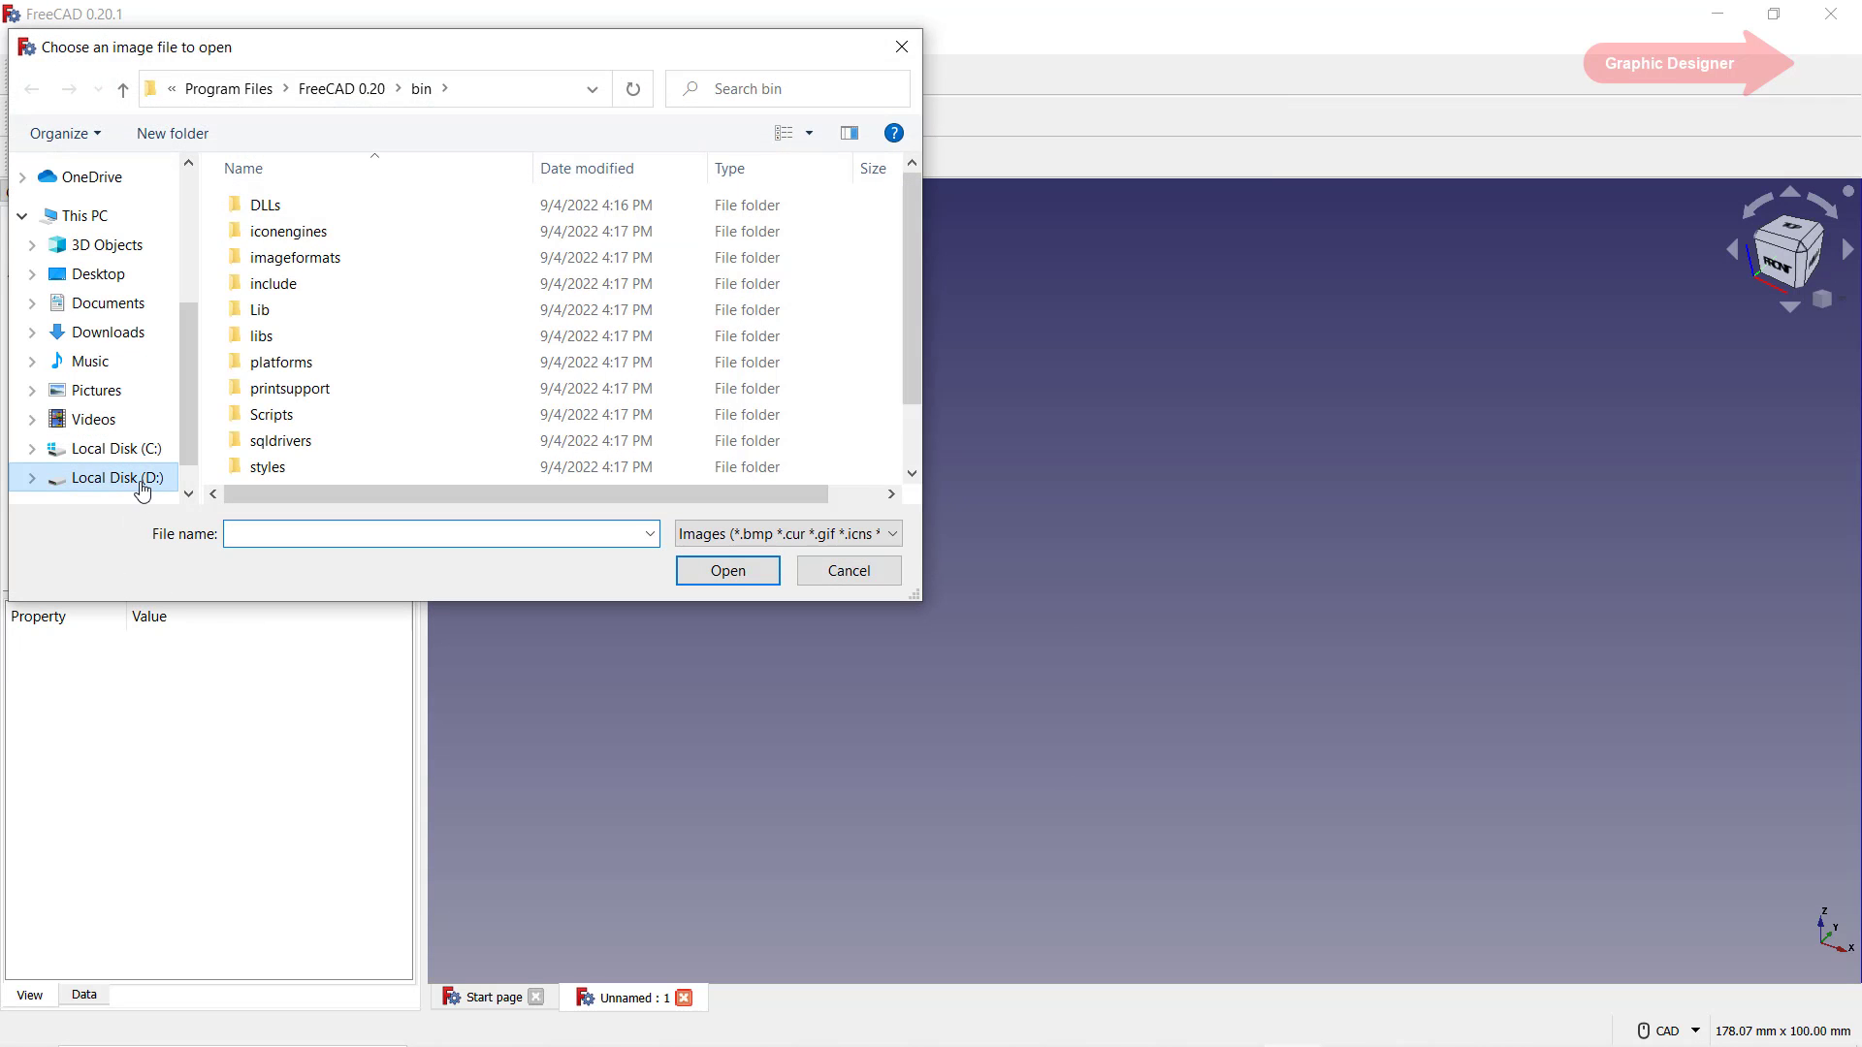
{"action": "left_click", "coordinate": [116, 478]}
{"action": "double_click", "coordinate": [307, 208]}
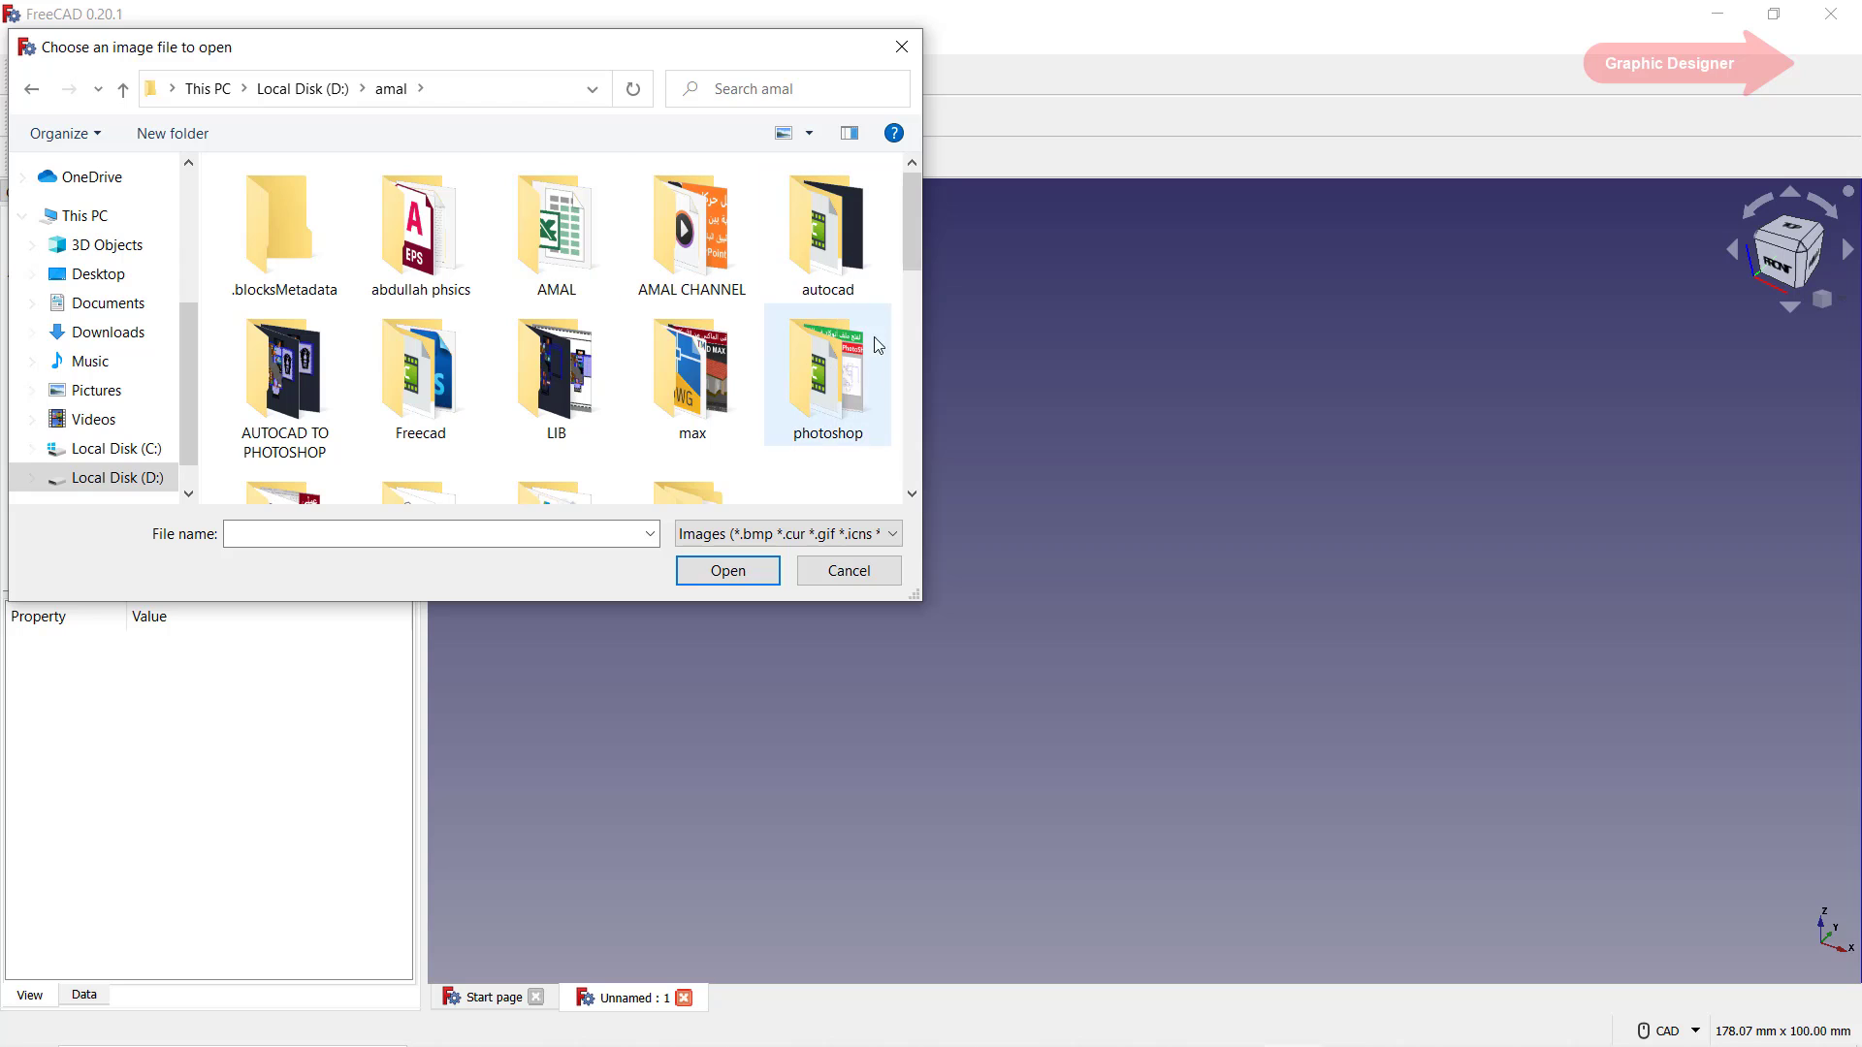
{"action": "double_click", "coordinate": [438, 382]}
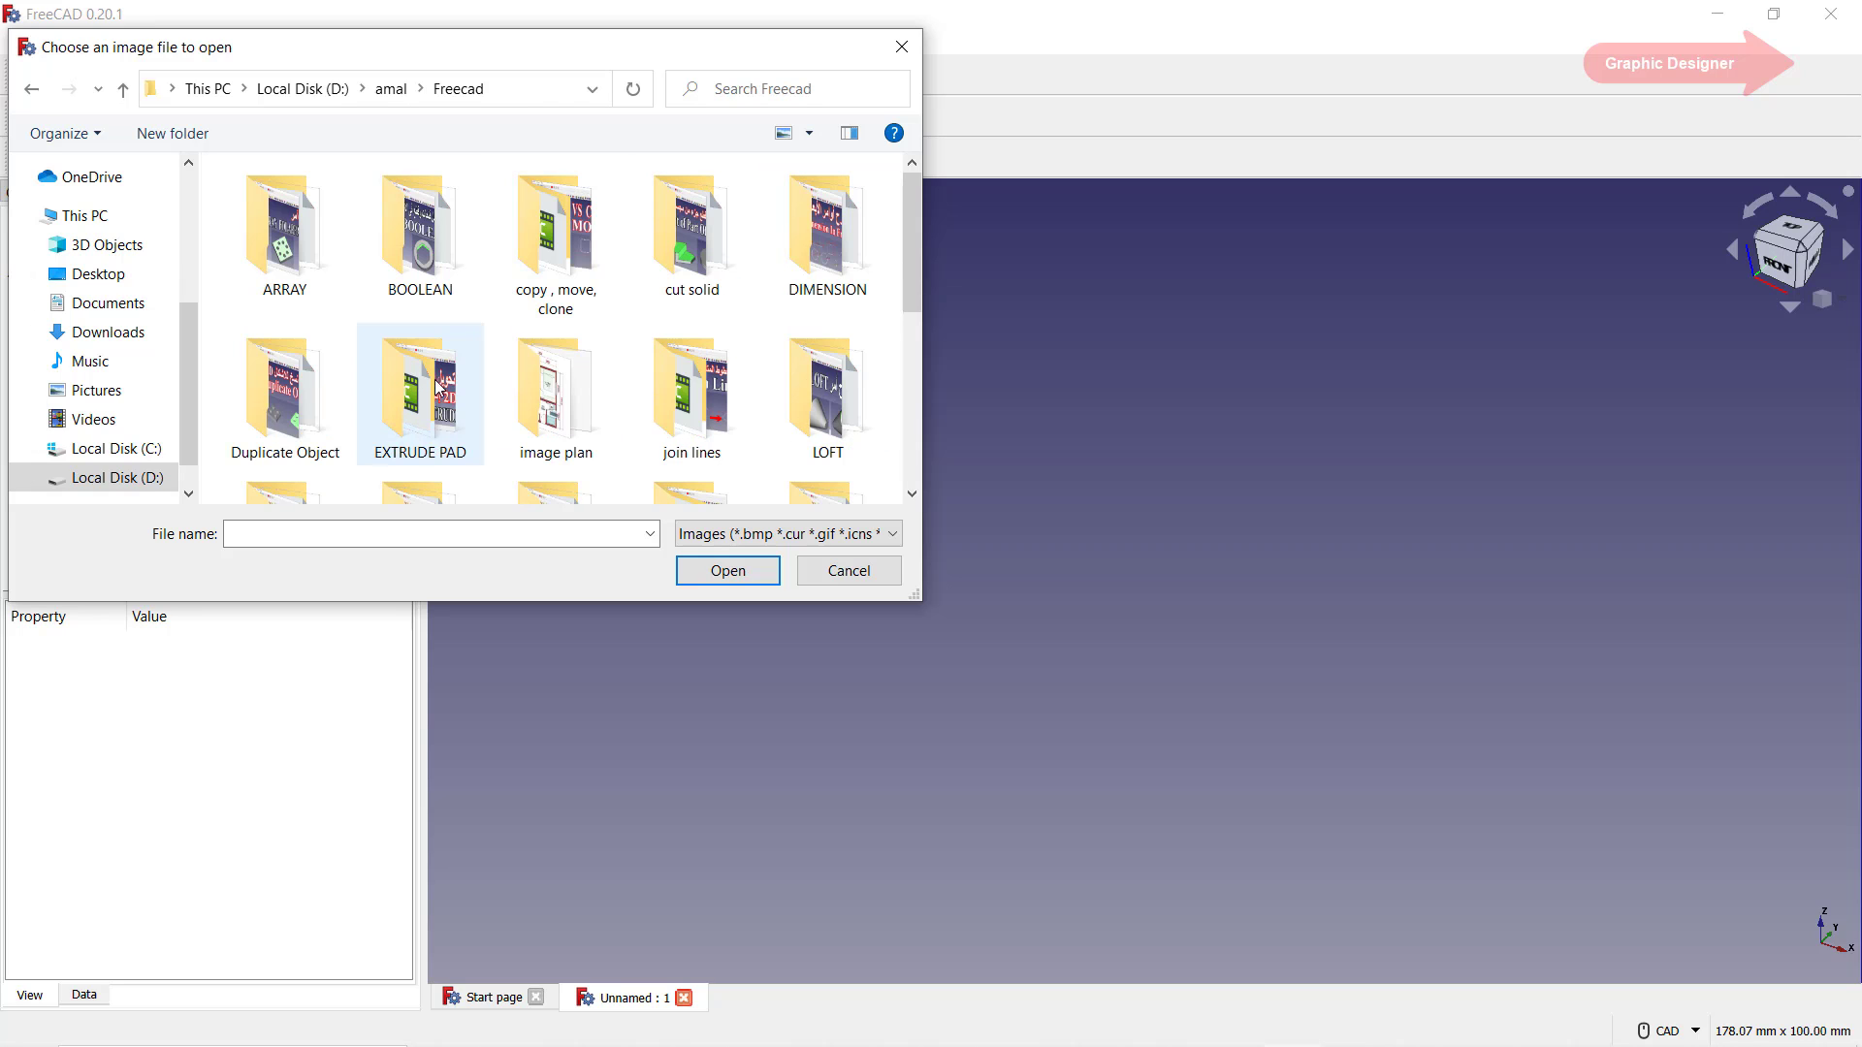
{"action": "left_click", "coordinate": [721, 574]}
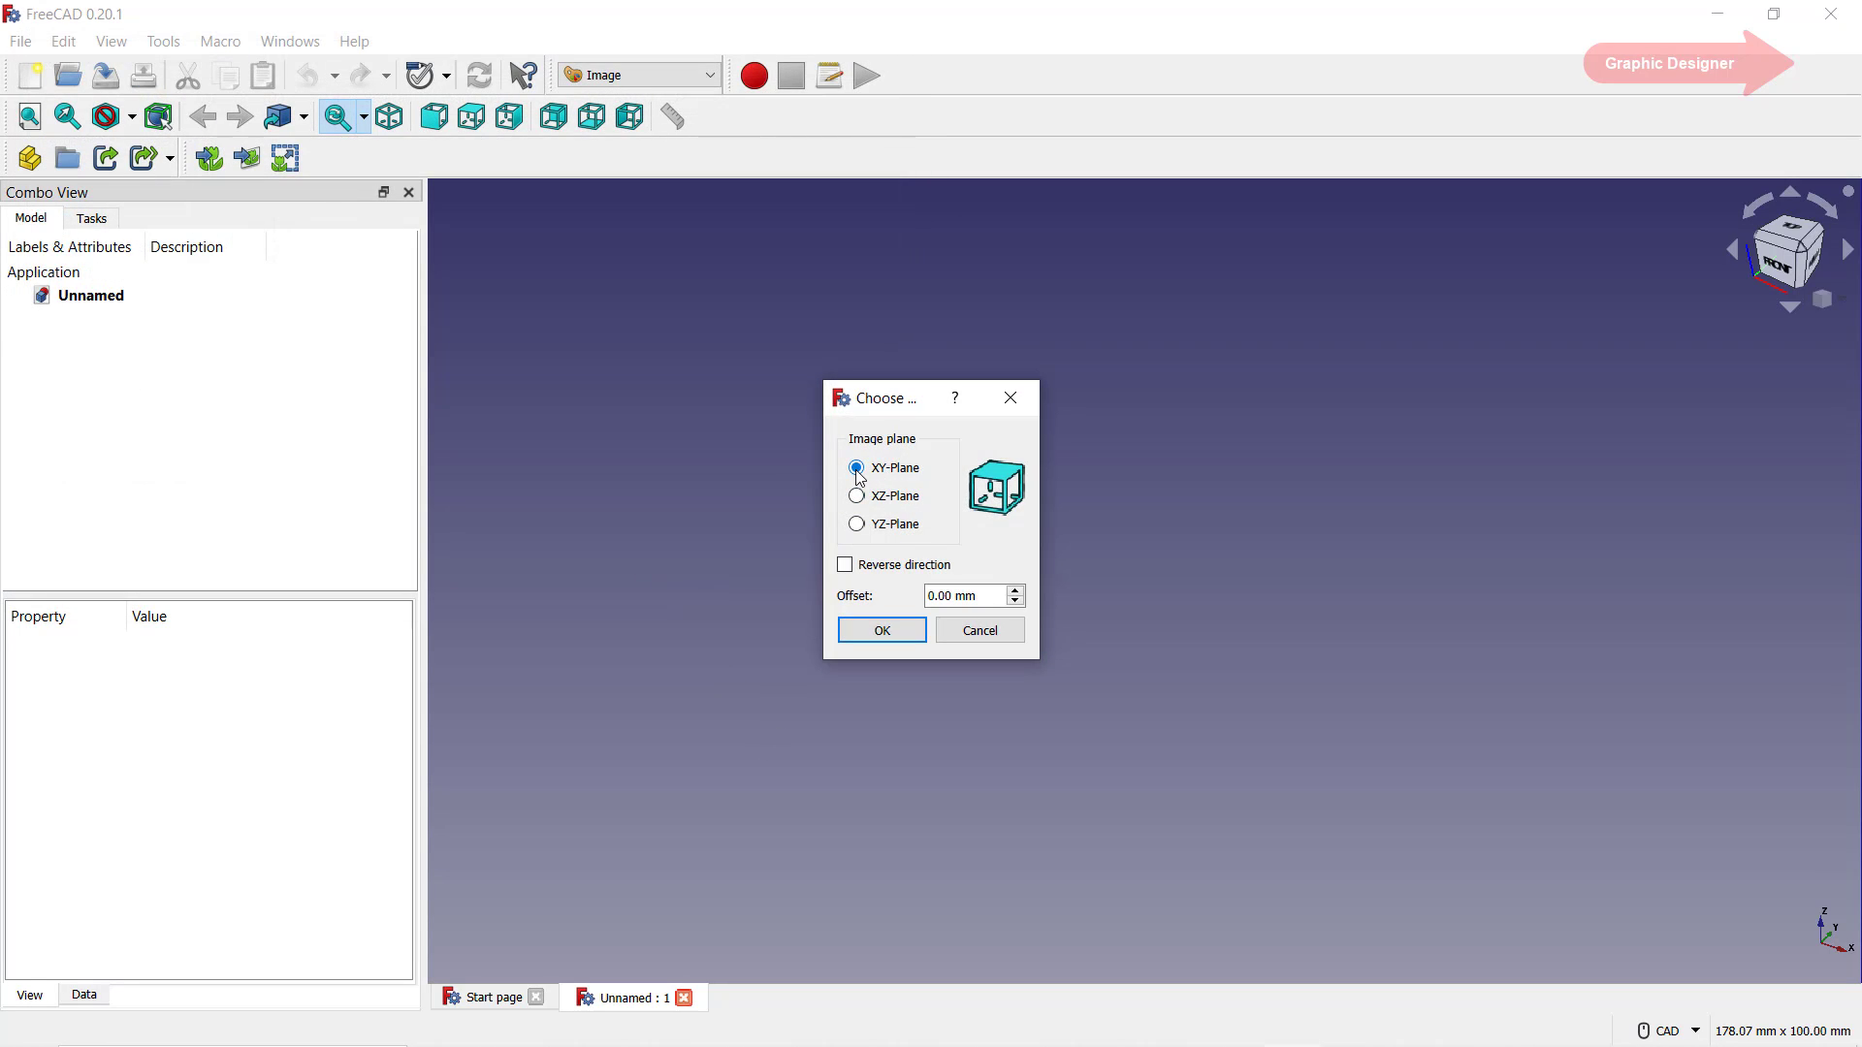
{"action": "left_click", "coordinate": [882, 631]}
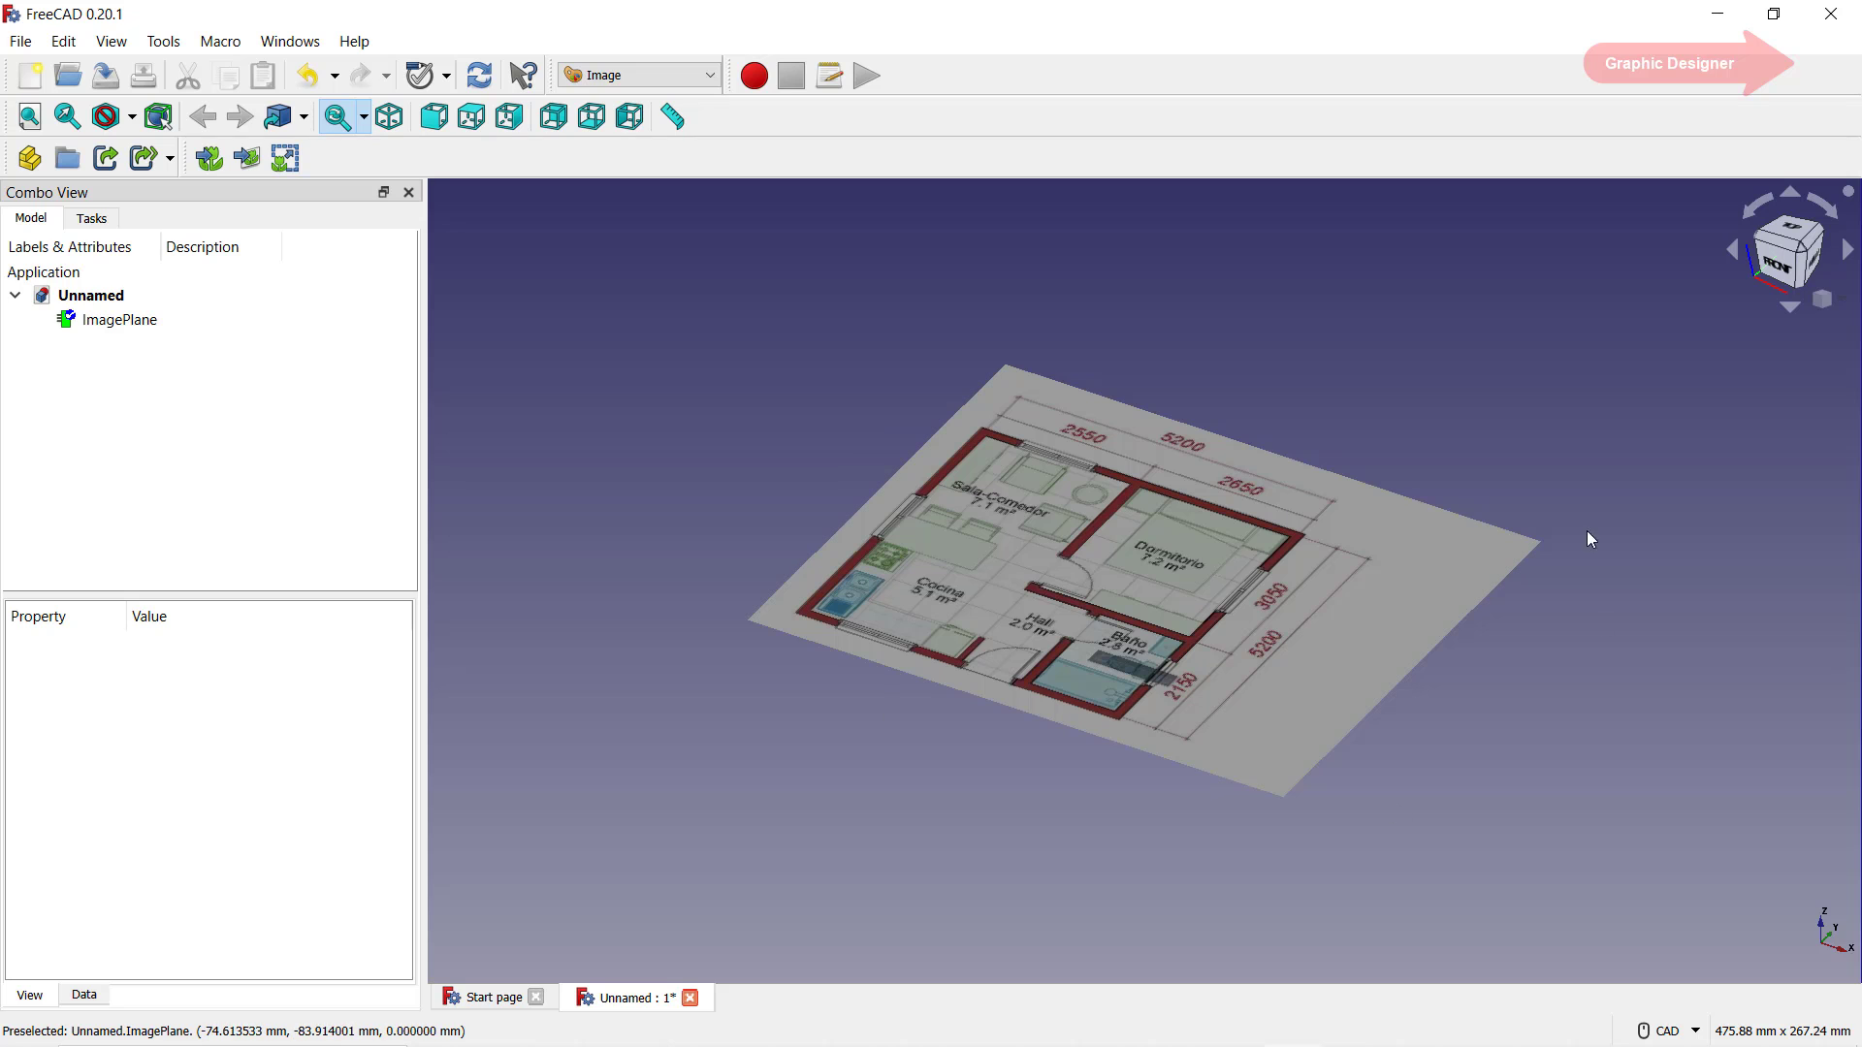
- Set the ImagePlane's Transparency property to 80
{"action": "scroll", "coordinate": [1183, 546], "scroll_direction": "up", "scroll_amount": 2}
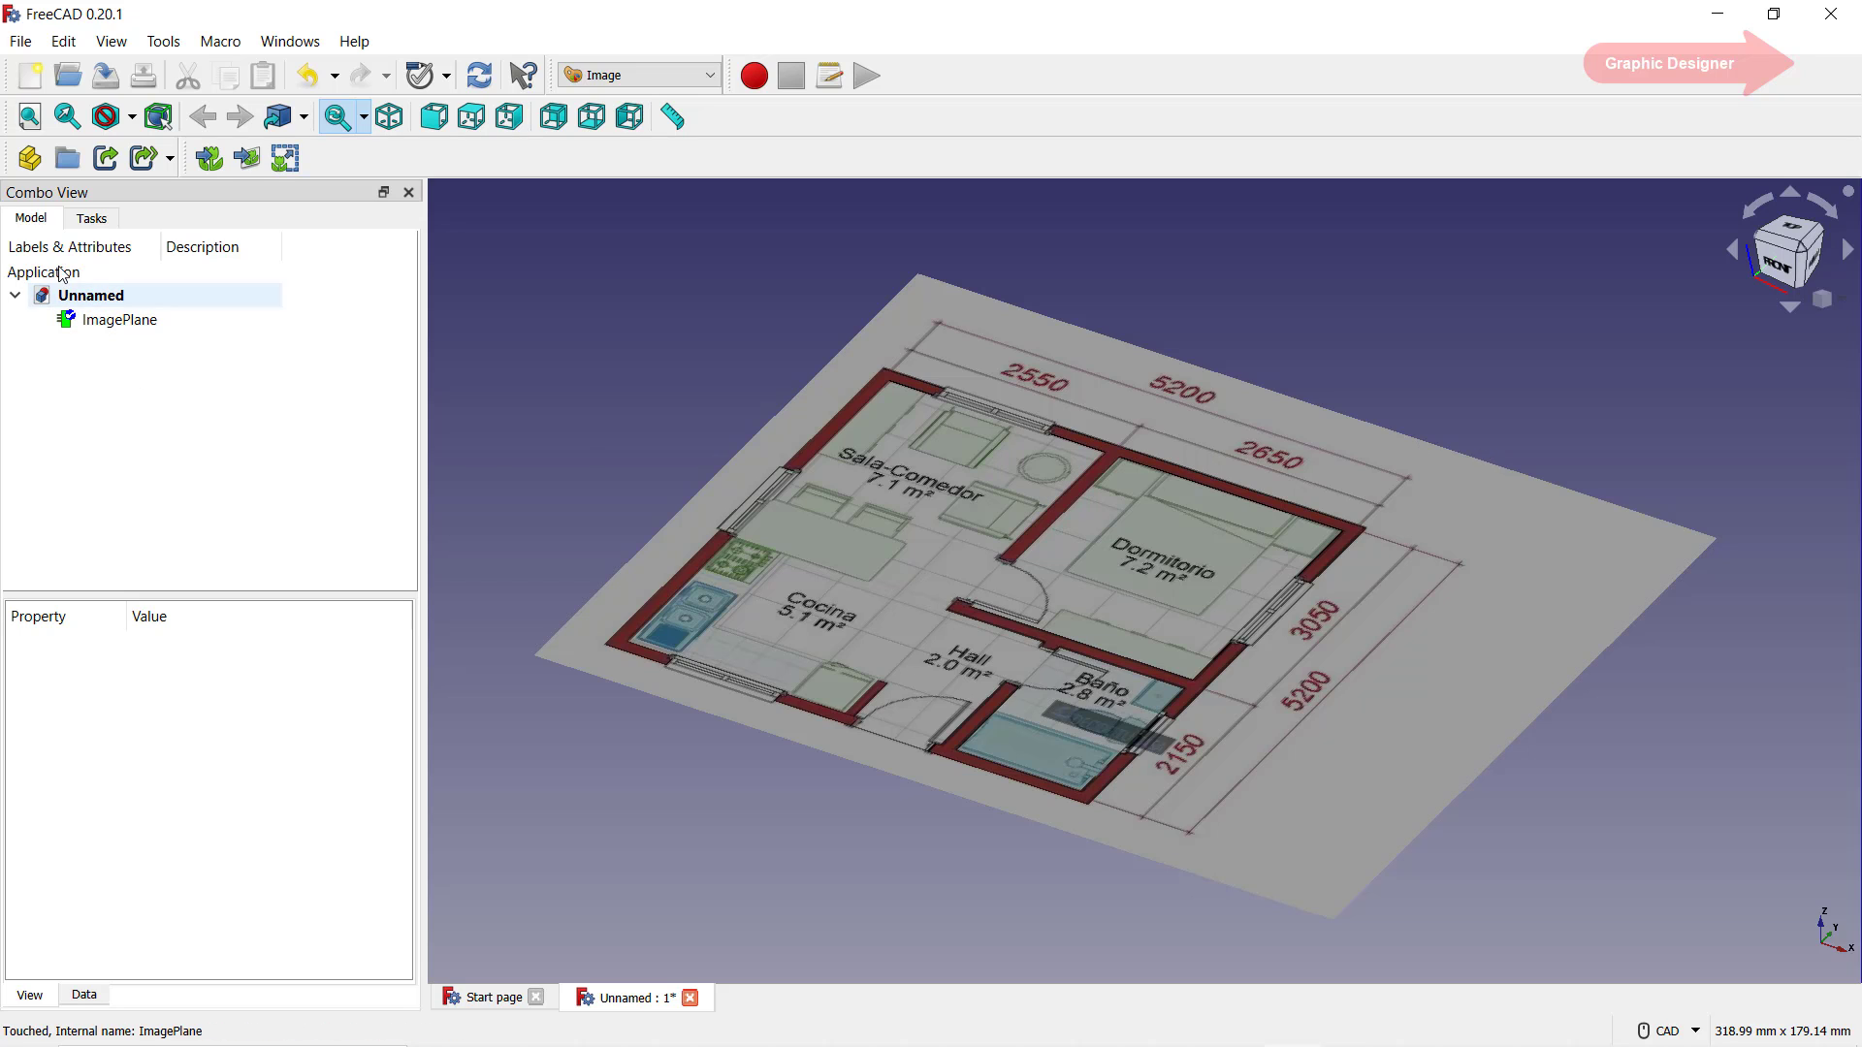
{"action": "left_click", "coordinate": [116, 325]}
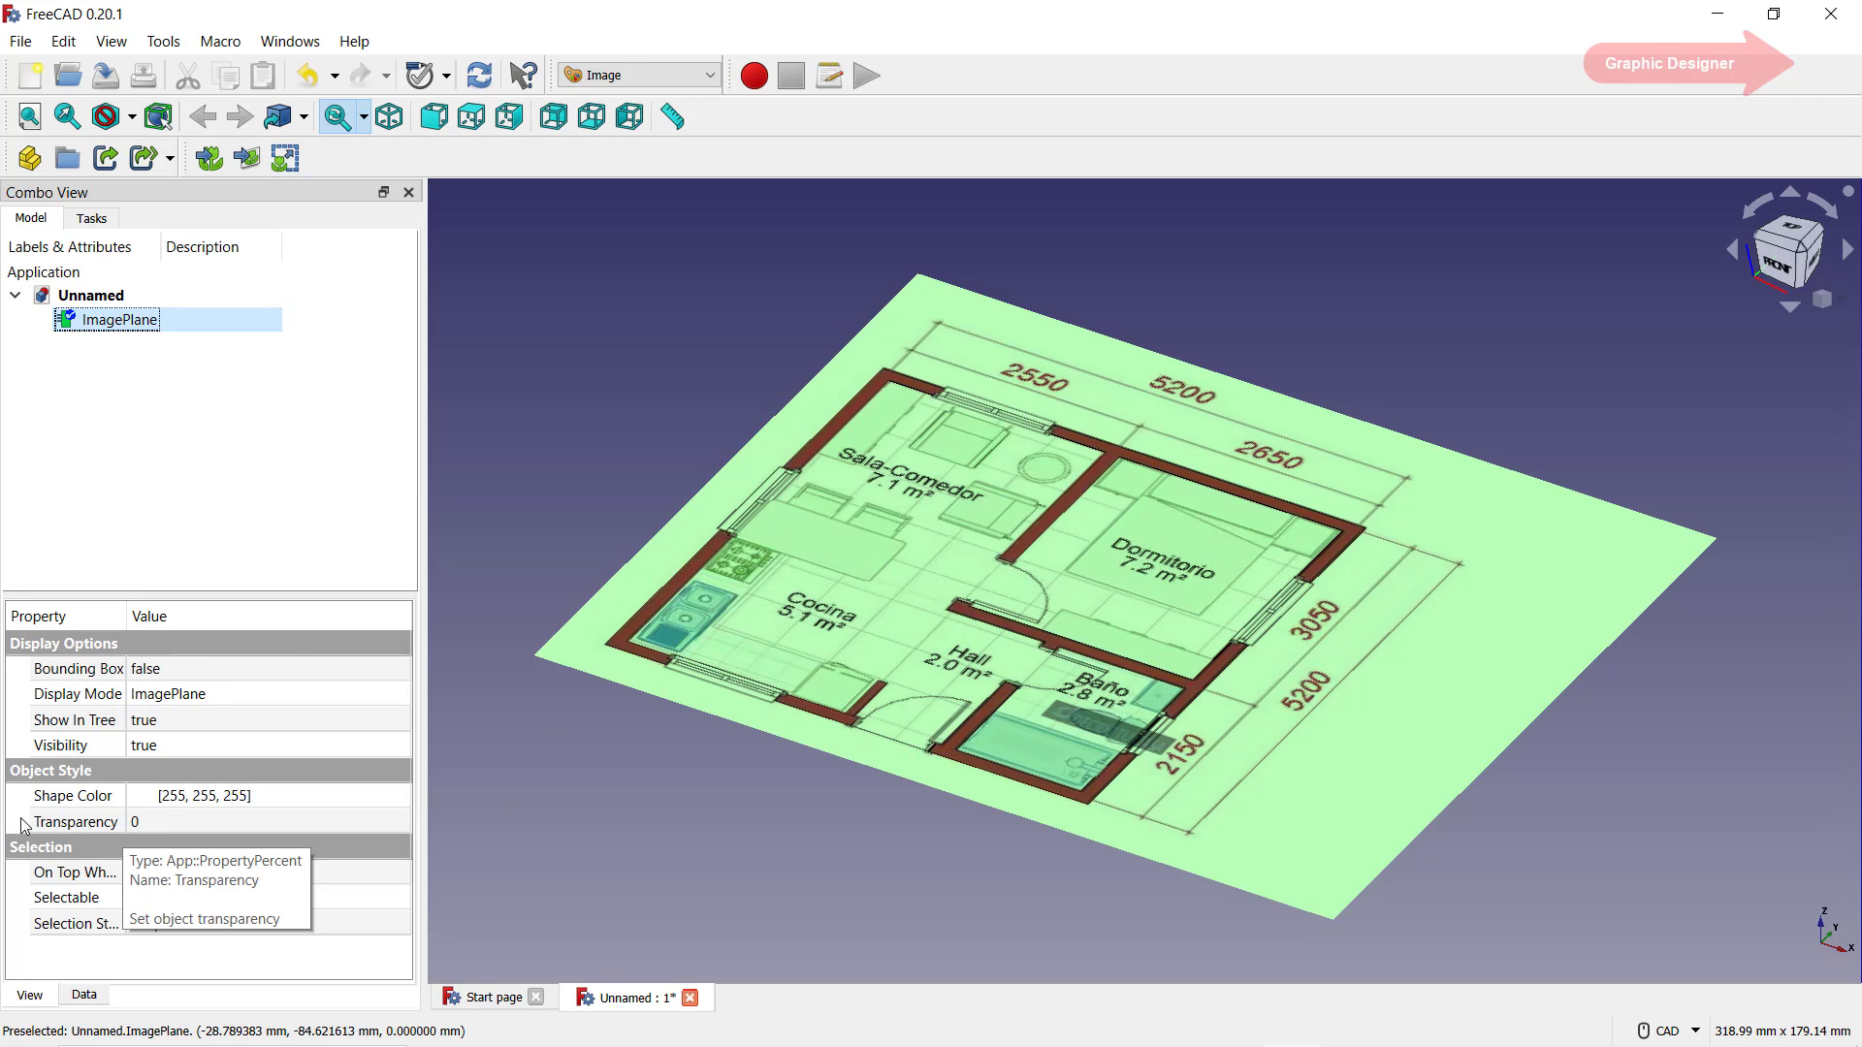
{"action": "left_click", "coordinate": [154, 822]}
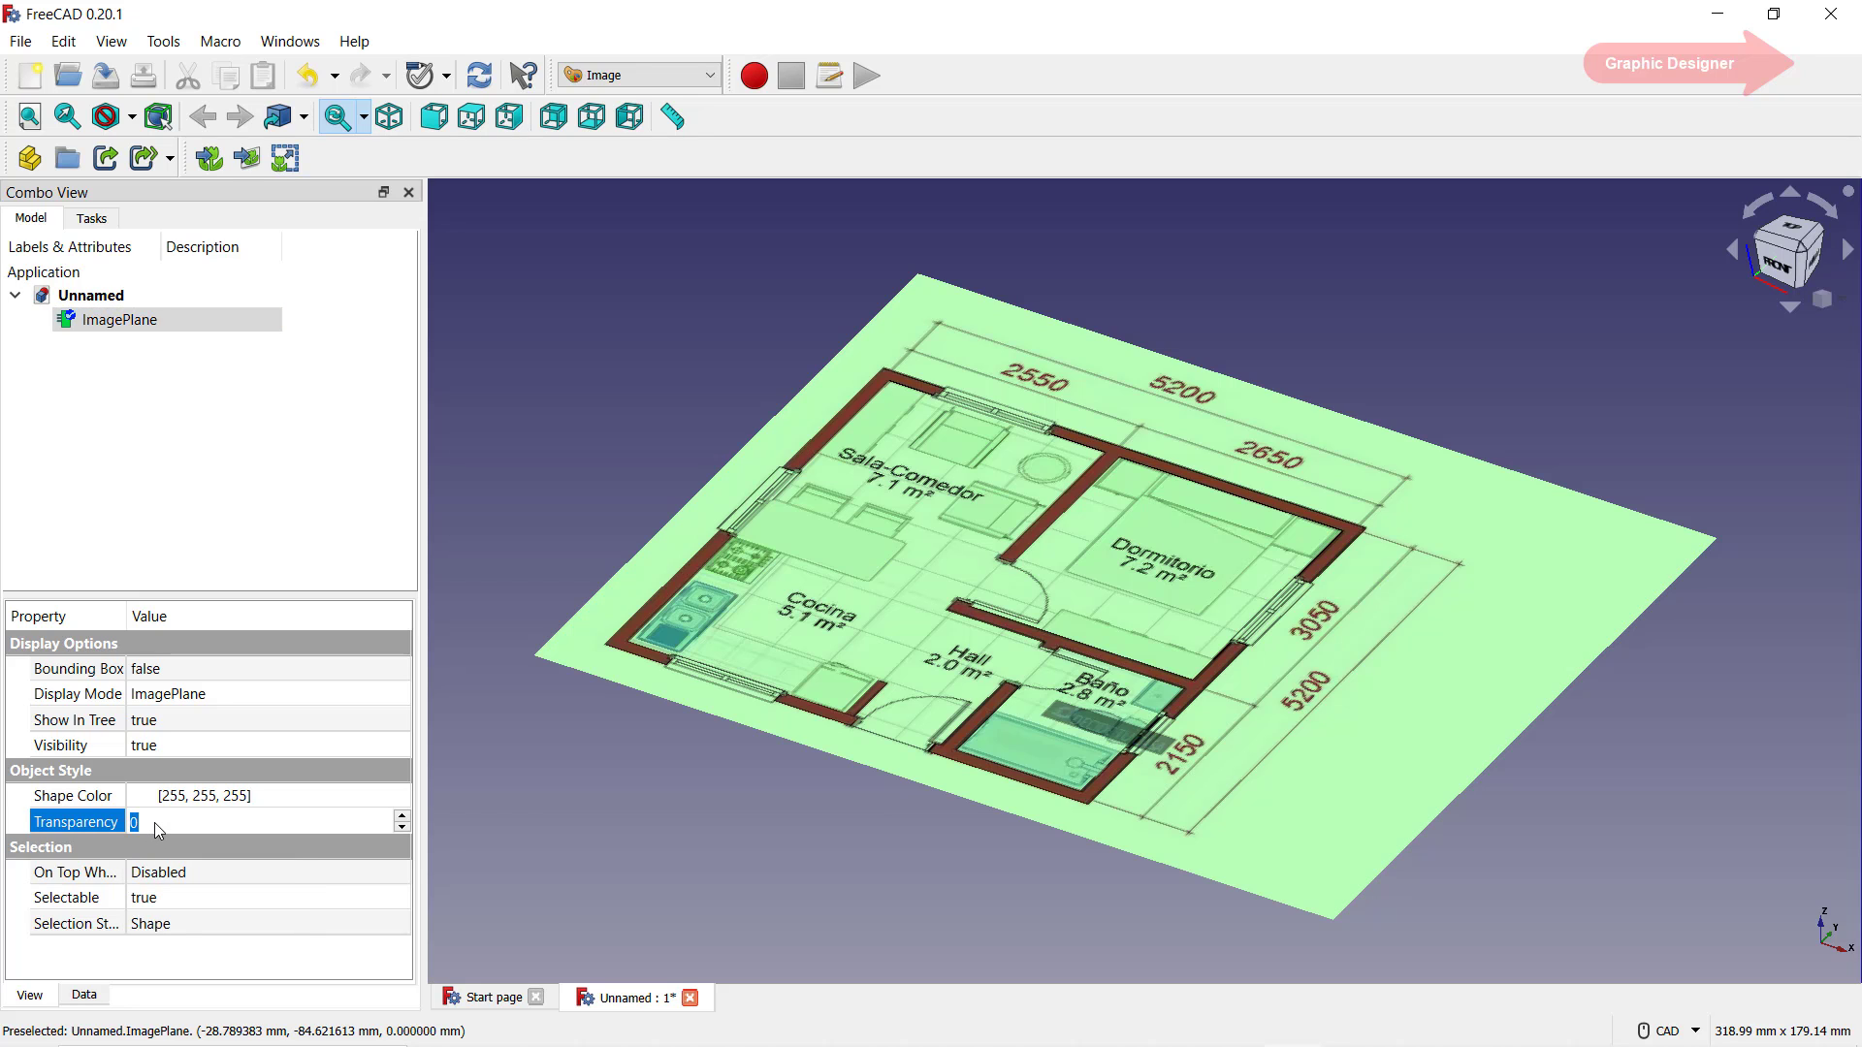
{"action": "type", "text": "80"}
{"action": "key", "text": "Return"}
{"action": "left_click", "coordinate": [299, 534]}
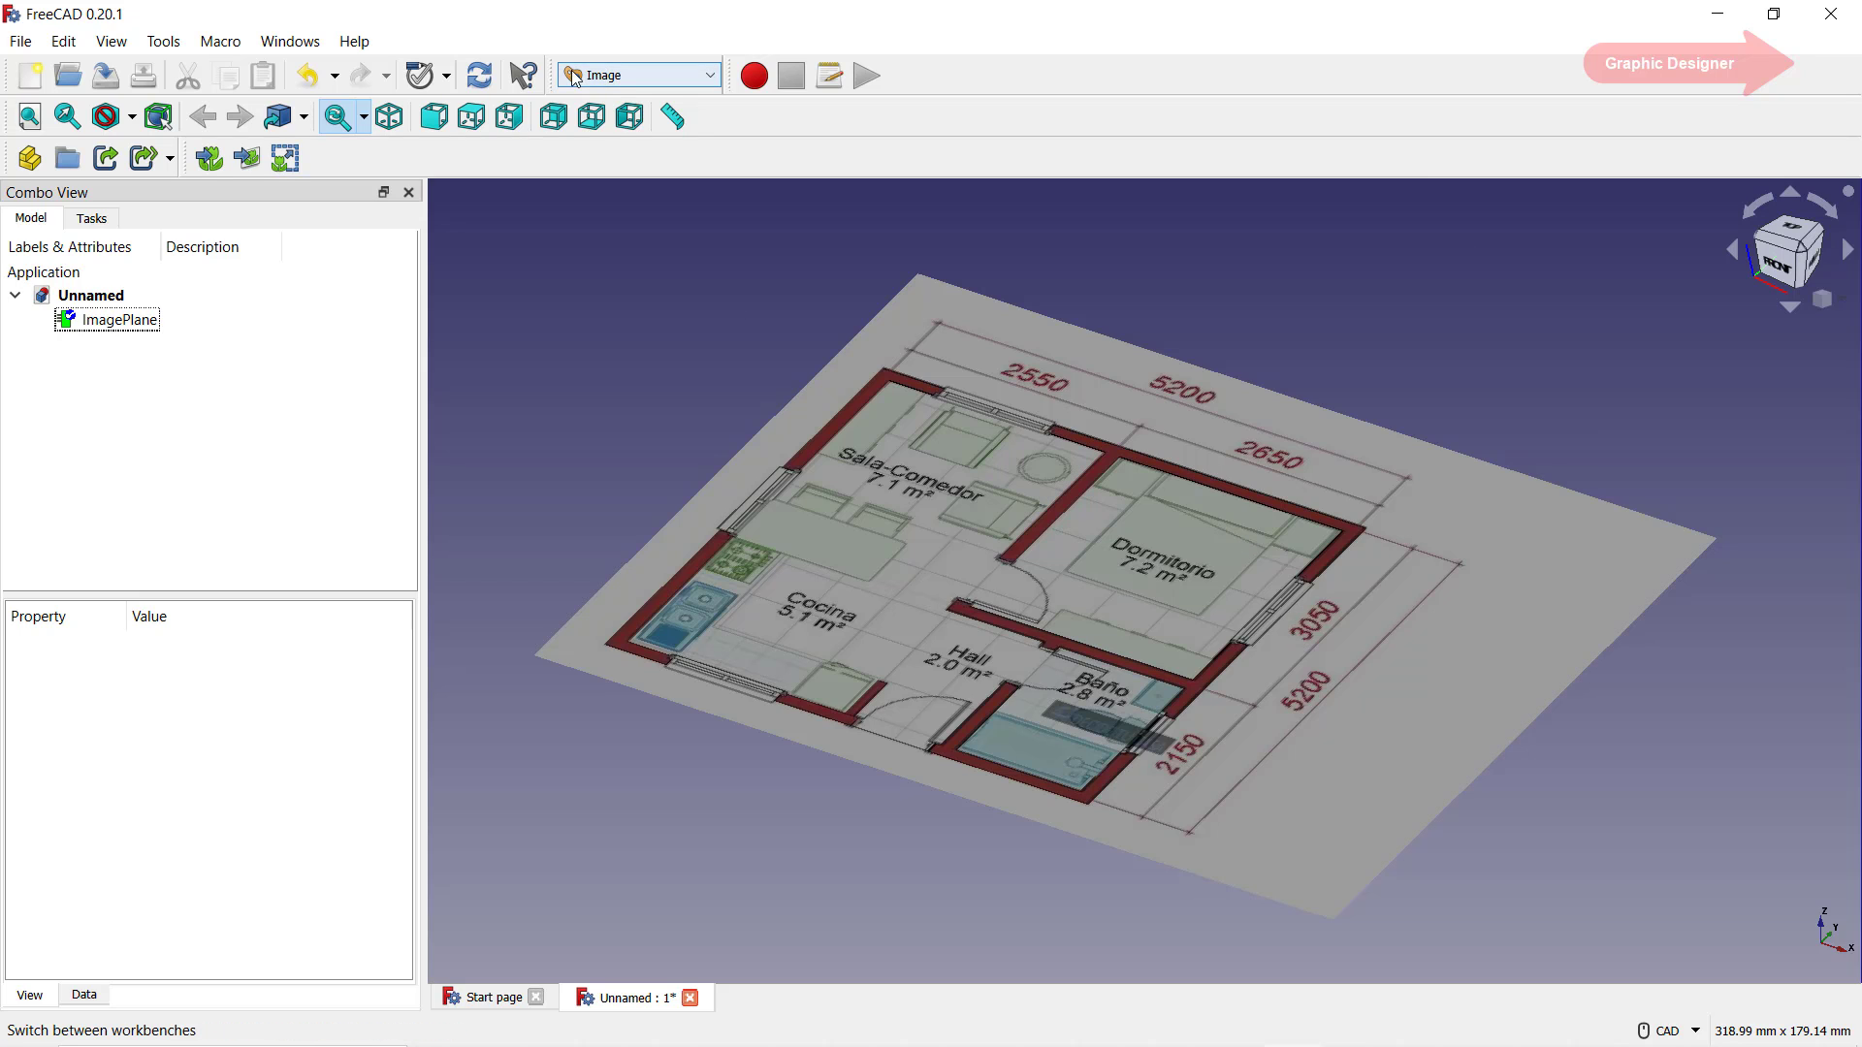
- Switch to Part Design and create a new sketch on the XY_Plane
{"action": "left_click", "coordinate": [717, 82]}
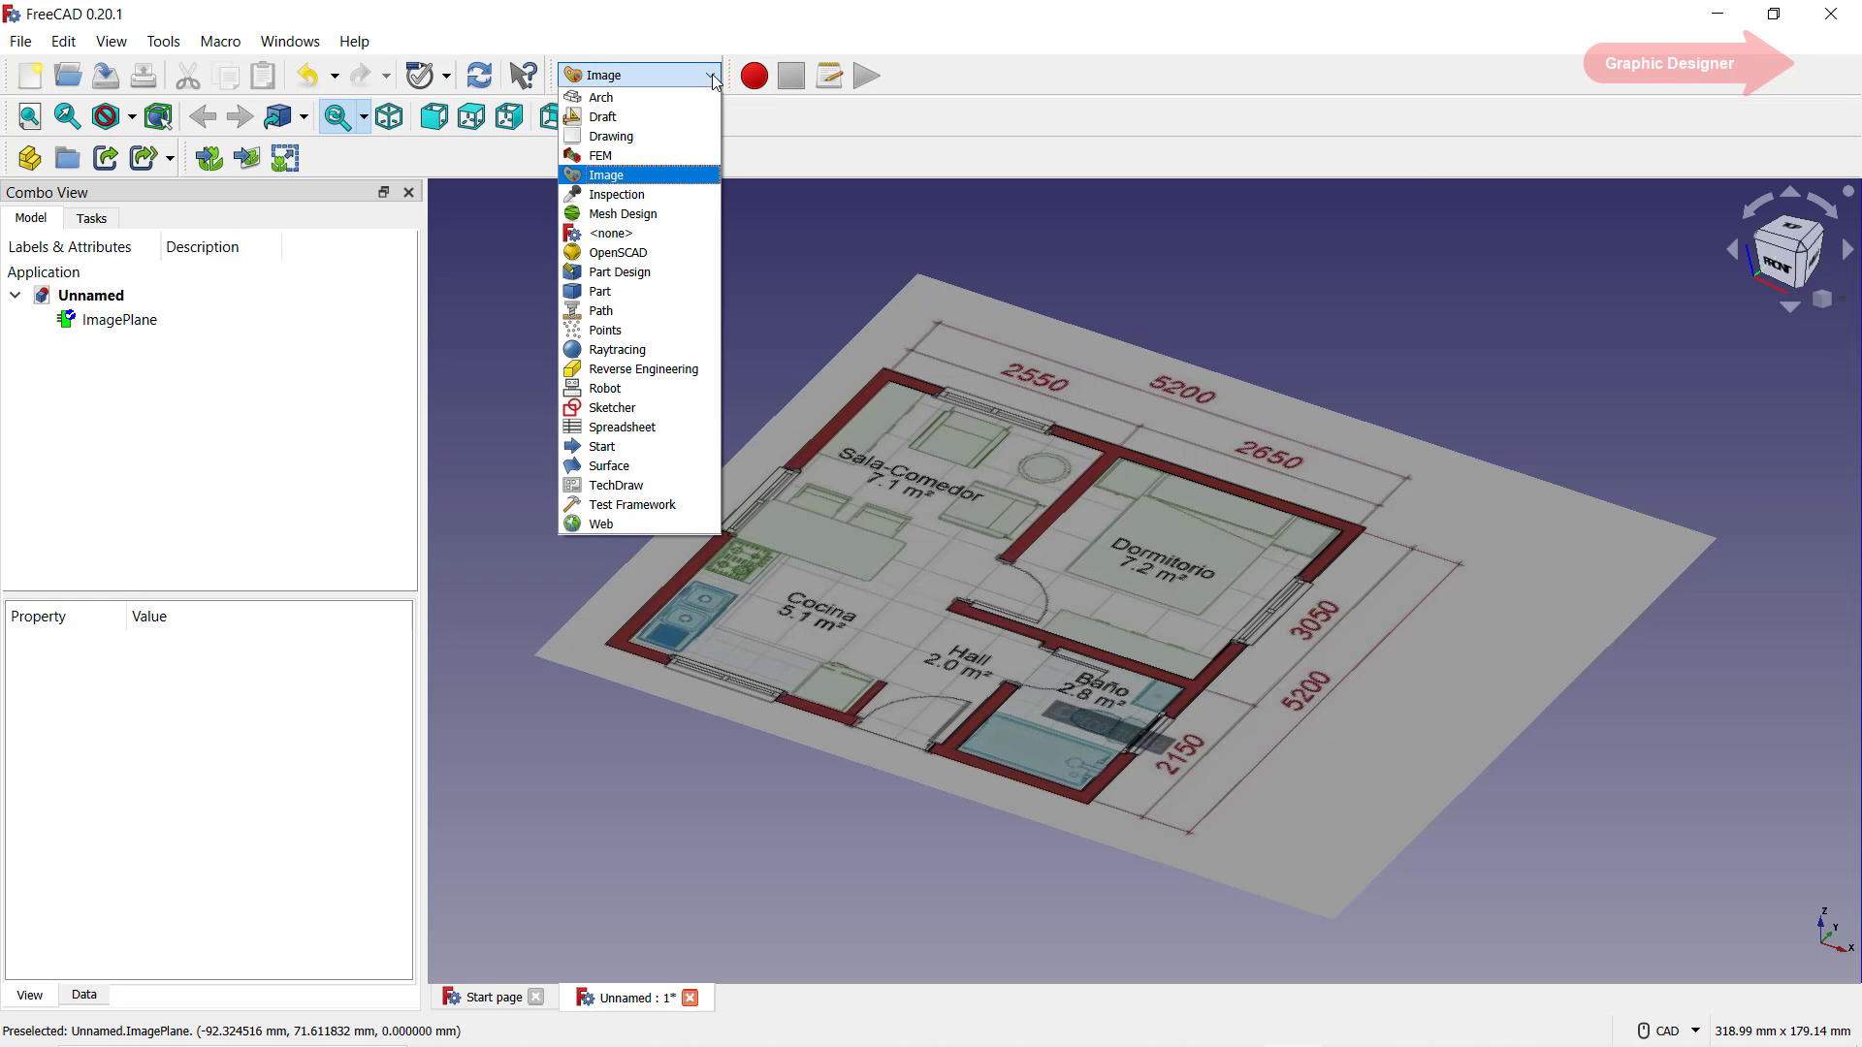
{"action": "left_click", "coordinate": [715, 79]}
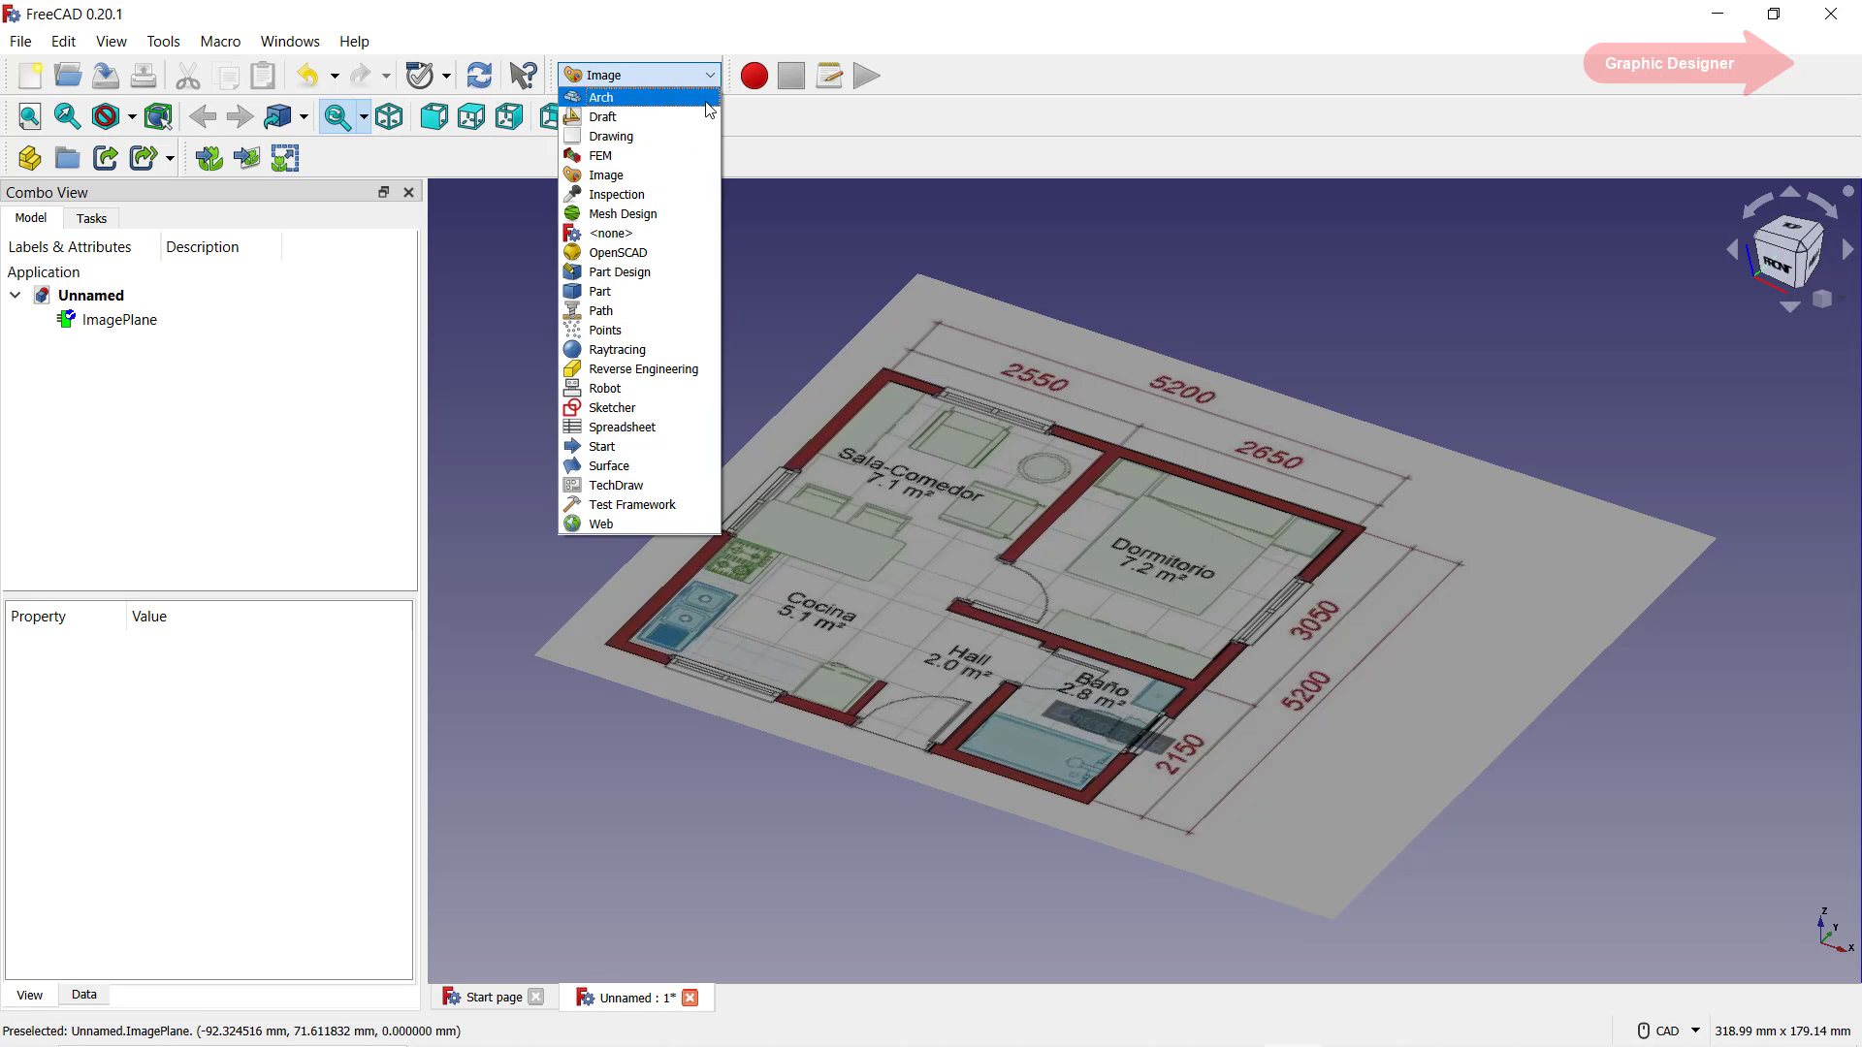
{"action": "left_click", "coordinate": [645, 291]}
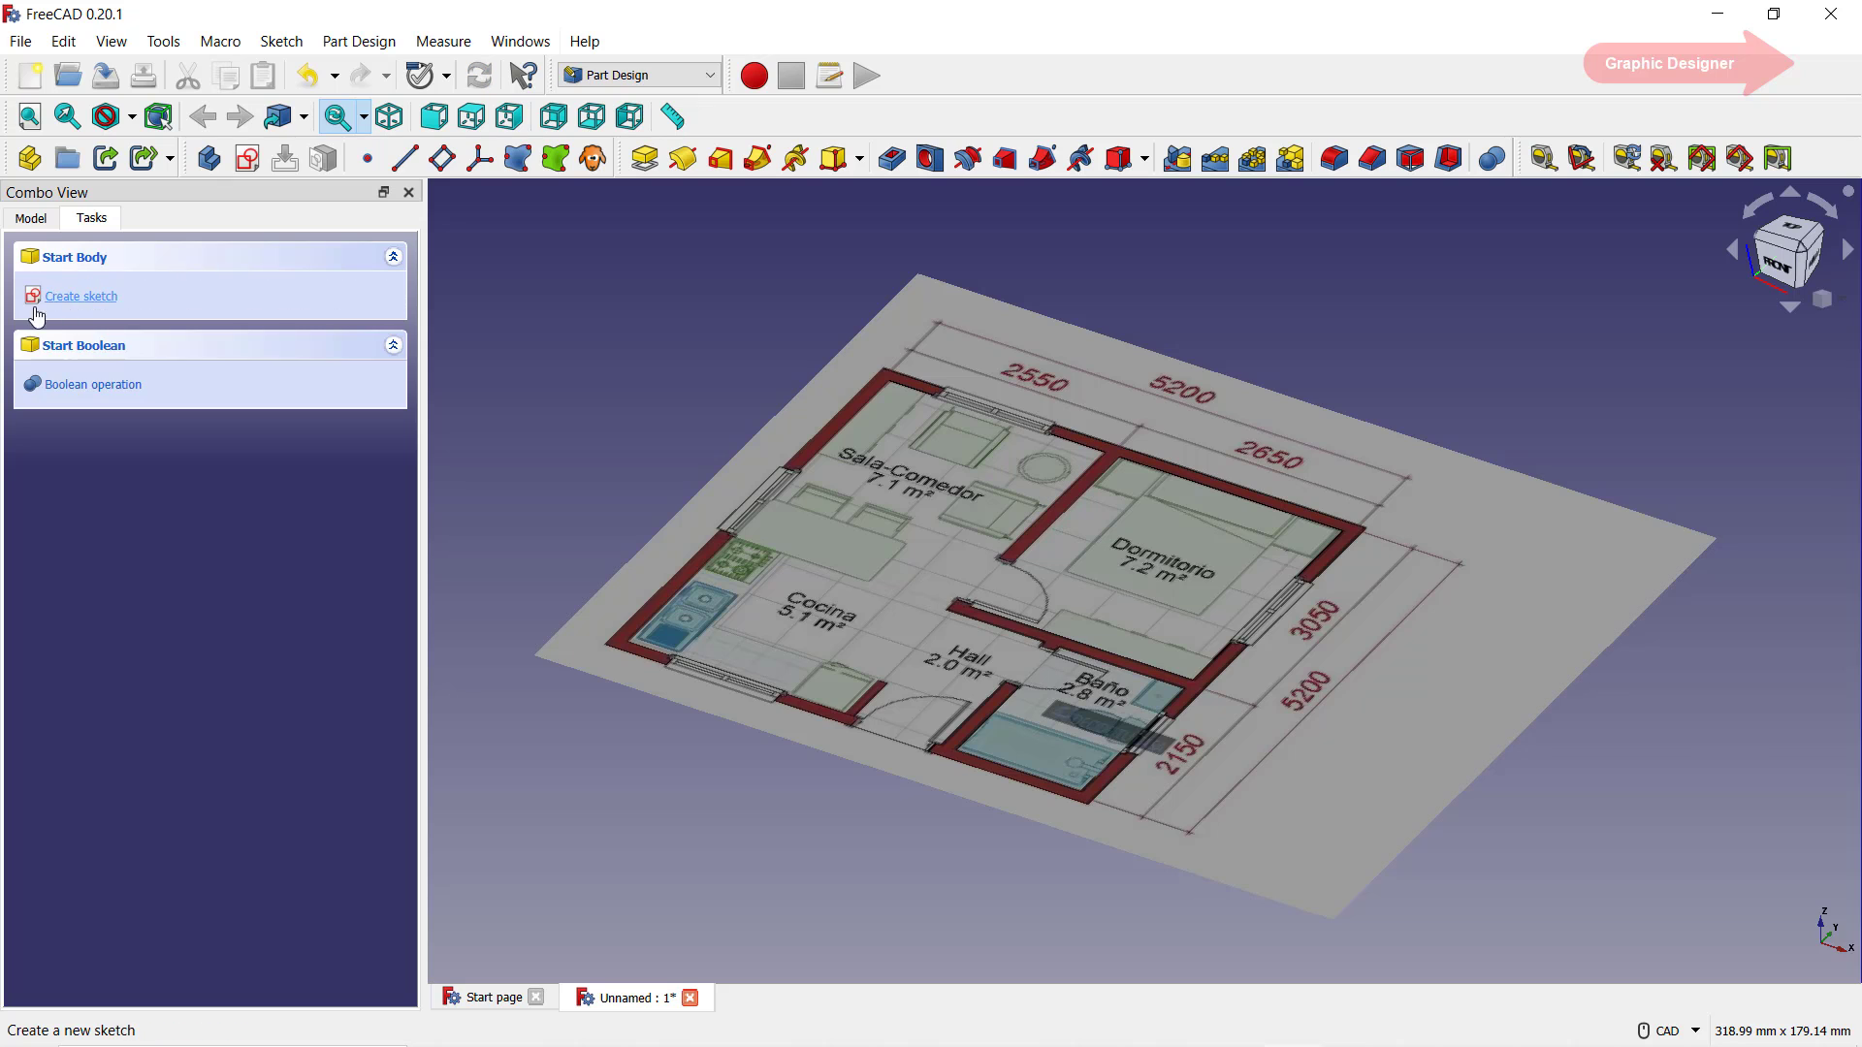
{"action": "left_click", "coordinate": [86, 297]}
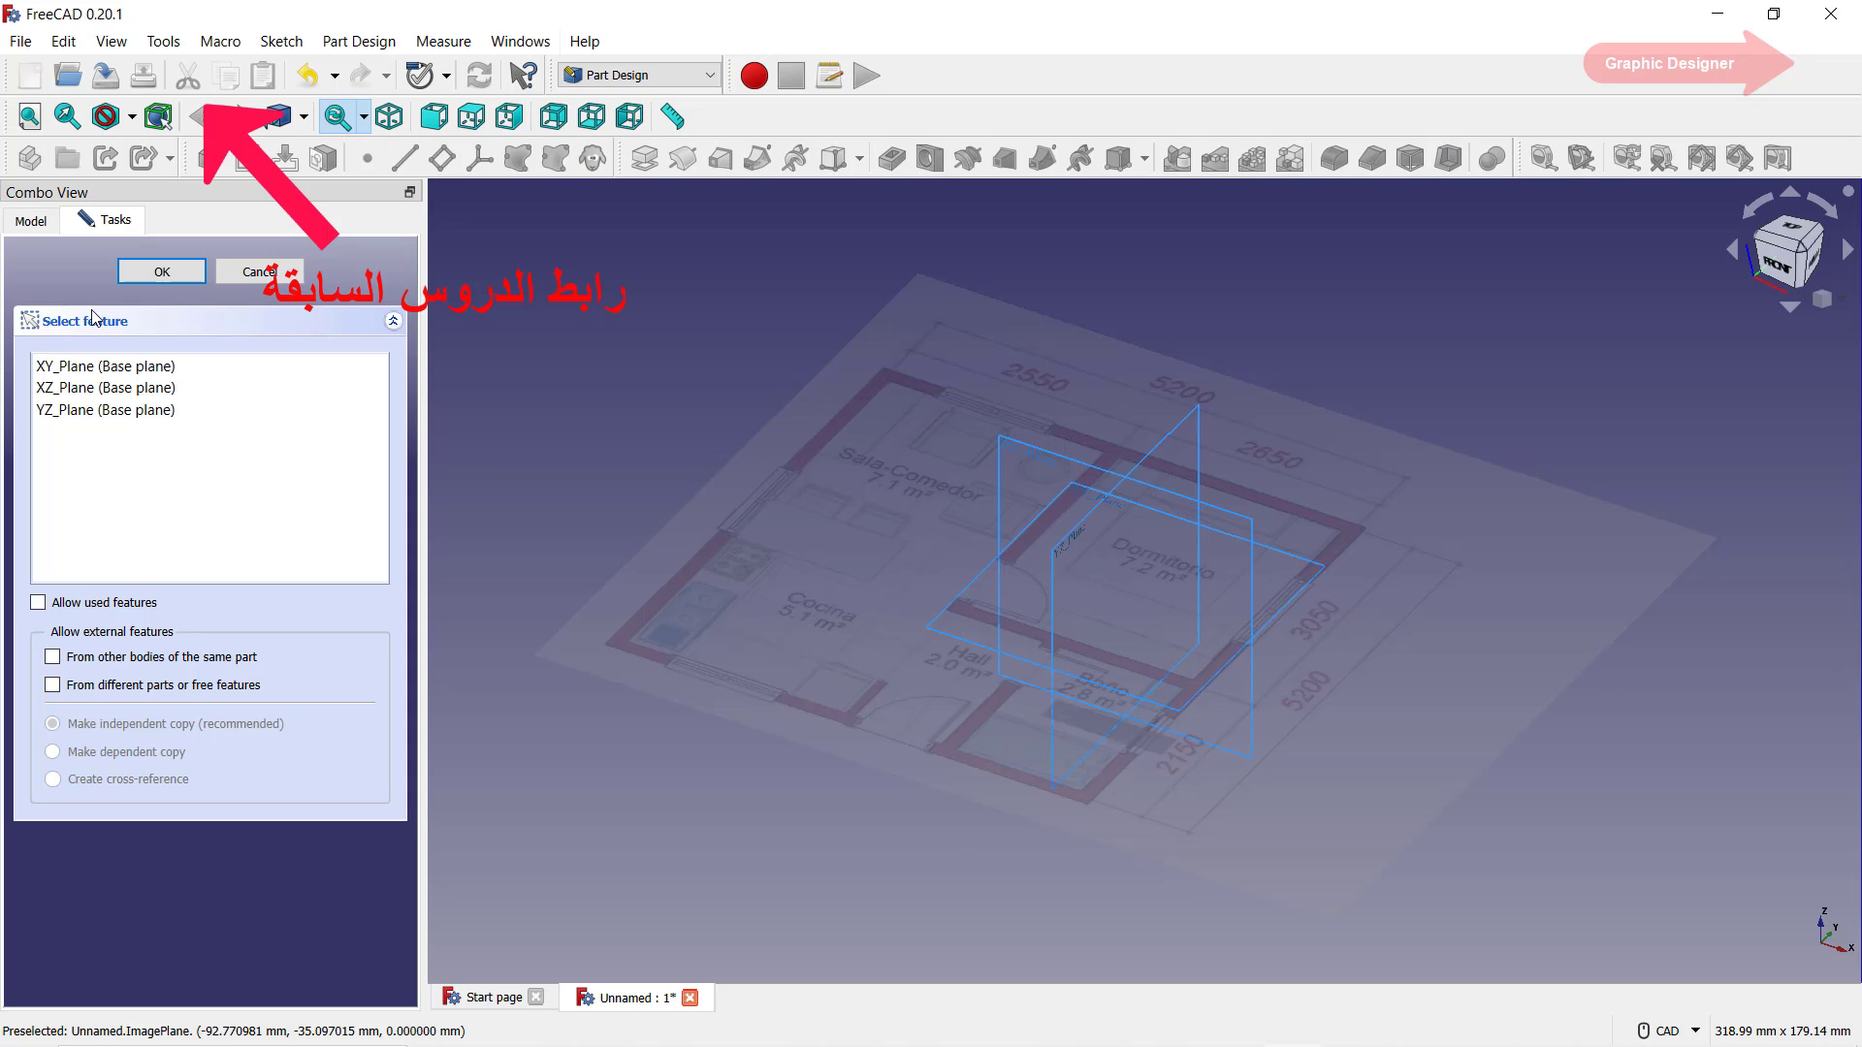
{"action": "double_click", "coordinate": [53, 372]}
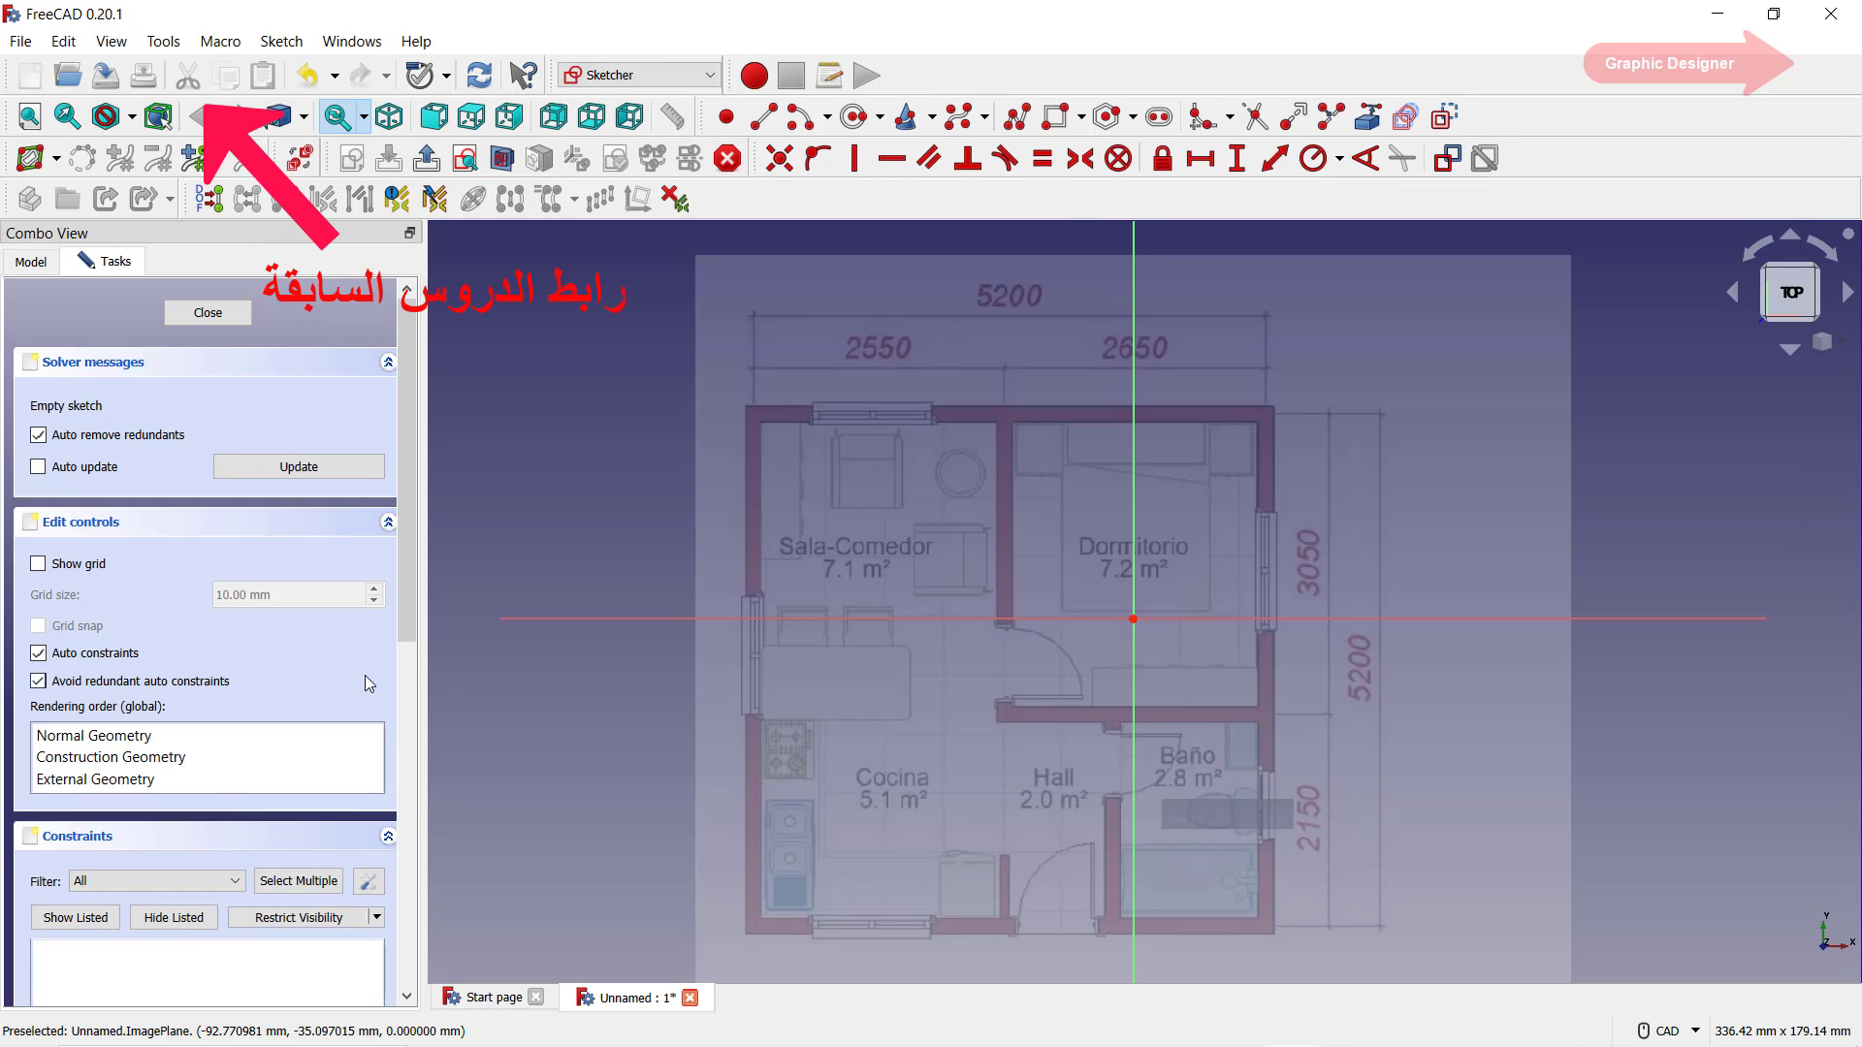
- Zoom to the plan and start a rectangle at the top-left outer wall corner
{"action": "scroll", "coordinate": [945, 606], "scroll_direction": "down", "scroll_amount": 1}
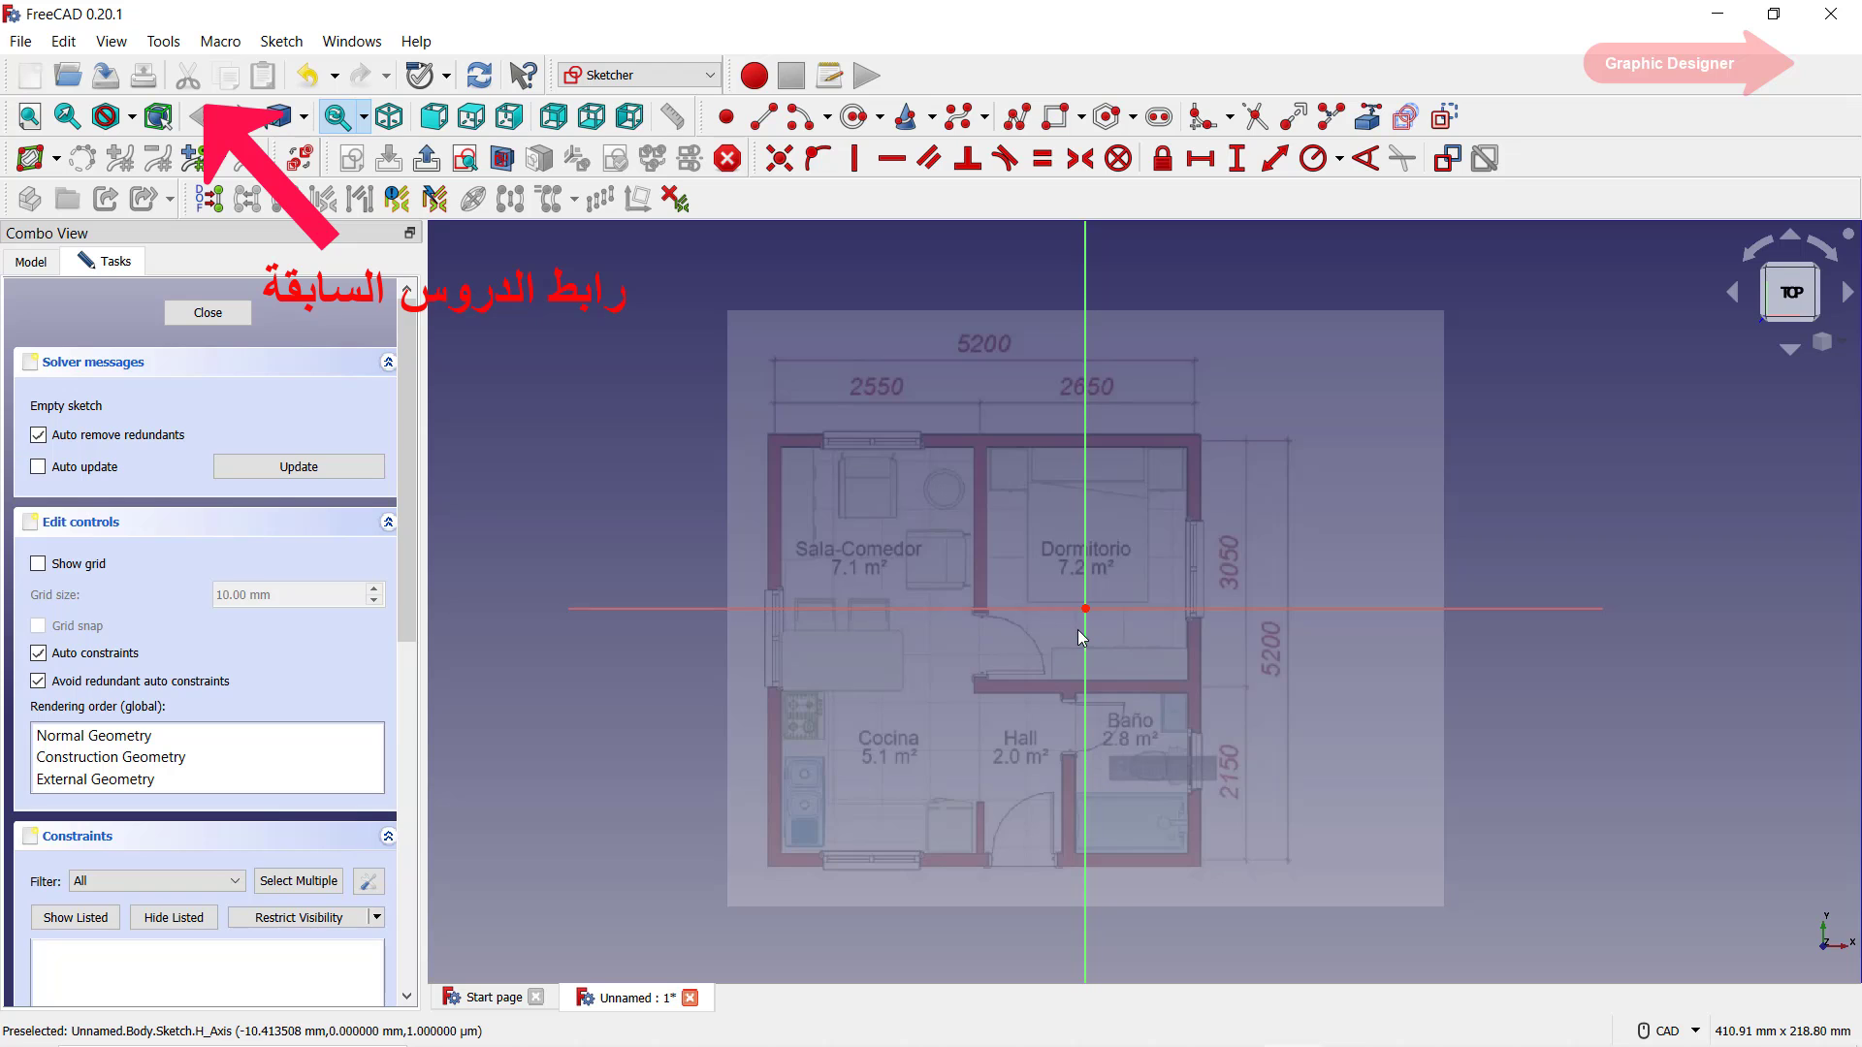
{"action": "scroll", "coordinate": [771, 707], "scroll_direction": "up", "scroll_amount": 1}
{"action": "scroll", "coordinate": [771, 707], "scroll_direction": "up", "scroll_amount": 1}
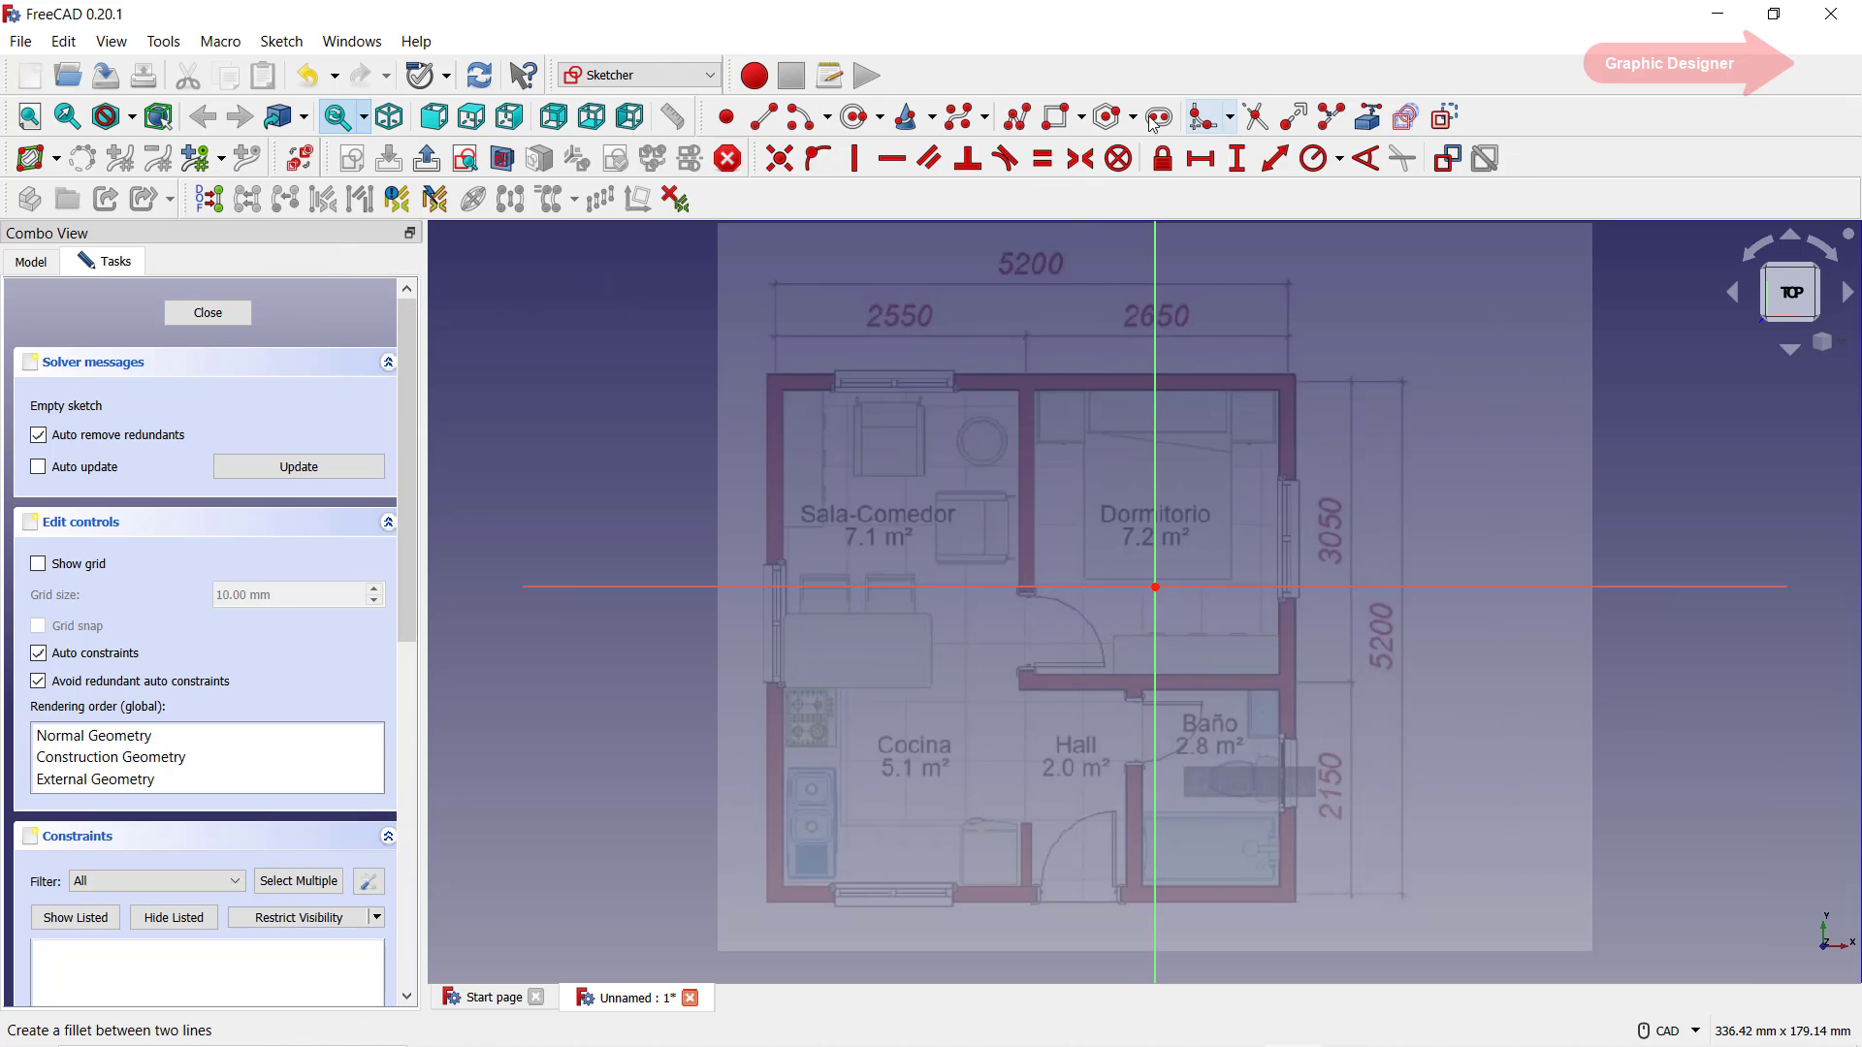
{"action": "left_click", "coordinate": [1060, 121]}
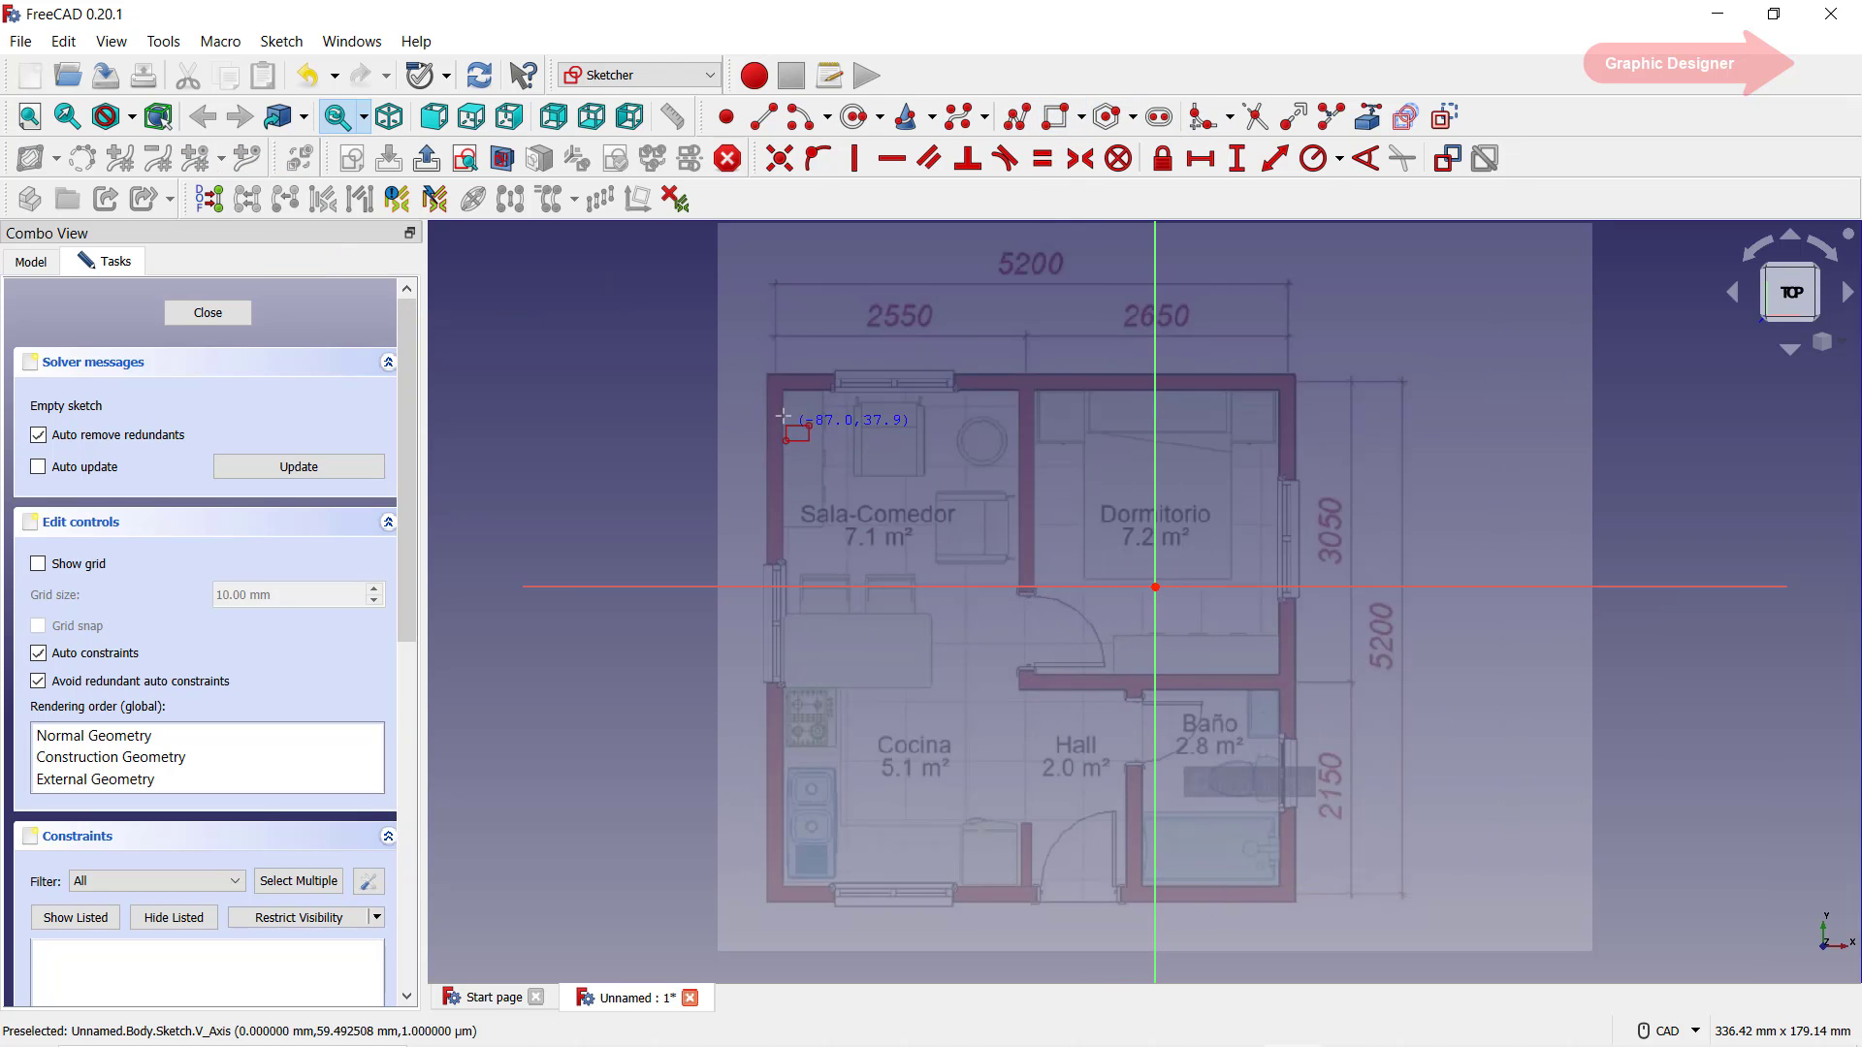
{"action": "left_click", "coordinate": [763, 375]}
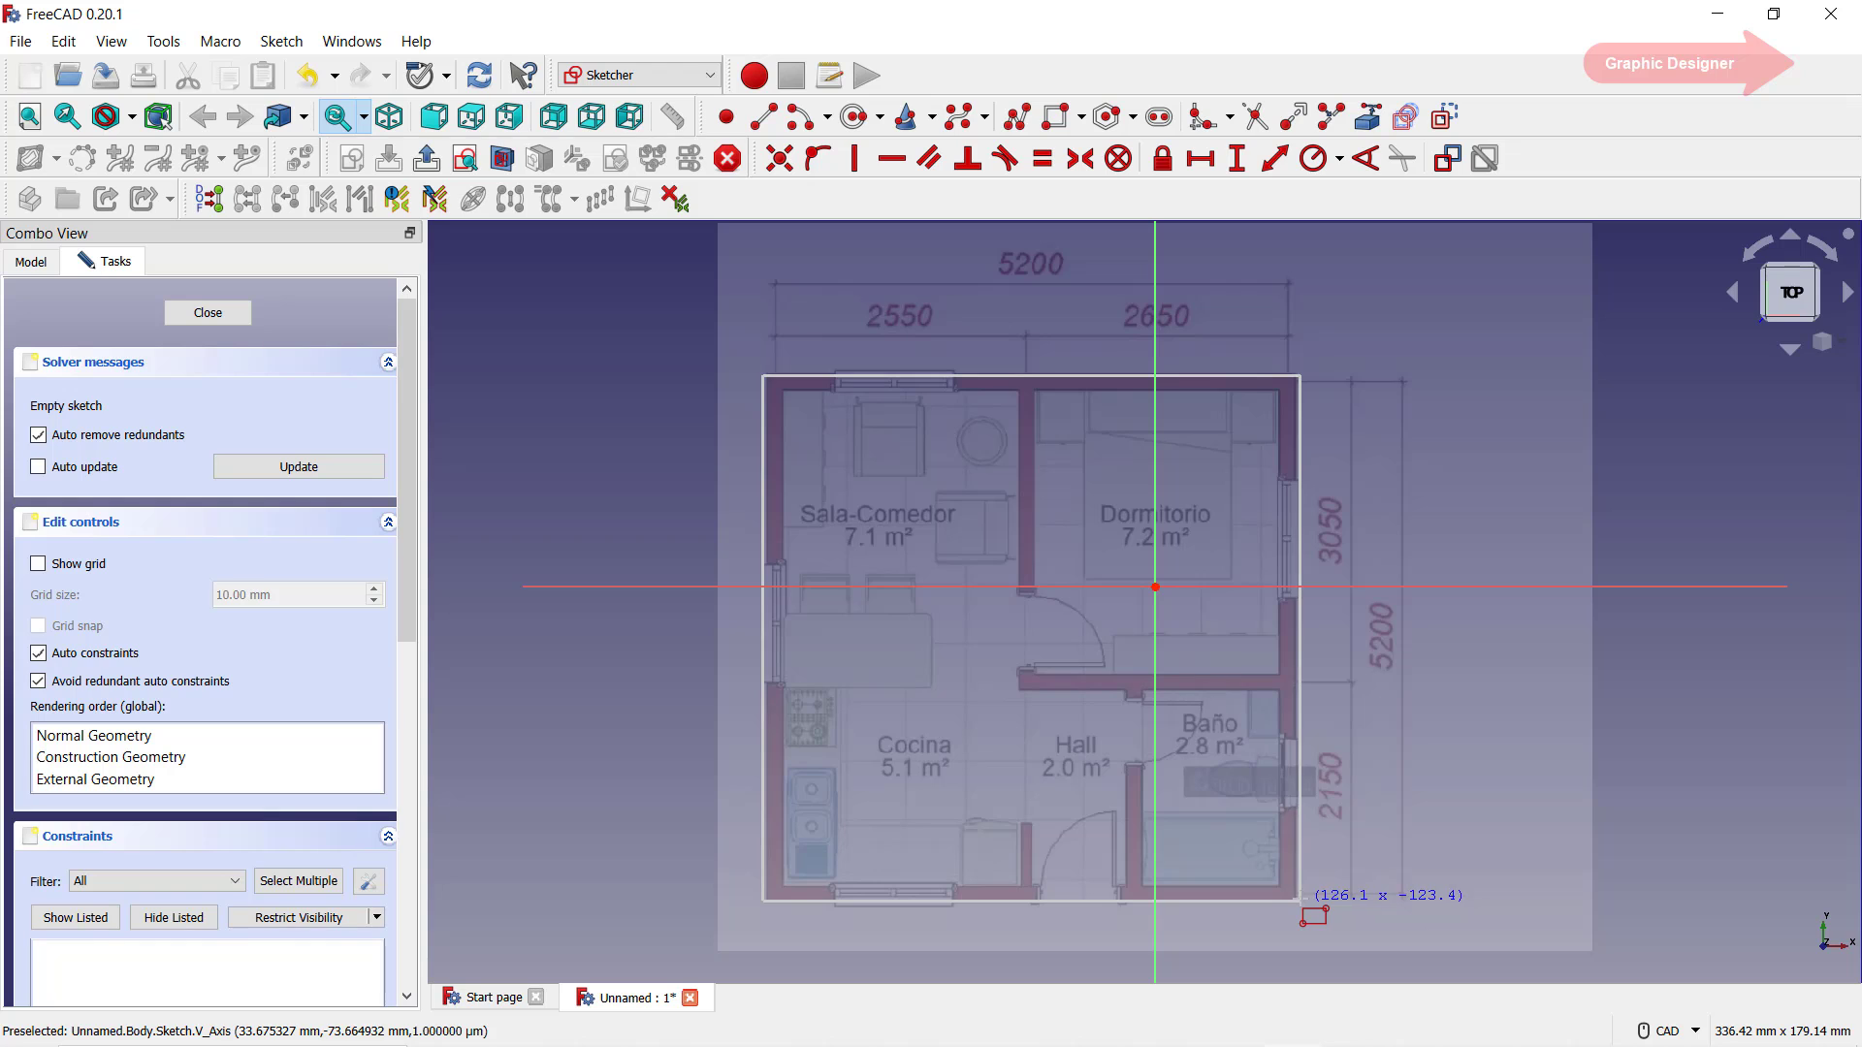
- Complete the outer wall rectangle and trace the inner wall outline rectangle
{"action": "left_click", "coordinate": [1297, 904]}
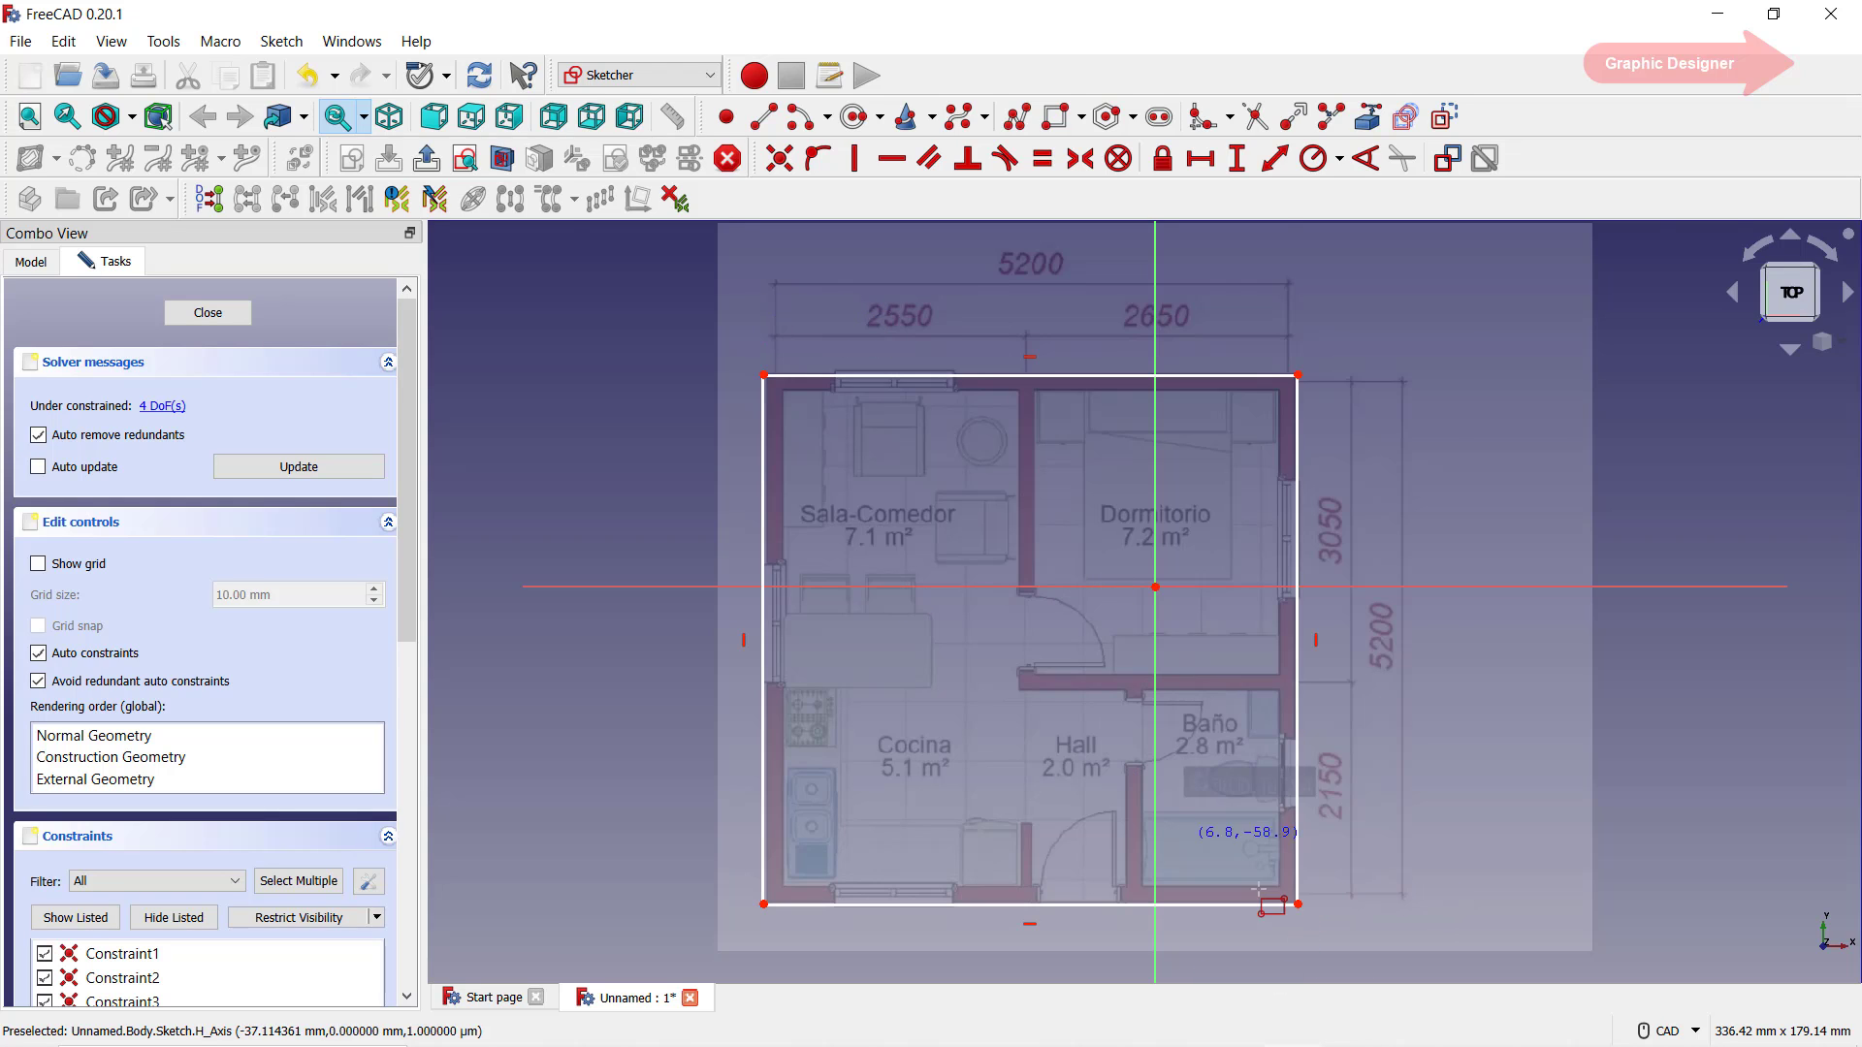
{"action": "scroll", "coordinate": [1280, 873], "scroll_direction": "up", "scroll_amount": 2}
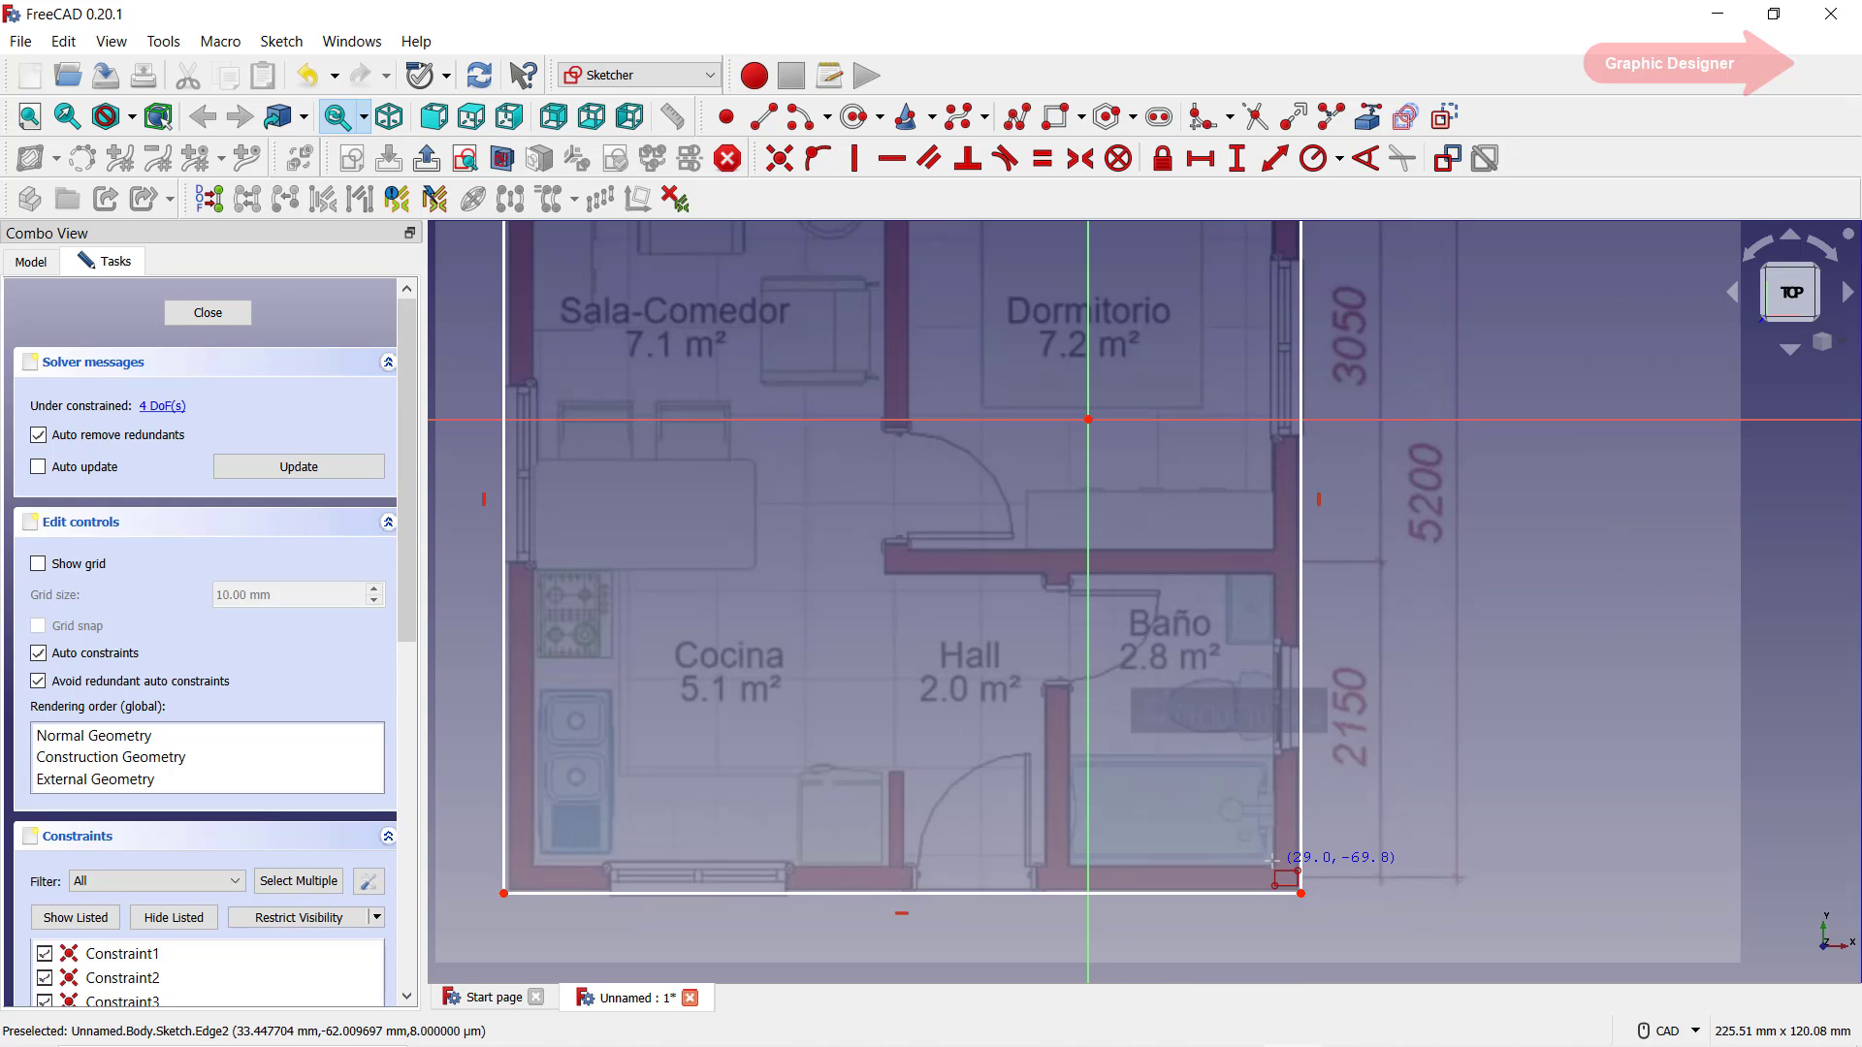
{"action": "left_click", "coordinate": [1272, 862]}
{"action": "middle_click_drag", "start_coordinate": [899, 449], "coordinate": [1138, 682]}
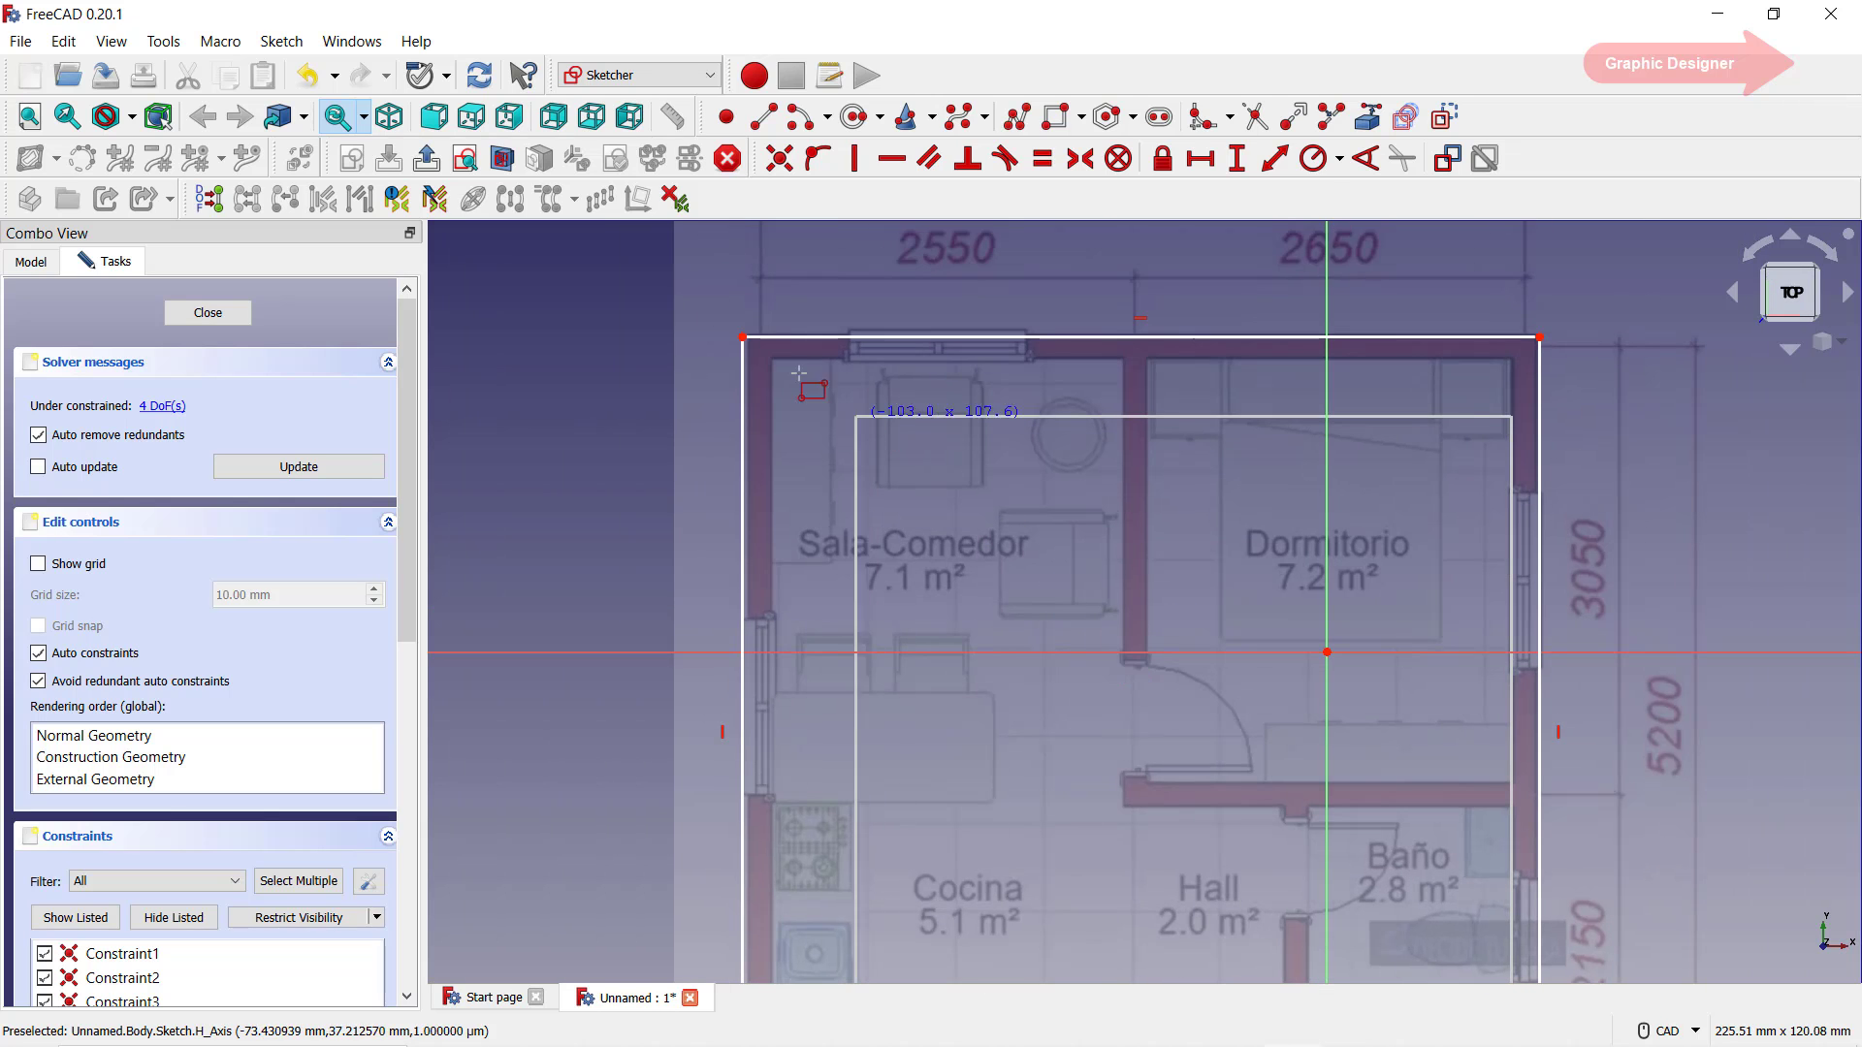
{"action": "left_click", "coordinate": [773, 353]}
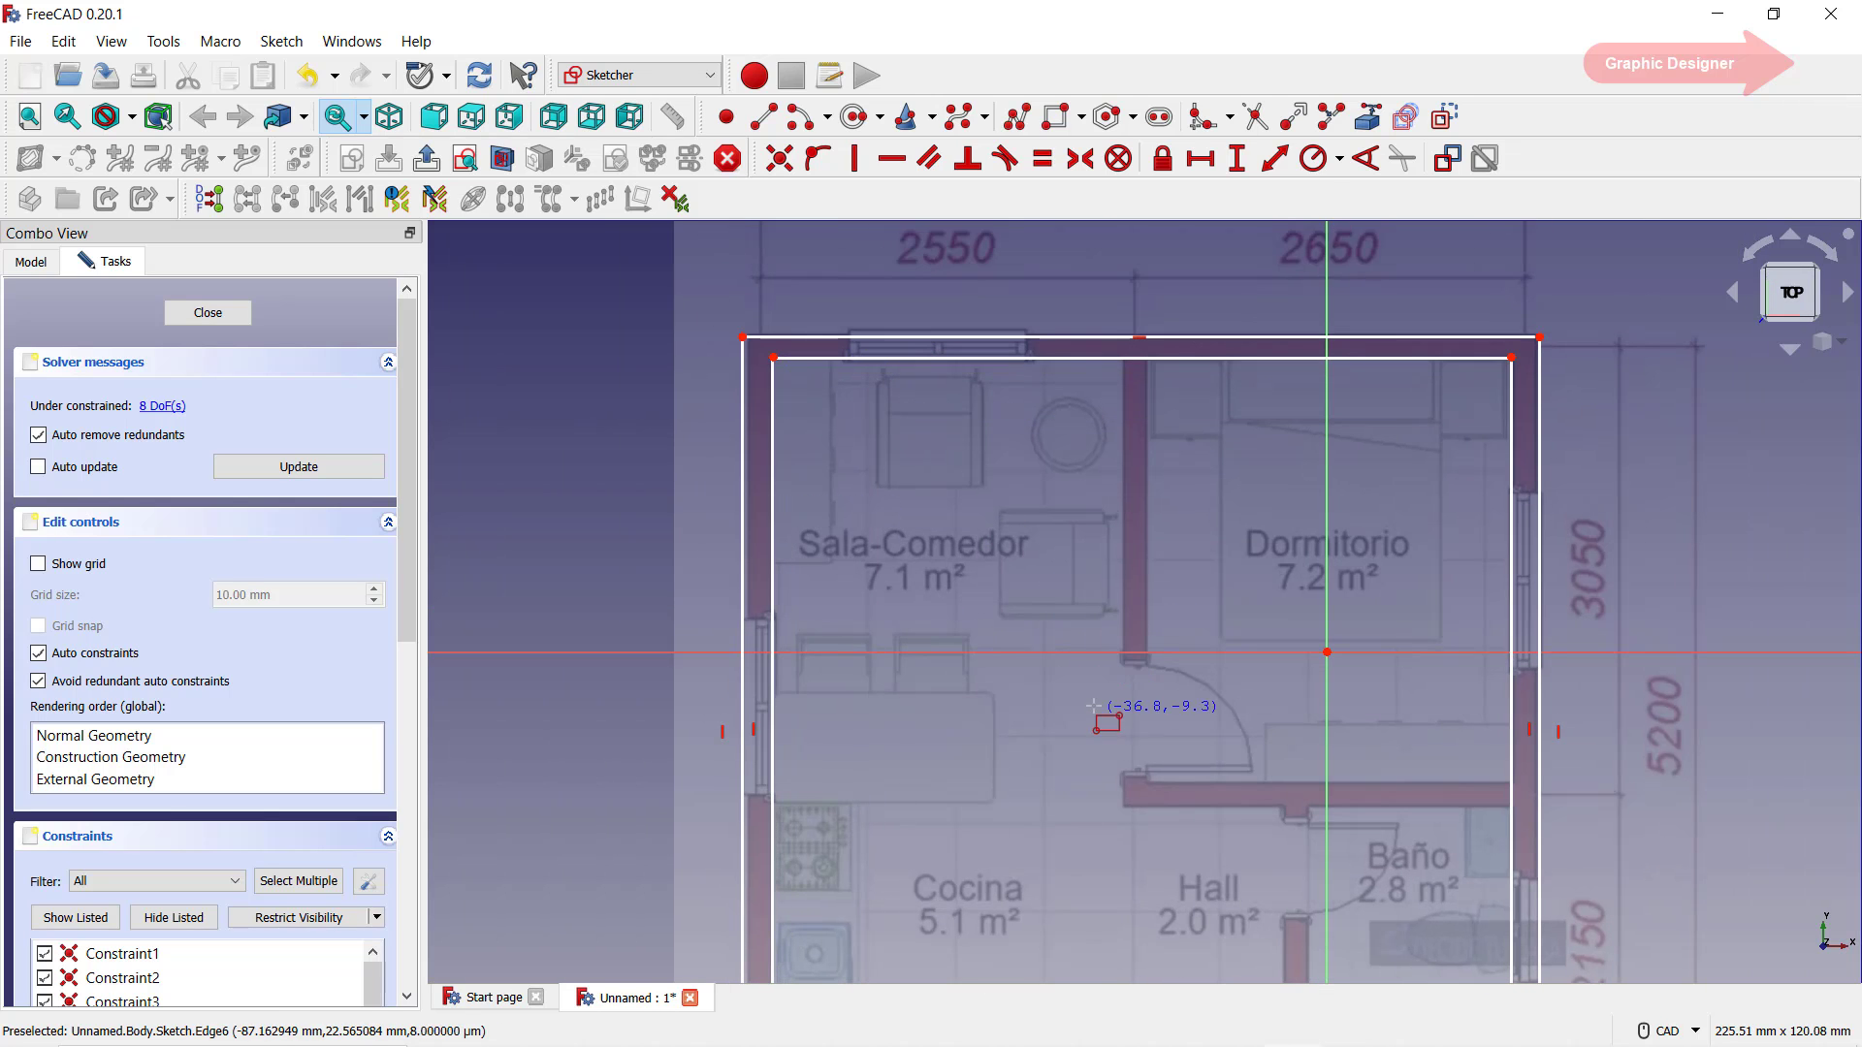
- Trace the Sala-Comedor/Dormitorio partition wall as a thin rectangle
{"action": "scroll", "coordinate": [1169, 553], "scroll_direction": "up", "scroll_amount": 1}
{"action": "scroll", "coordinate": [1171, 523], "scroll_direction": "up", "scroll_amount": 1}
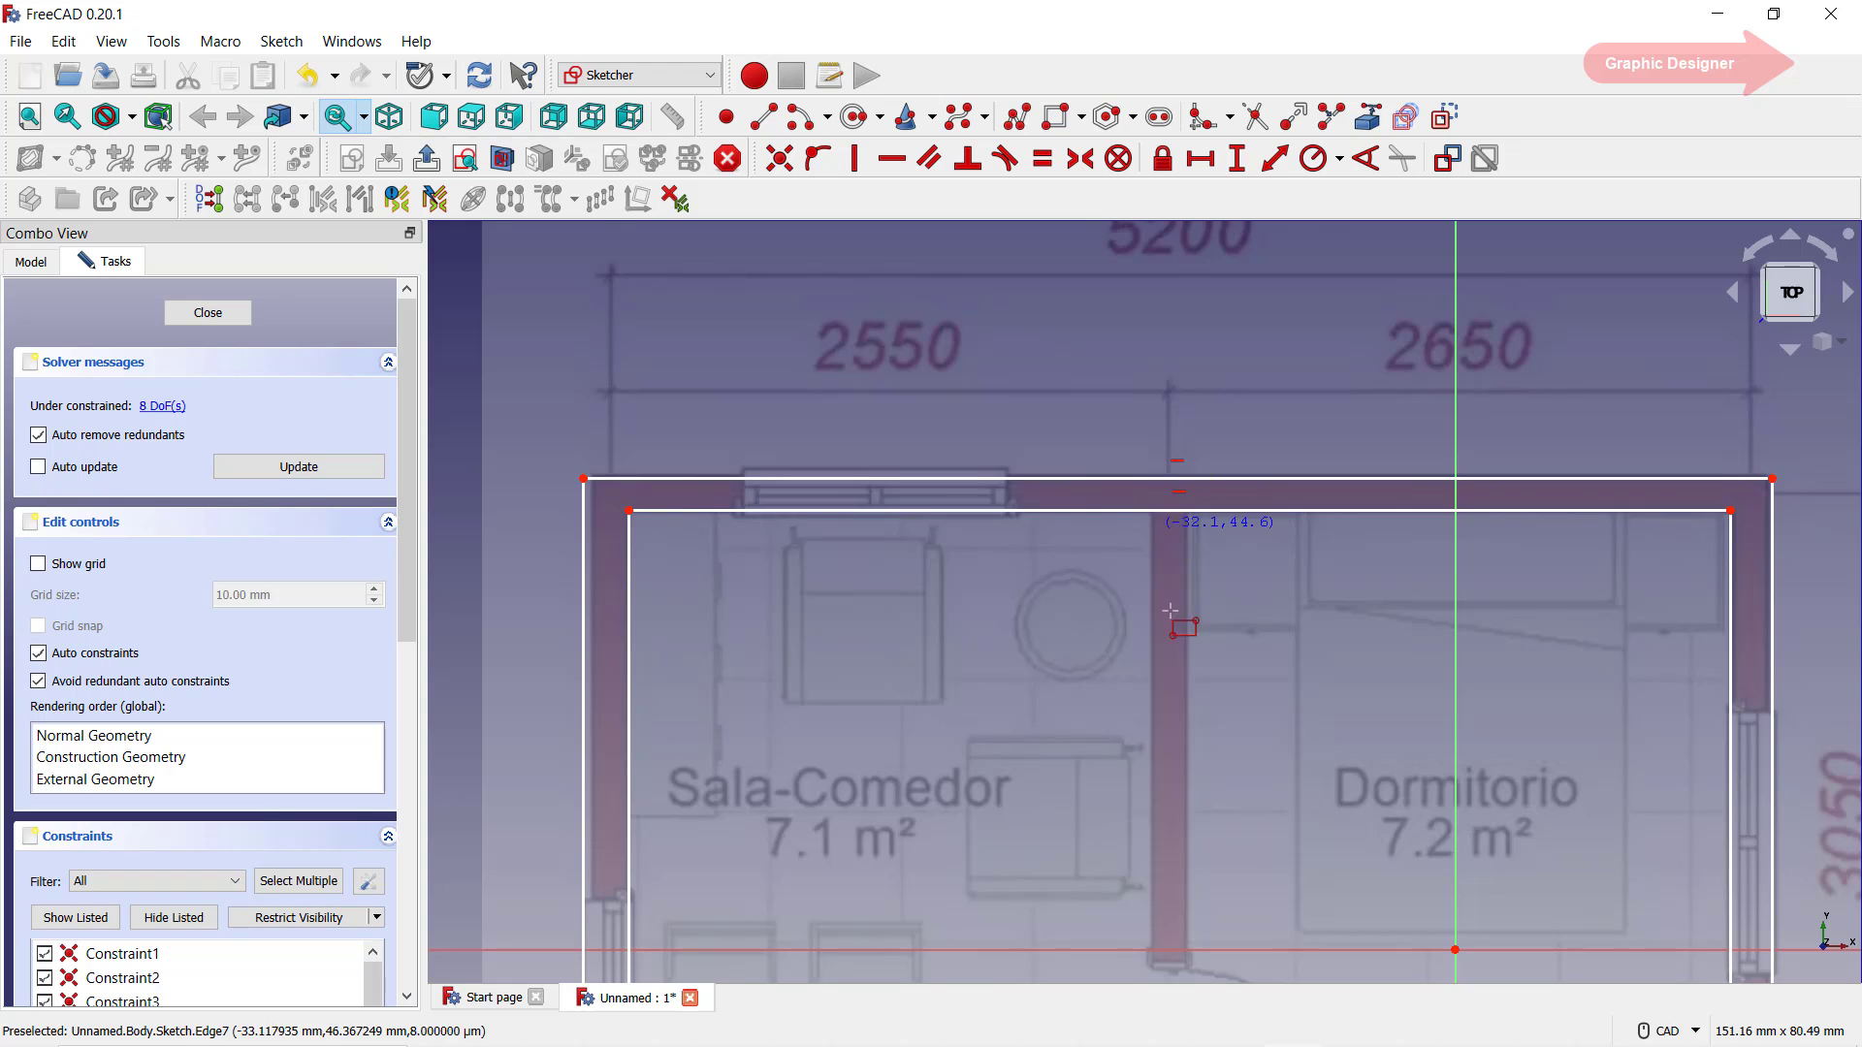
{"action": "scroll", "coordinate": [1188, 718], "scroll_direction": "down", "scroll_amount": 2}
{"action": "scroll", "coordinate": [1164, 902], "scroll_direction": "up", "scroll_amount": 3}
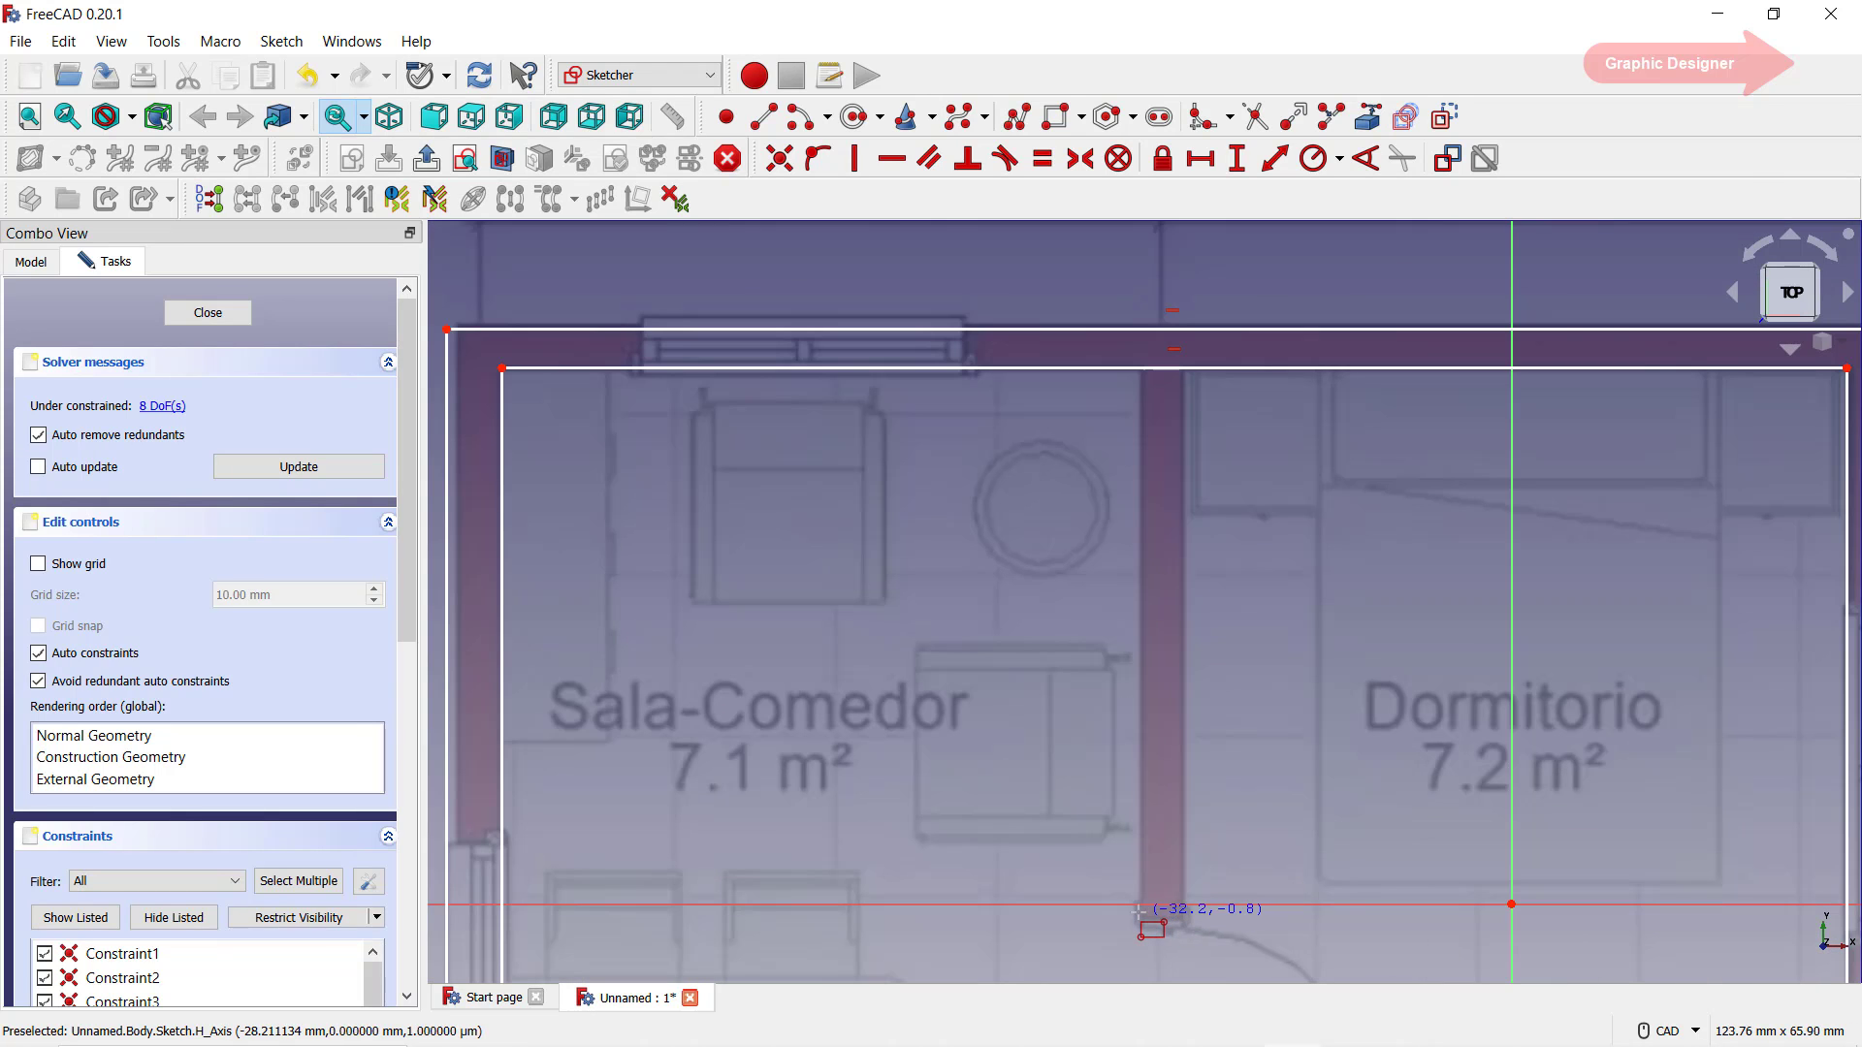
{"action": "left_click", "coordinate": [1139, 917]}
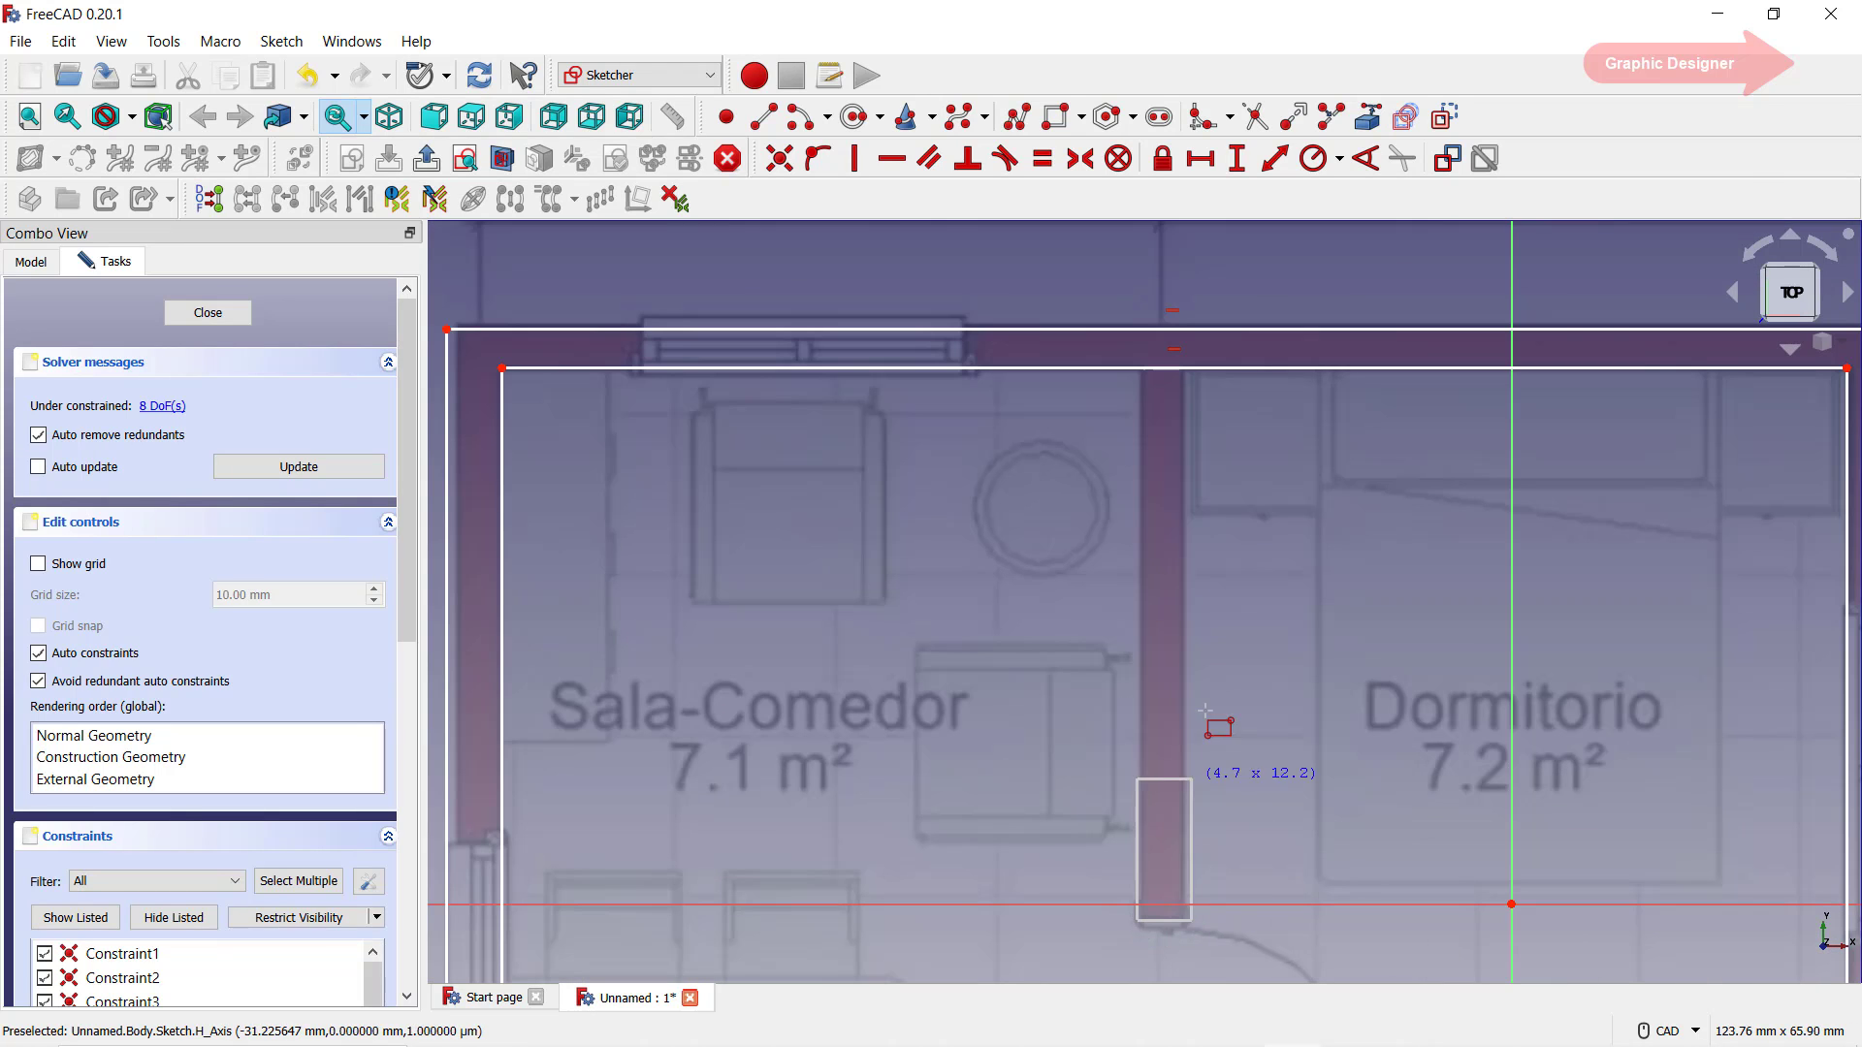
{"action": "left_click", "coordinate": [1183, 359]}
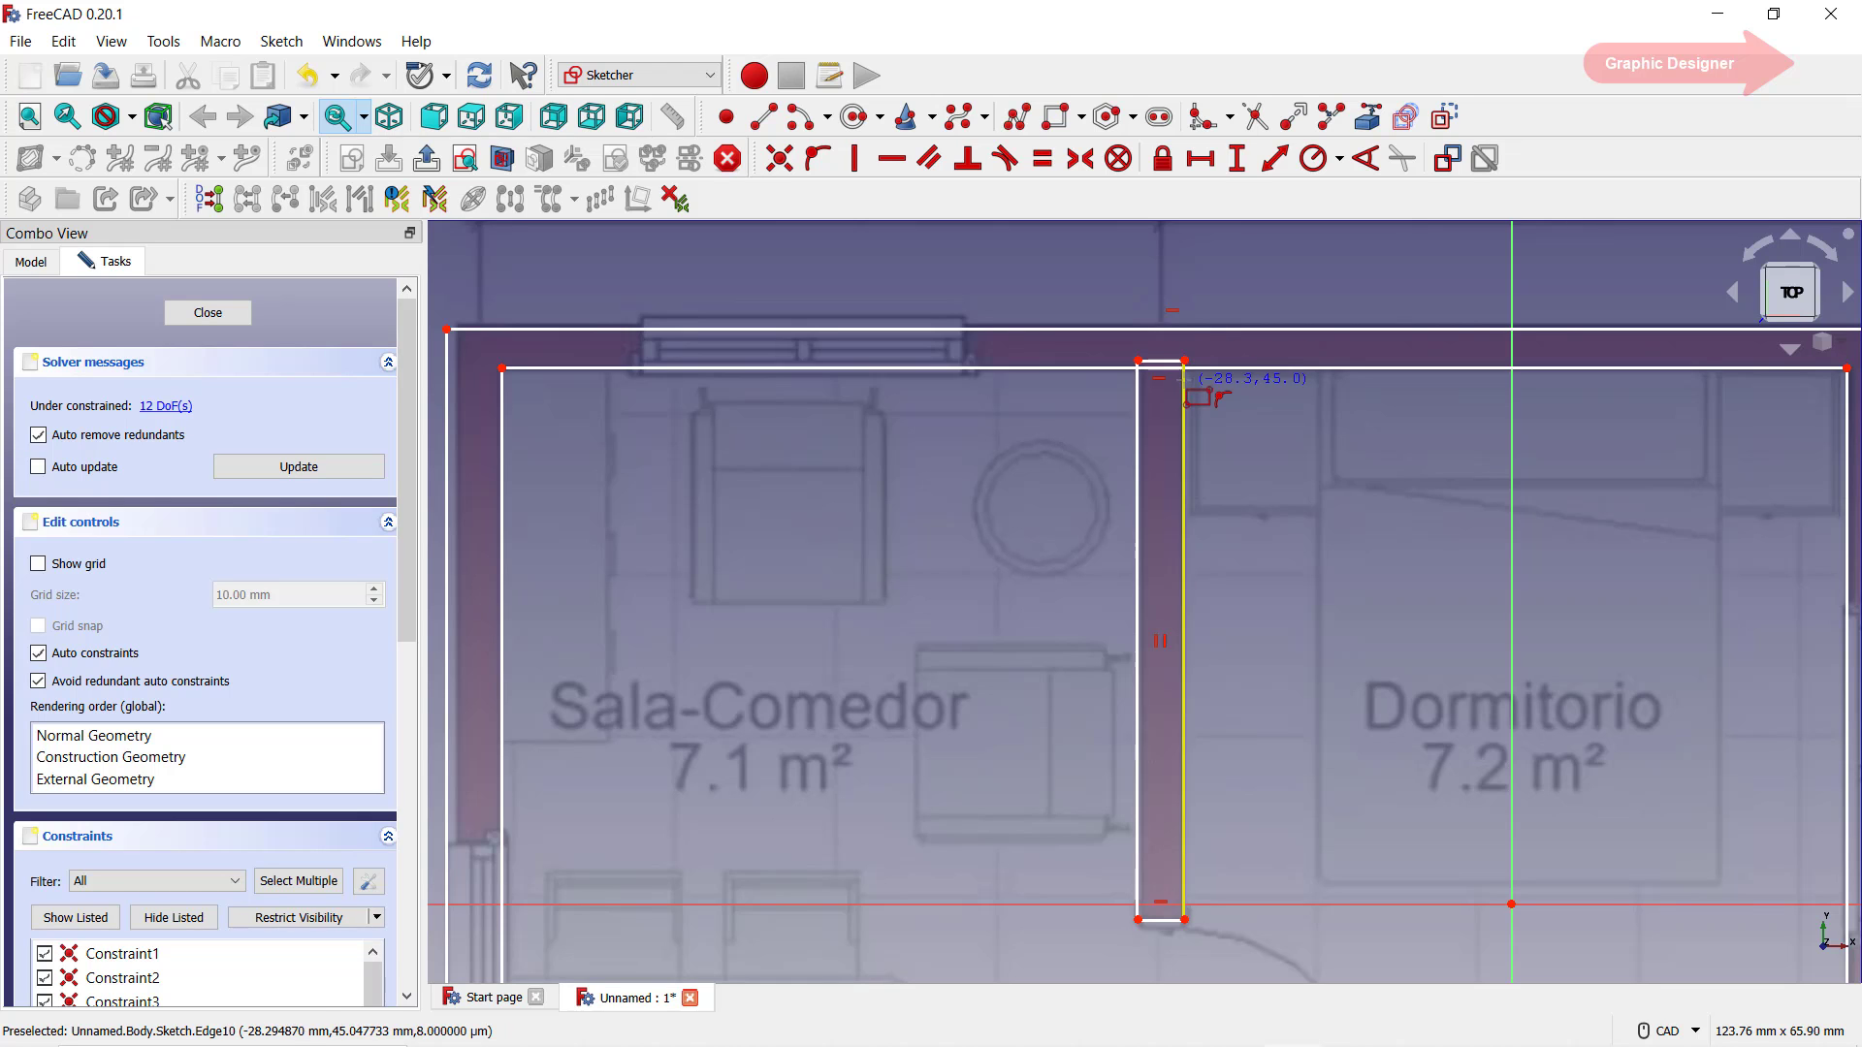
- Trace the Hall/Baño wall as a rectangle reaching the right wall
{"action": "scroll", "coordinate": [1160, 496], "scroll_direction": "down", "scroll_amount": 5}
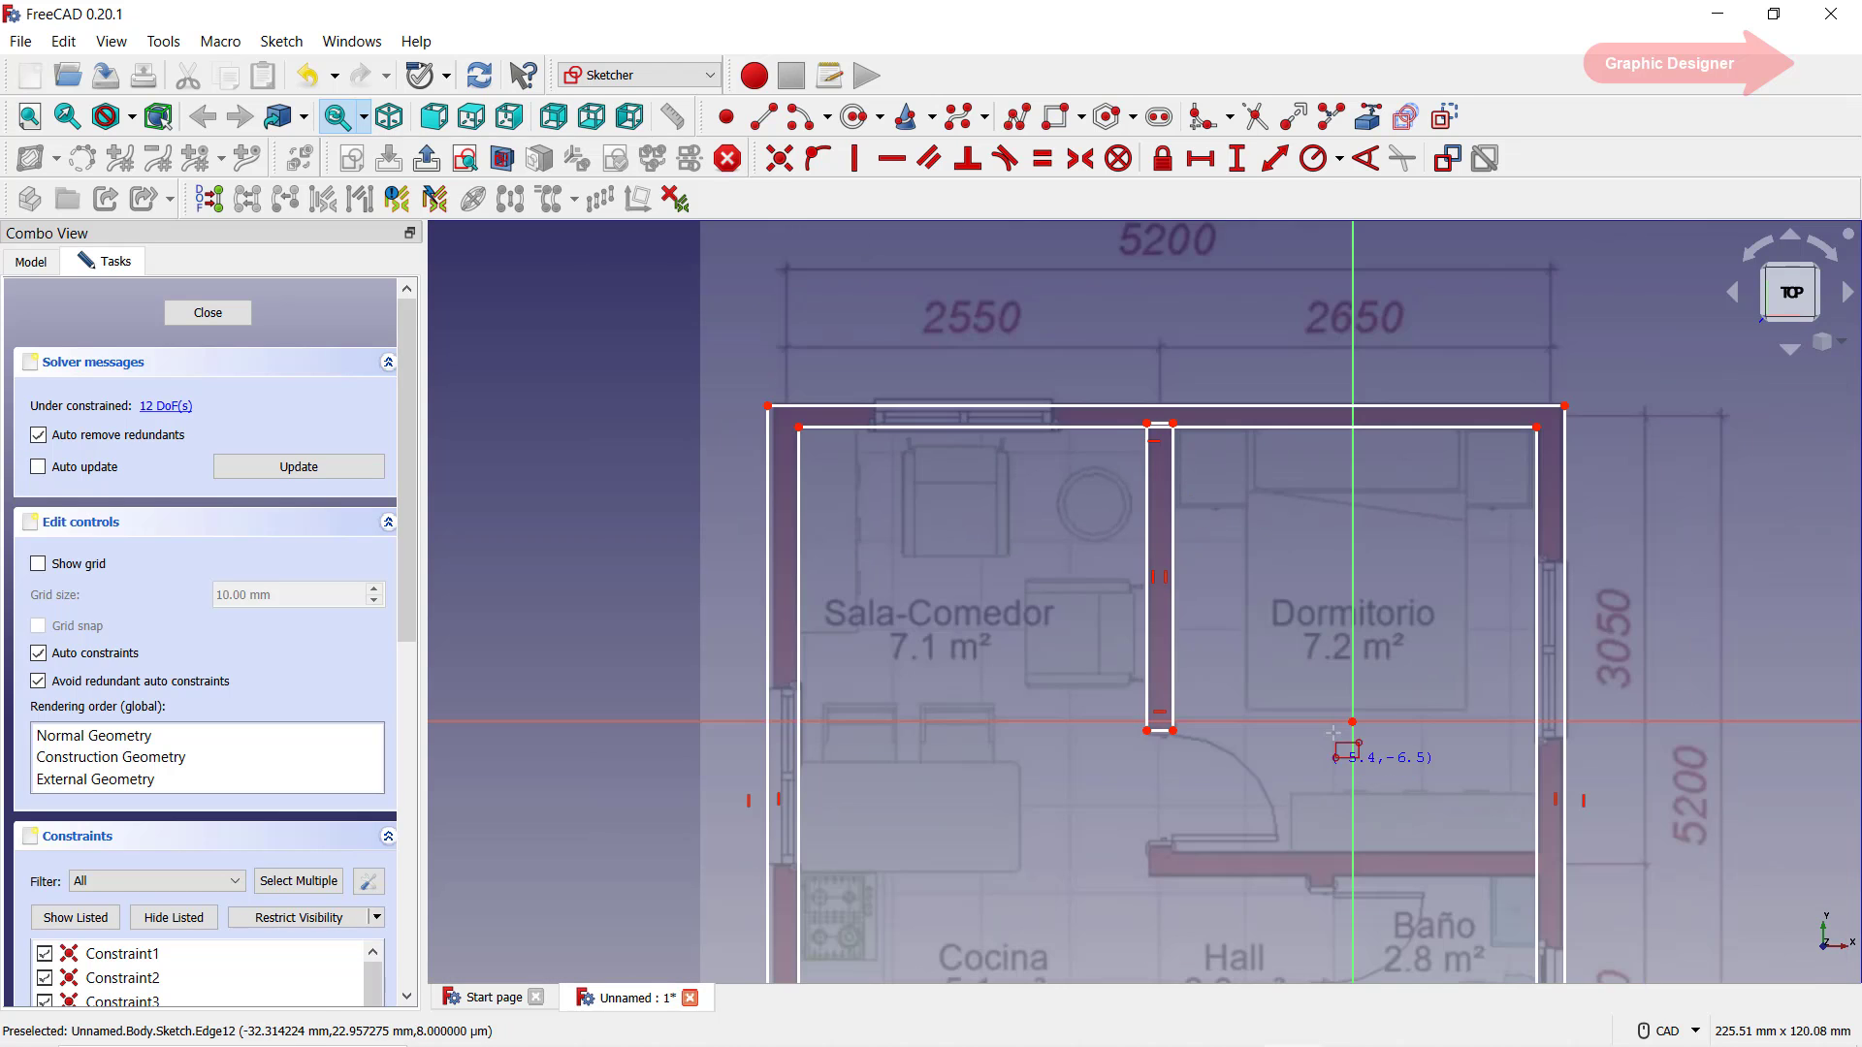
{"action": "middle_click_drag", "start_coordinate": [1348, 747], "coordinate": [1188, 587]}
{"action": "scroll", "coordinate": [1199, 694], "scroll_direction": "up", "scroll_amount": 5}
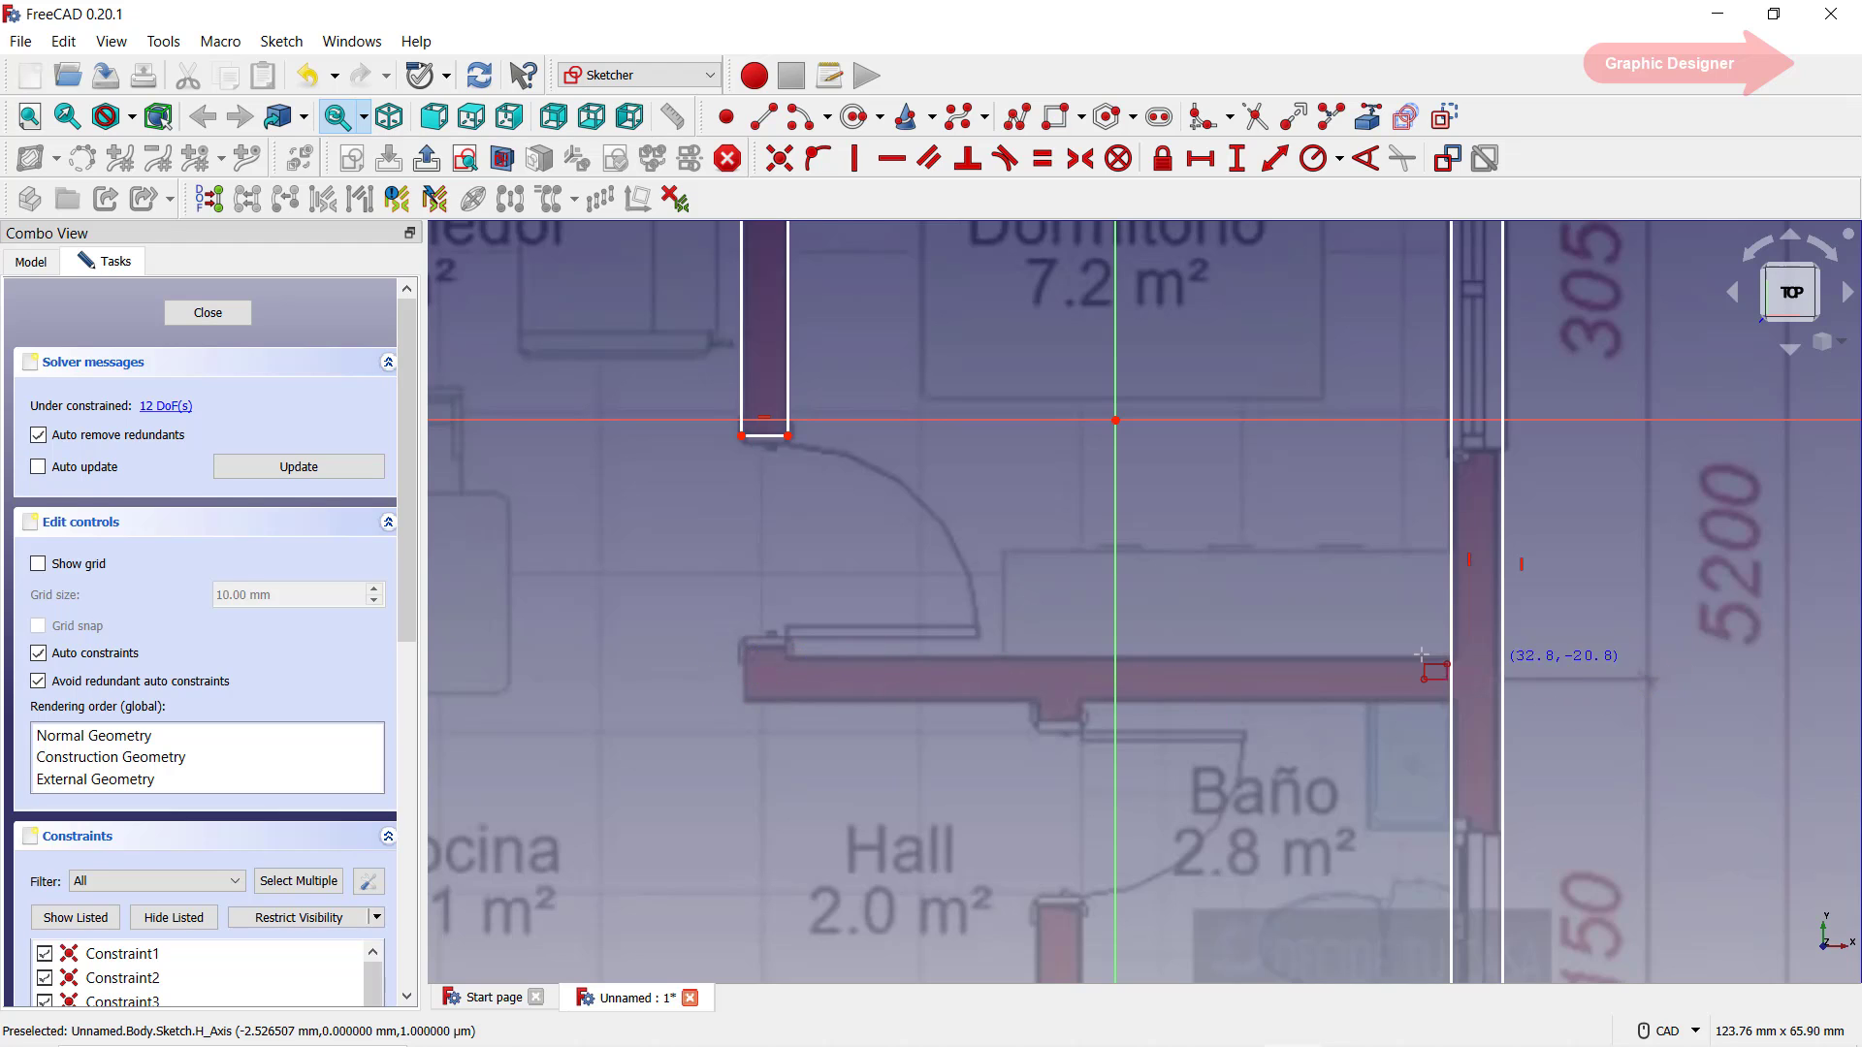
{"action": "left_click", "coordinate": [743, 655]}
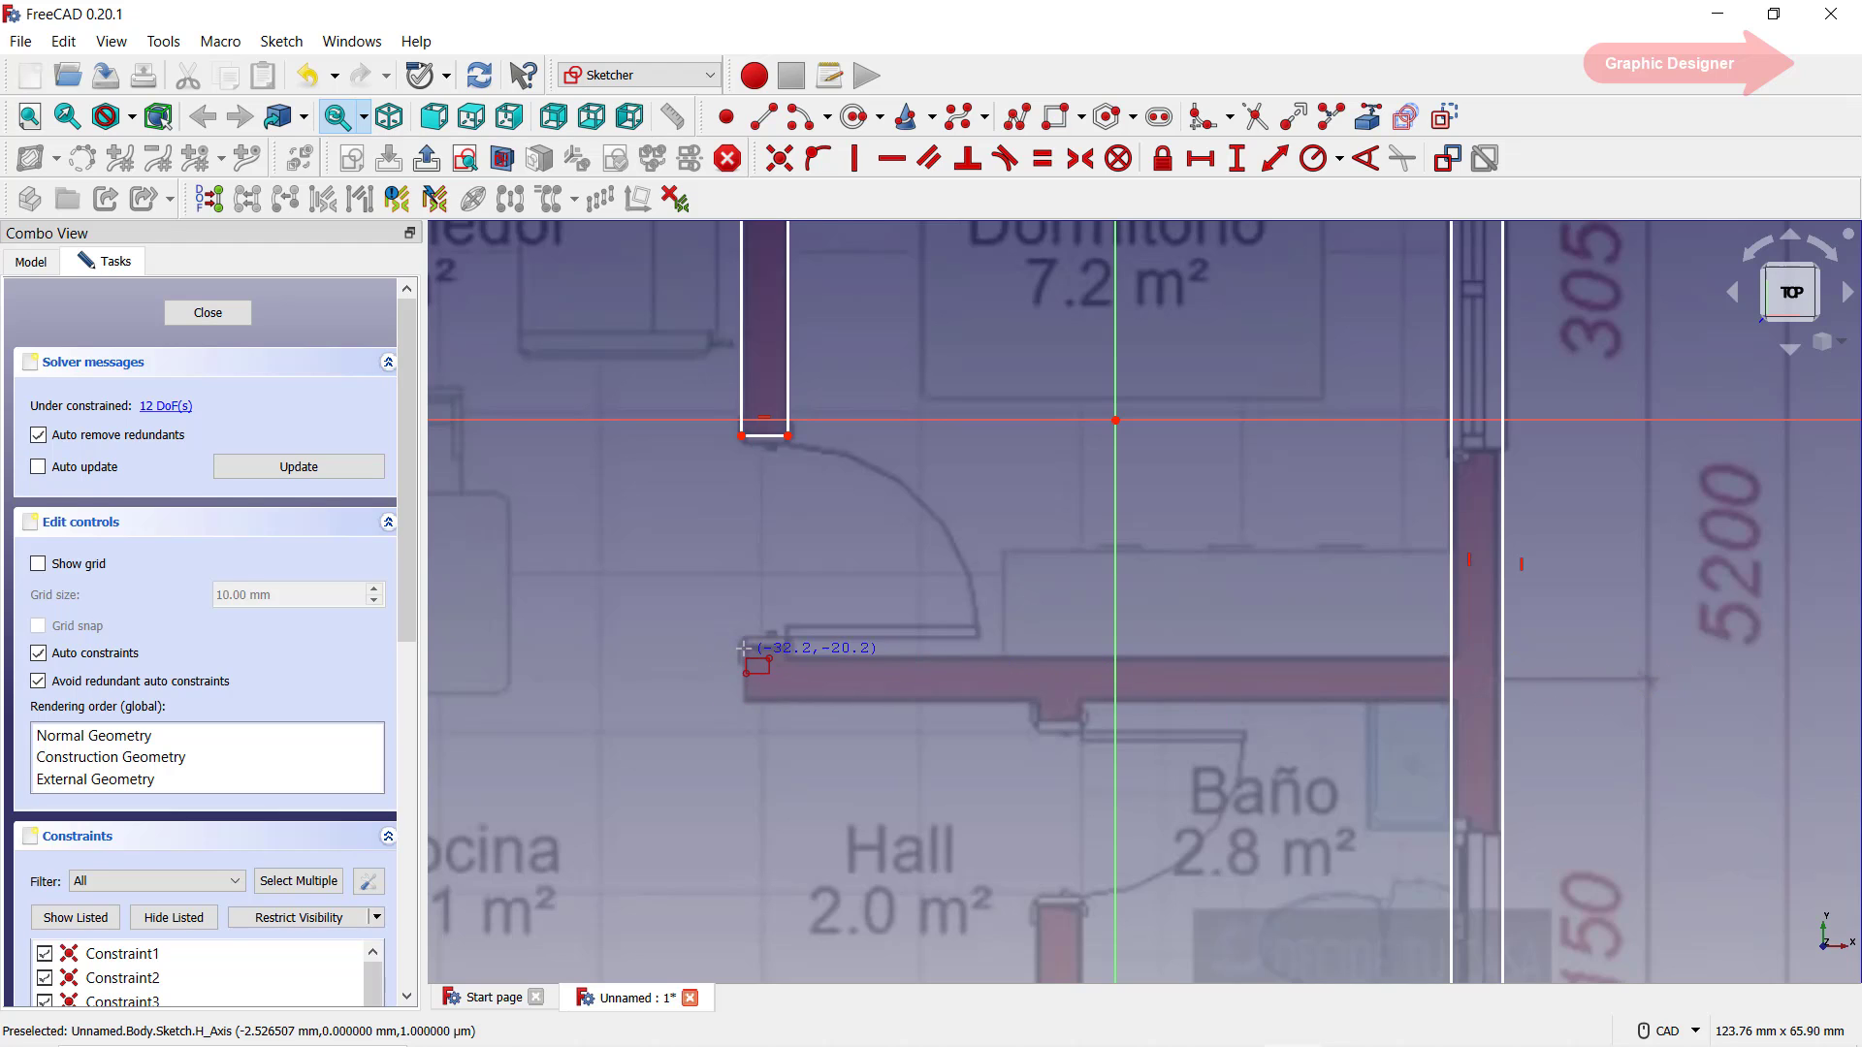
{"action": "left_click", "coordinate": [1463, 704]}
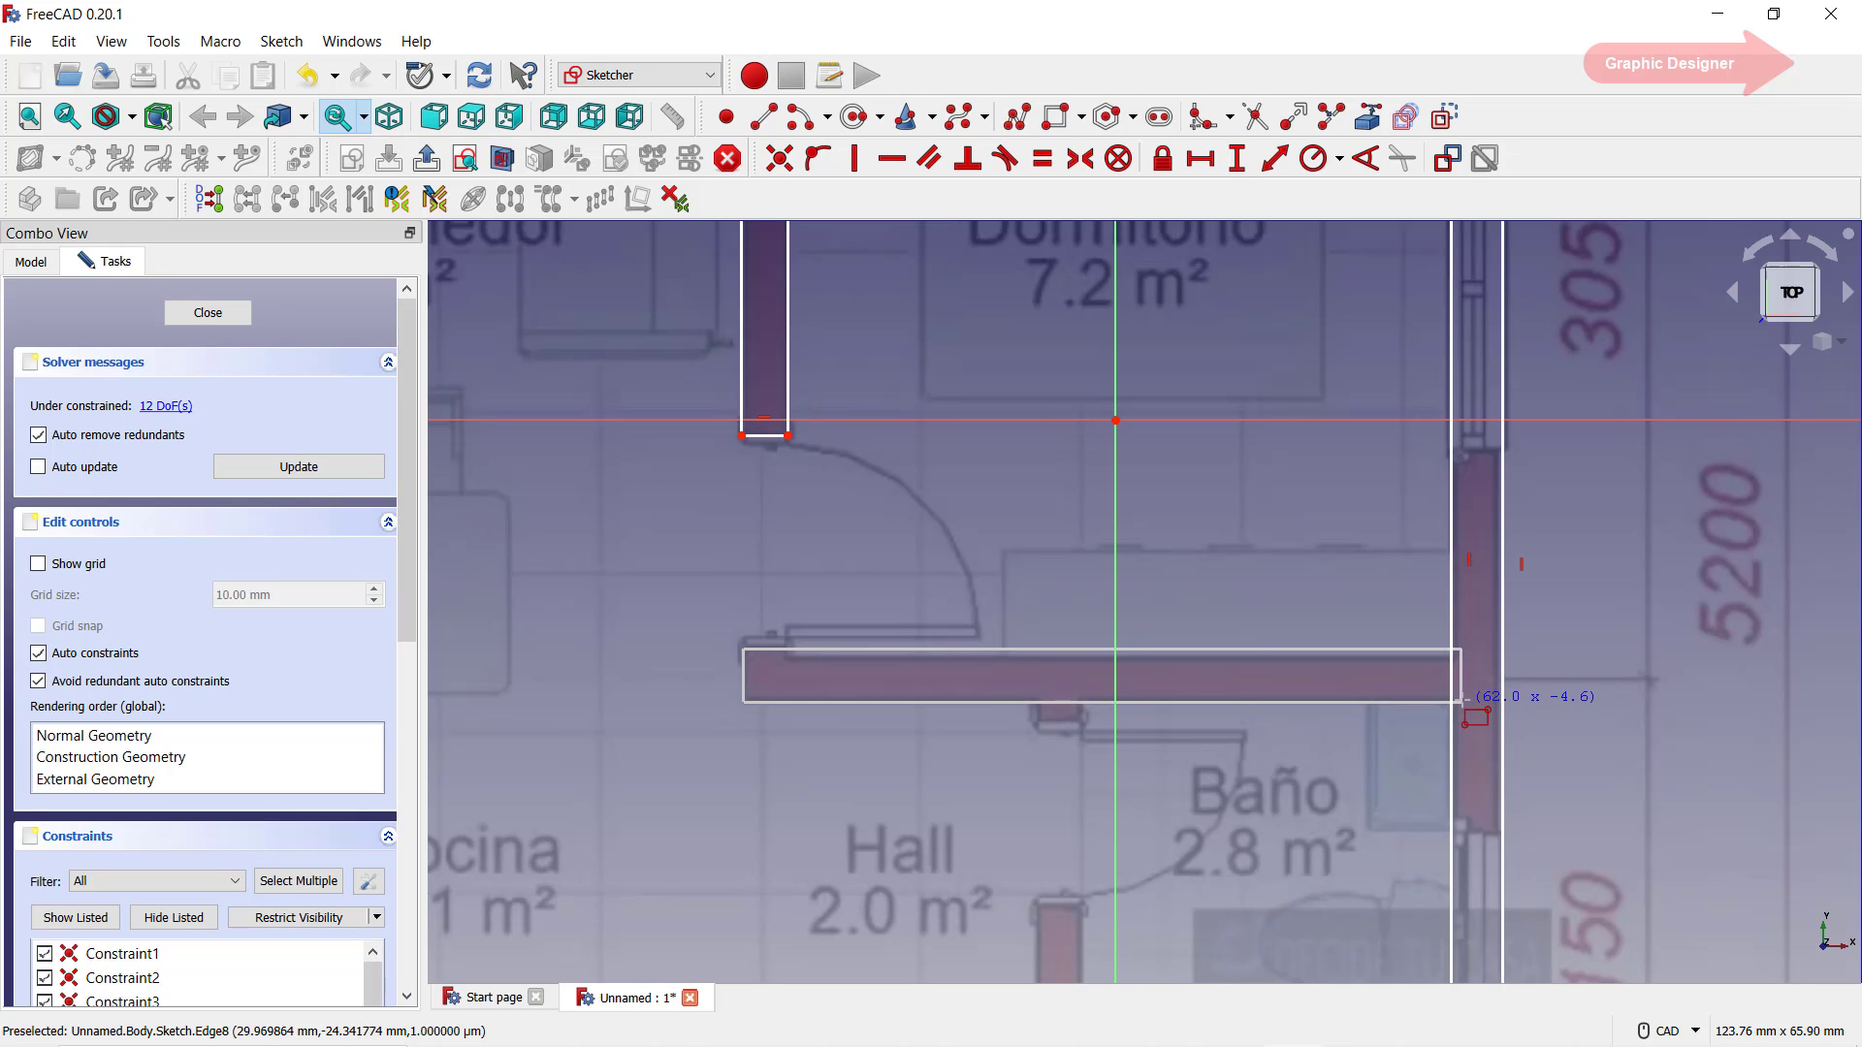
{"action": "scroll", "coordinate": [1315, 581], "scroll_direction": "down", "scroll_amount": 5}
- Draw the hall-bathroom partition and the kitchen wall stub as rectangles down to the bottom wall
{"action": "scroll", "coordinate": [1224, 809], "scroll_direction": "up", "scroll_amount": 5}
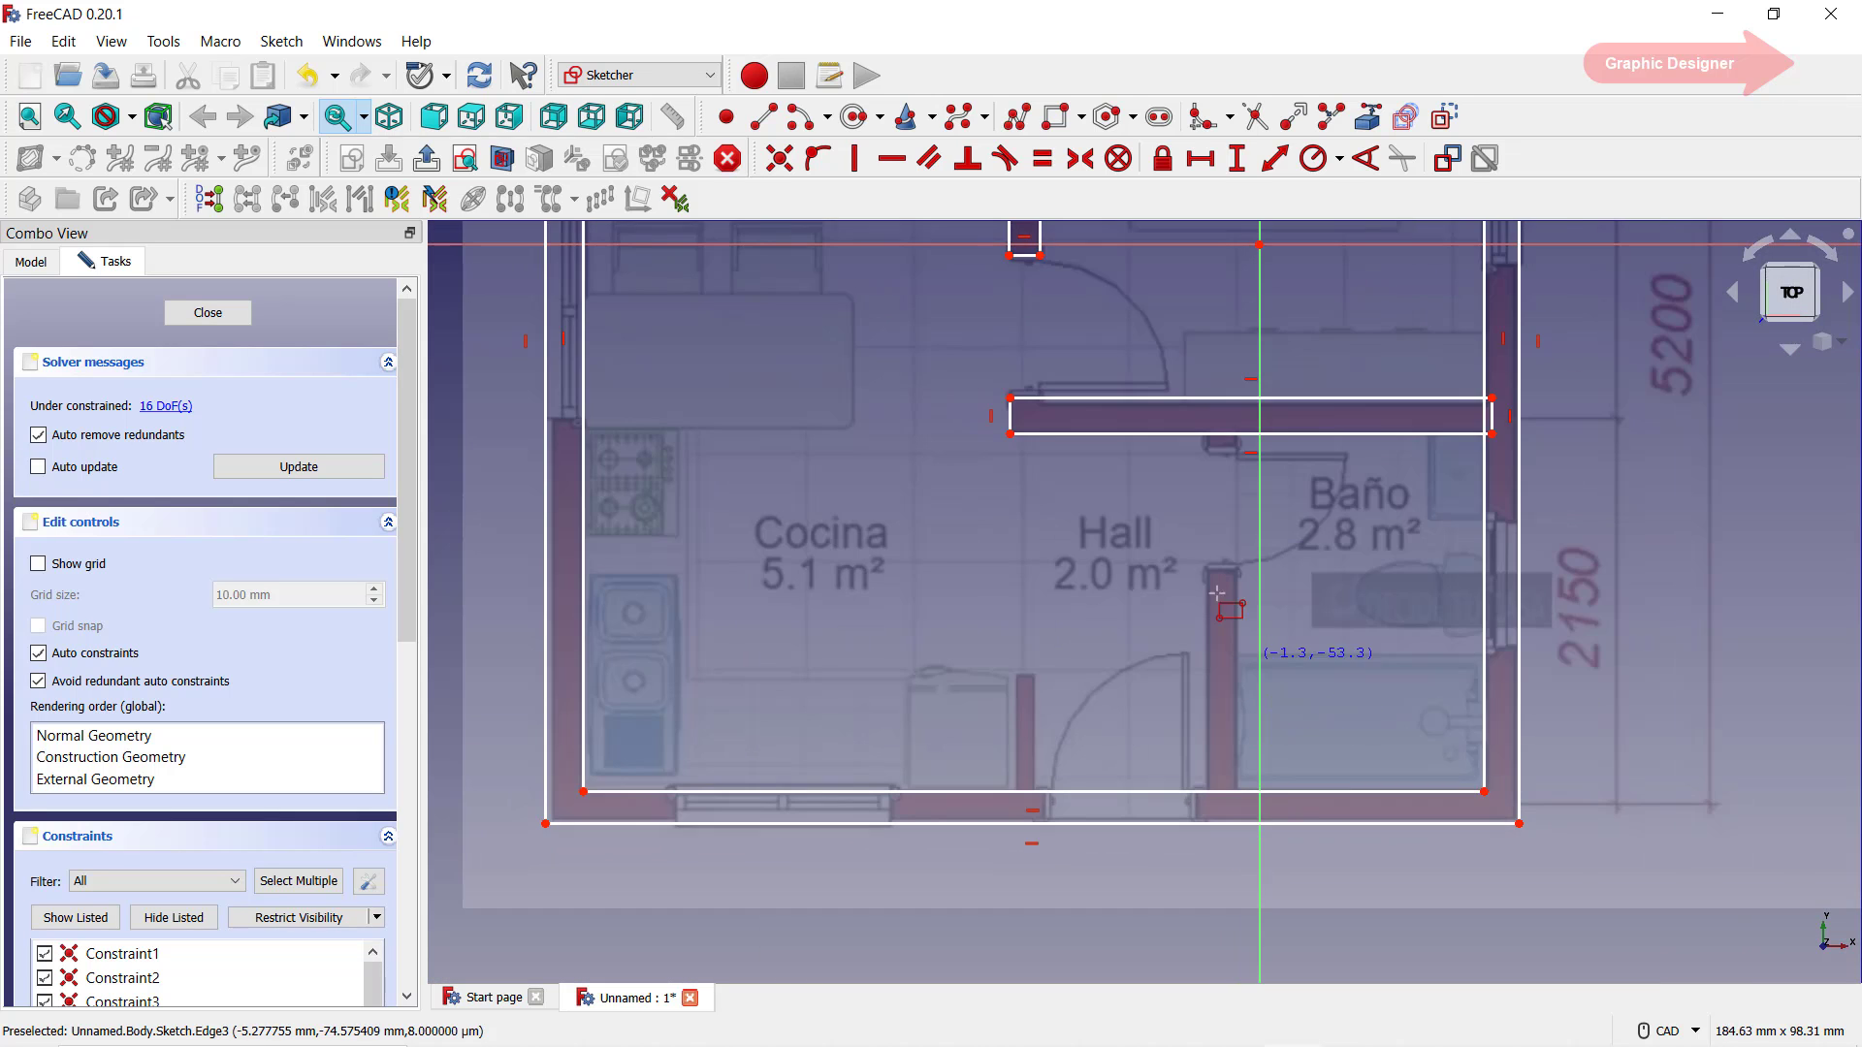
{"action": "scroll", "coordinate": [1231, 631], "scroll_direction": "up", "scroll_amount": 1}
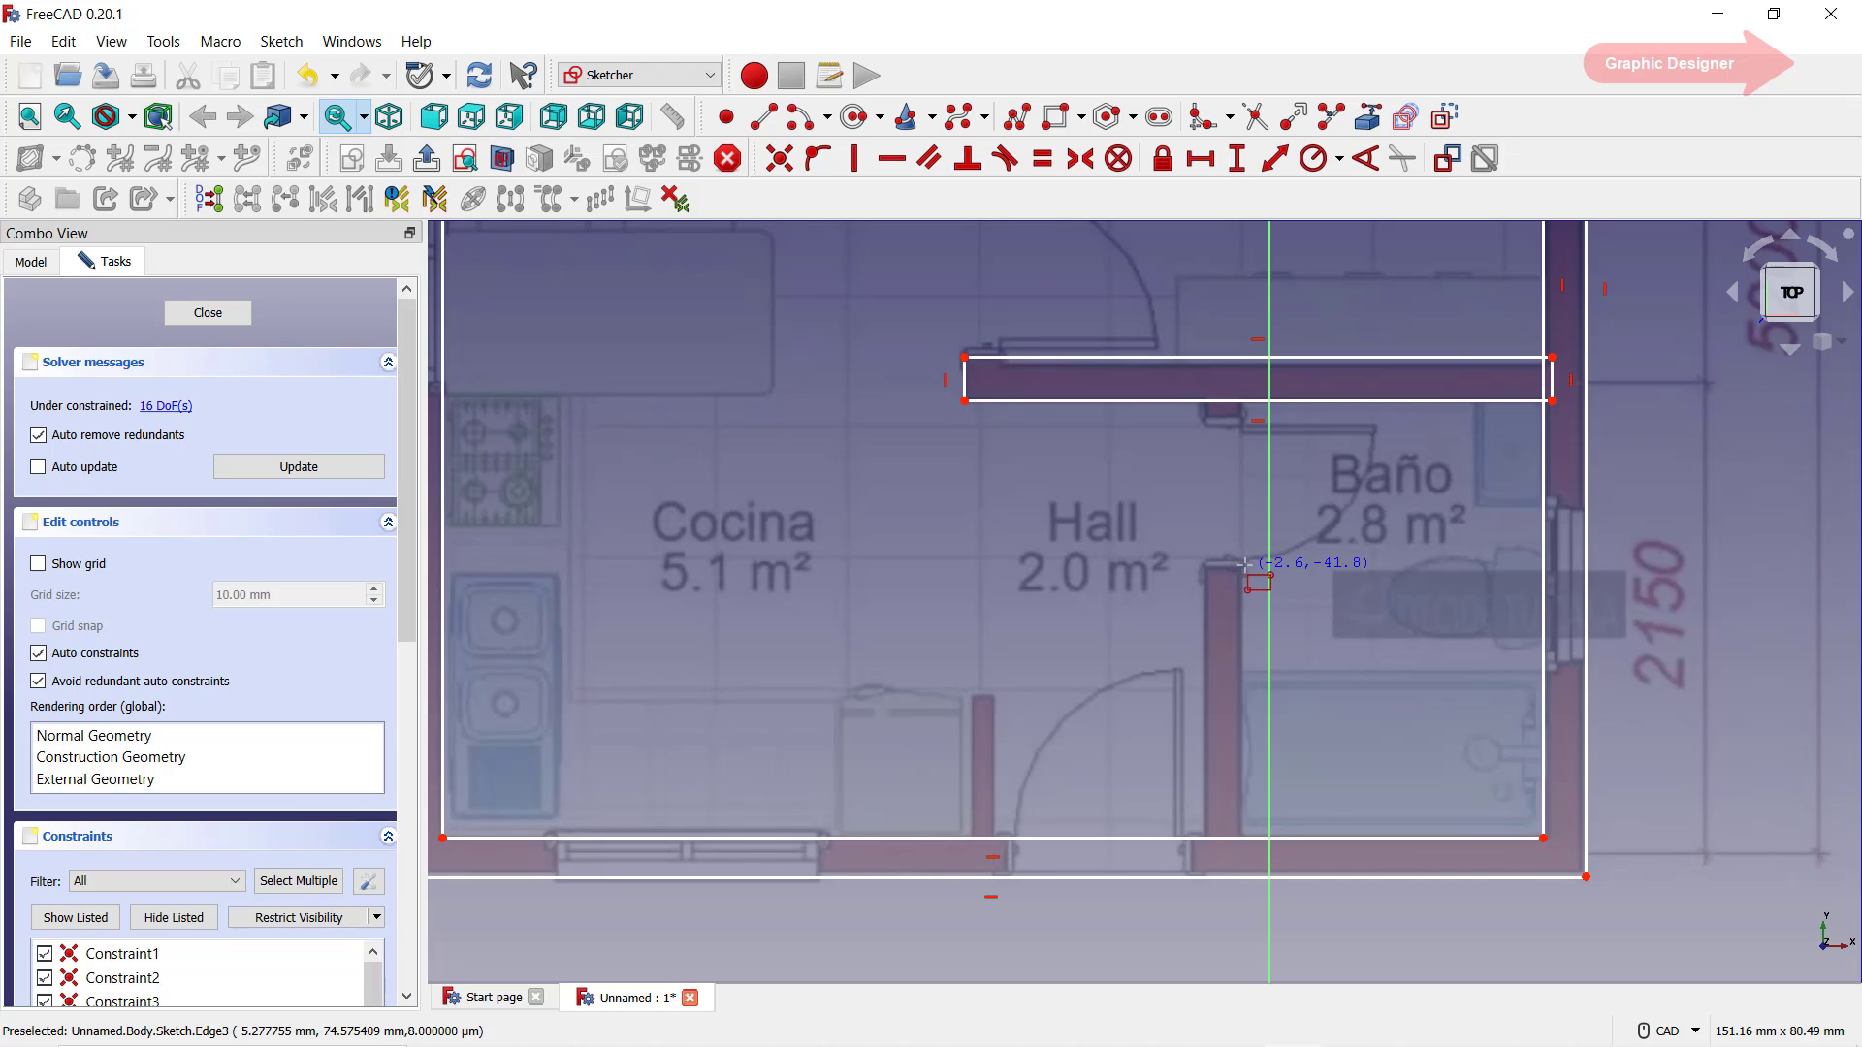
{"action": "left_click", "coordinate": [1244, 568]}
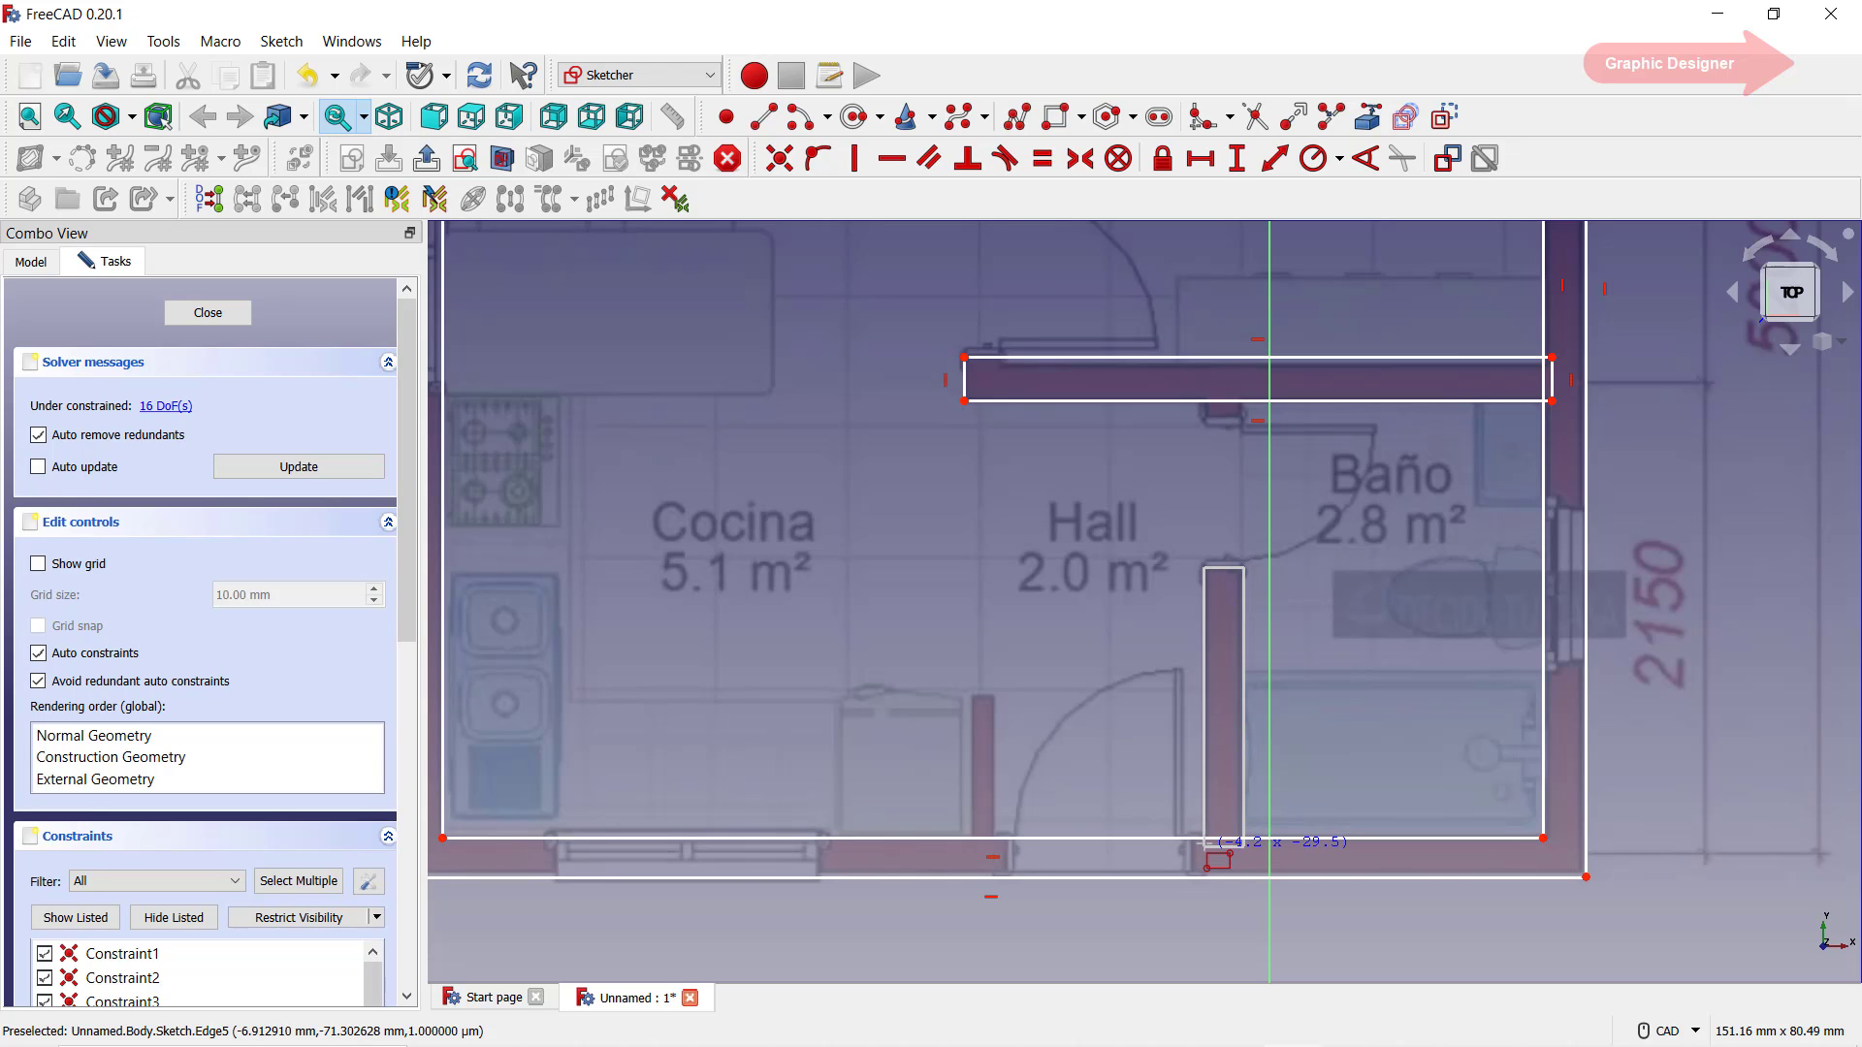
{"action": "left_click", "coordinate": [1206, 848]}
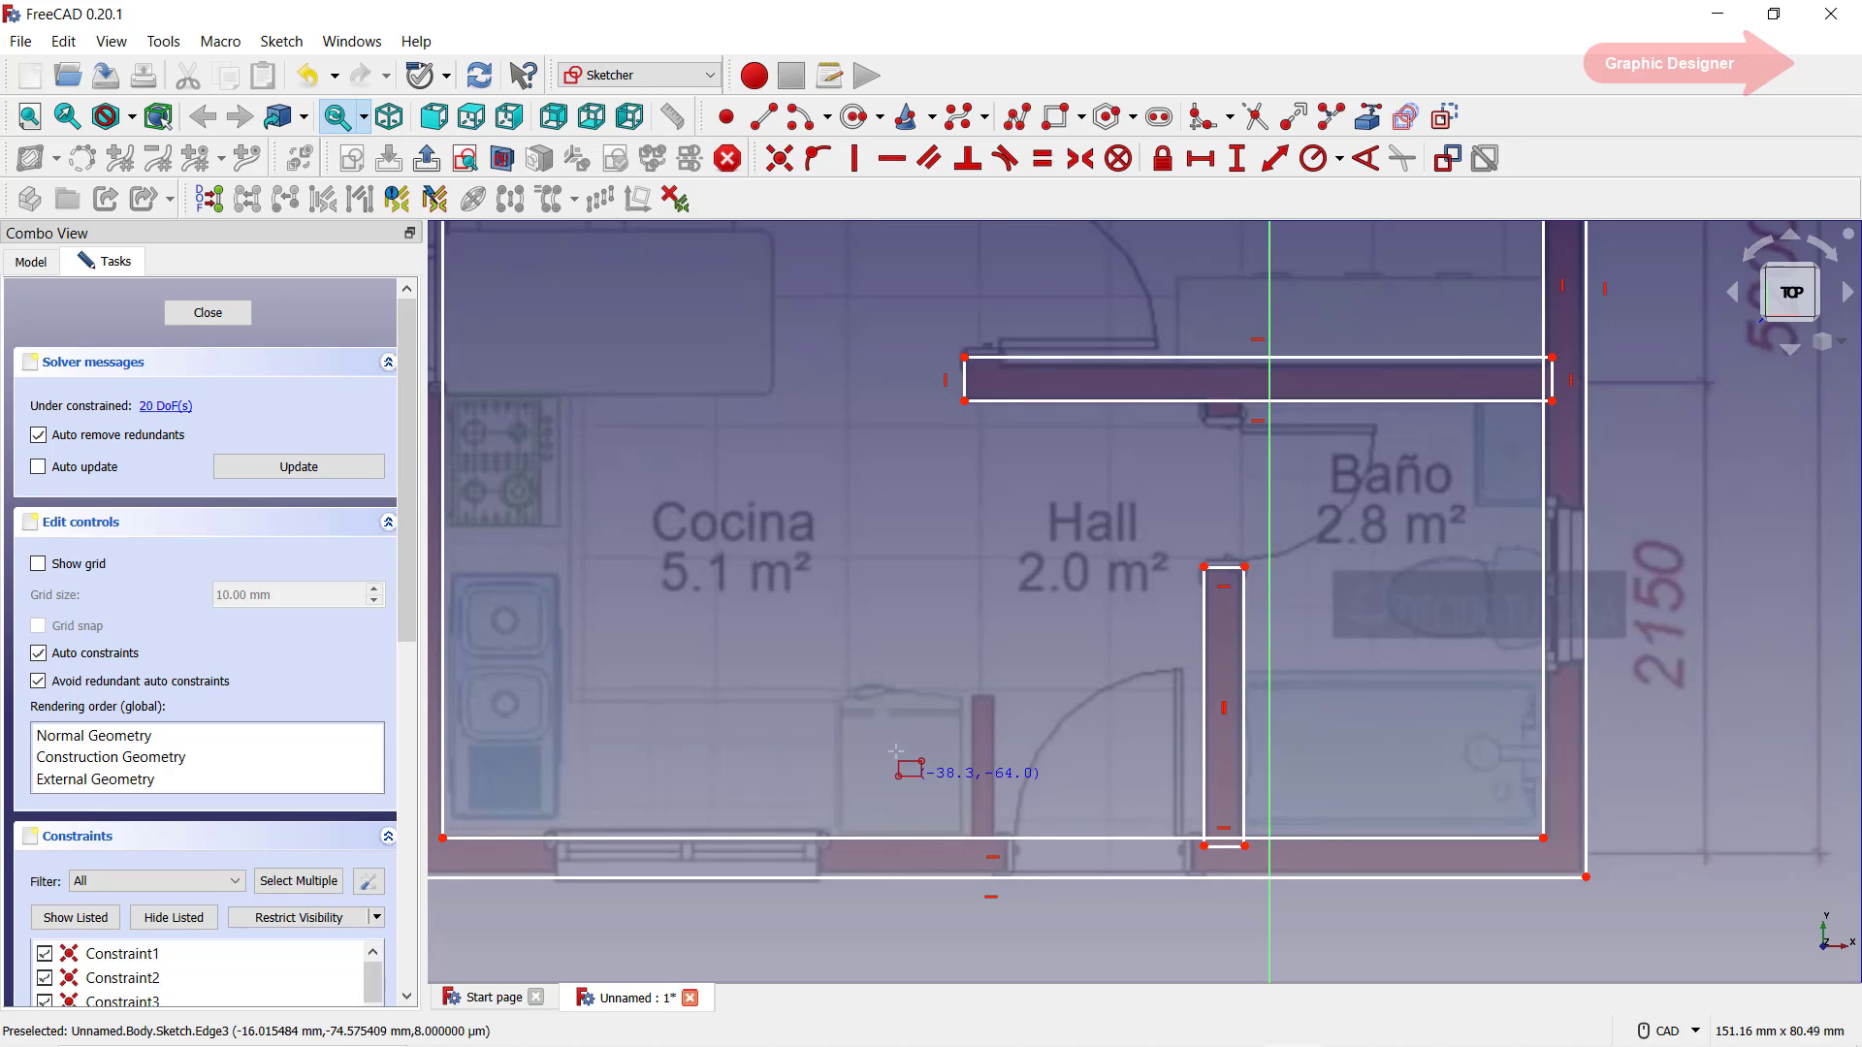
{"action": "left_click", "coordinate": [995, 696]}
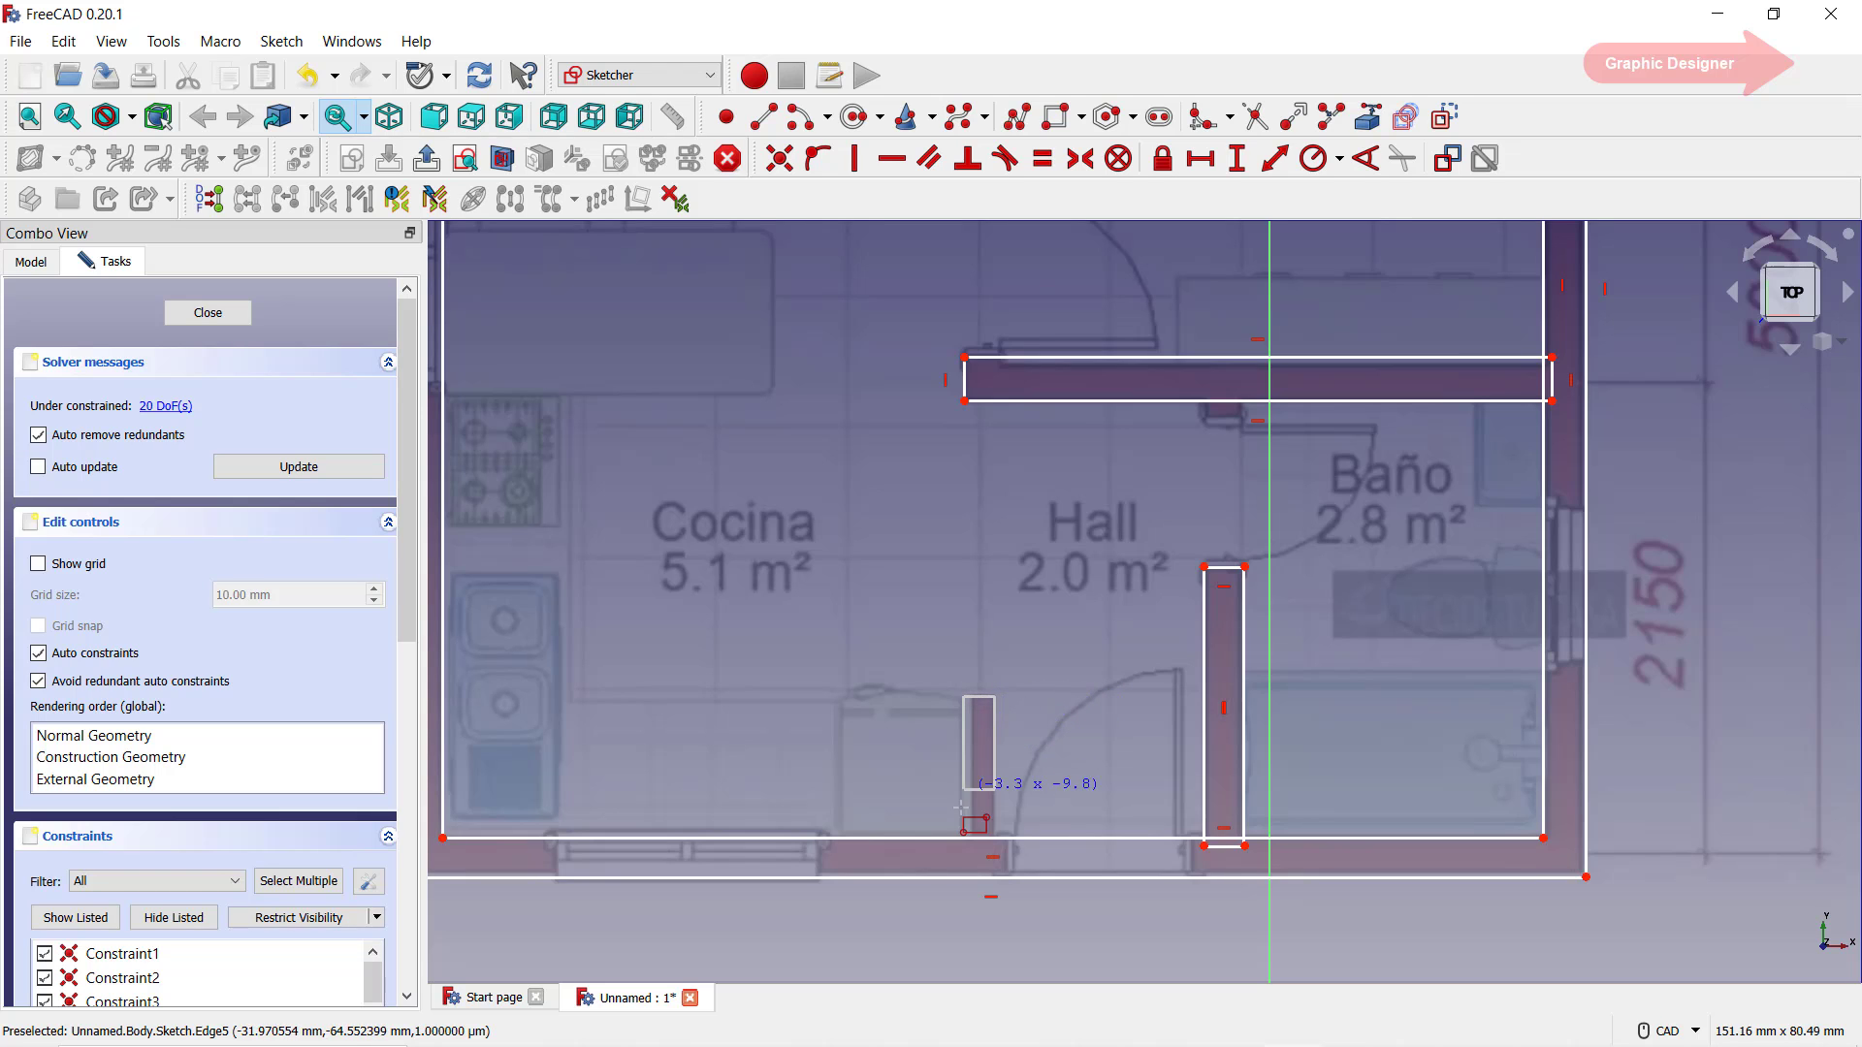
{"action": "left_click", "coordinate": [971, 839]}
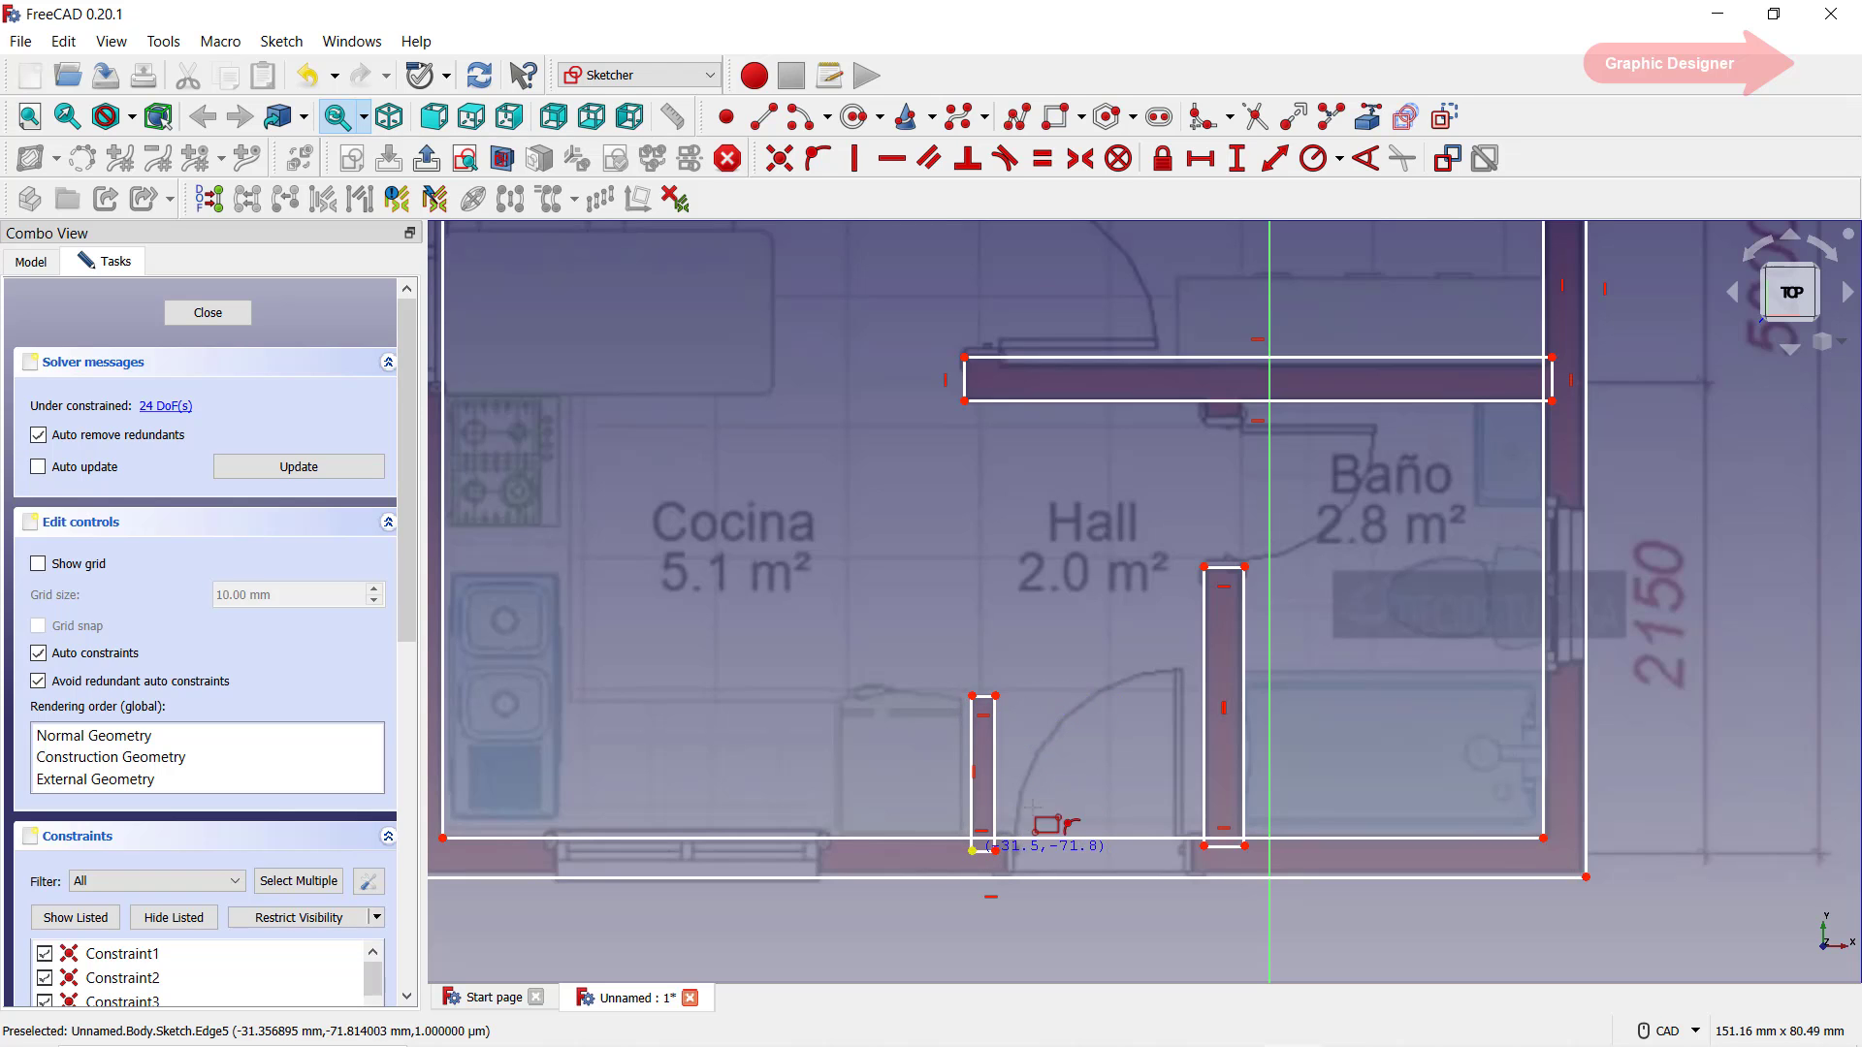
{"action": "scroll", "coordinate": [1201, 523], "scroll_direction": "down", "scroll_amount": 2}
{"action": "mouse_move", "coordinate": [1232, 508]}
{"action": "middle_mouse_down"}
{"action": "mouse_move", "coordinate": [1244, 832]}
{"action": "mouse_move", "coordinate": [1202, 980]}
{"action": "middle_mouse_up"}
{"action": "scroll", "coordinate": [1057, 500], "scroll_direction": "up", "scroll_amount": 2}
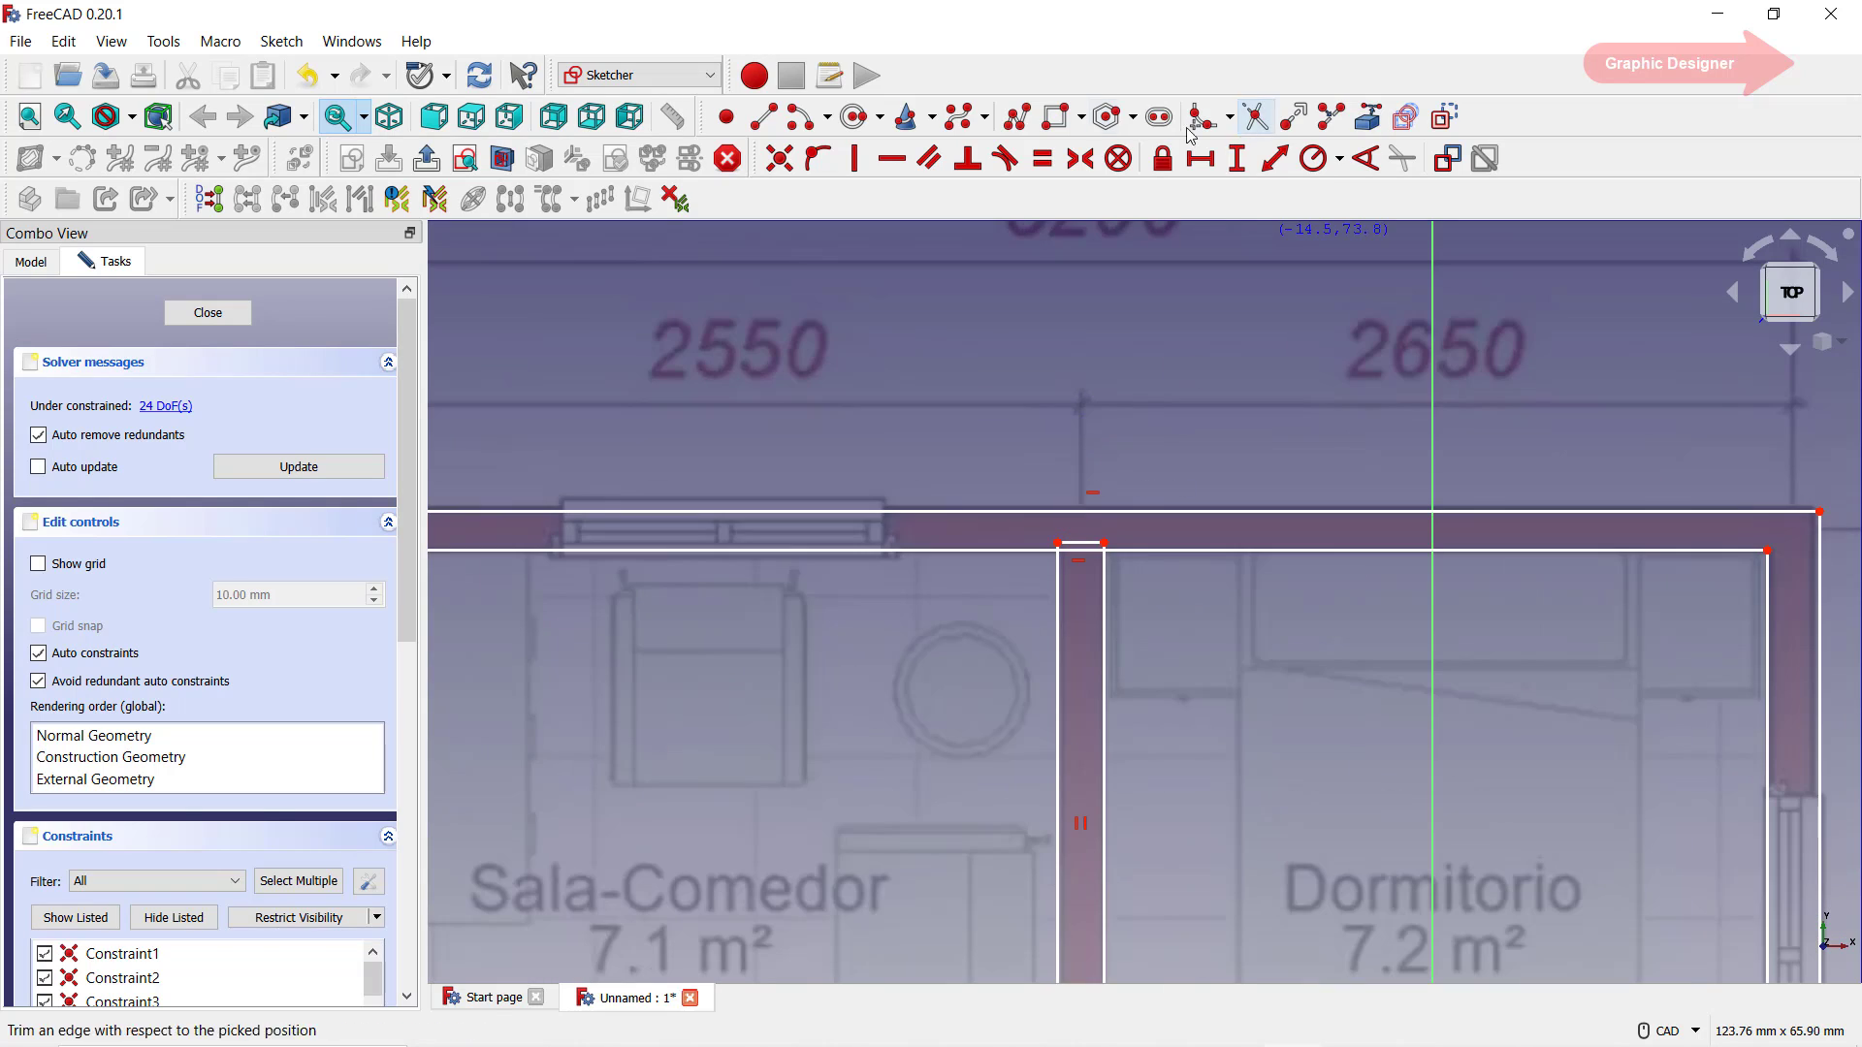
- Trim the overlapping cap, stubs and wall segment where the partition meets the top wall
{"action": "left_click", "coordinate": [1256, 118]}
{"action": "scroll", "coordinate": [1062, 557], "scroll_direction": "up", "scroll_amount": 3}
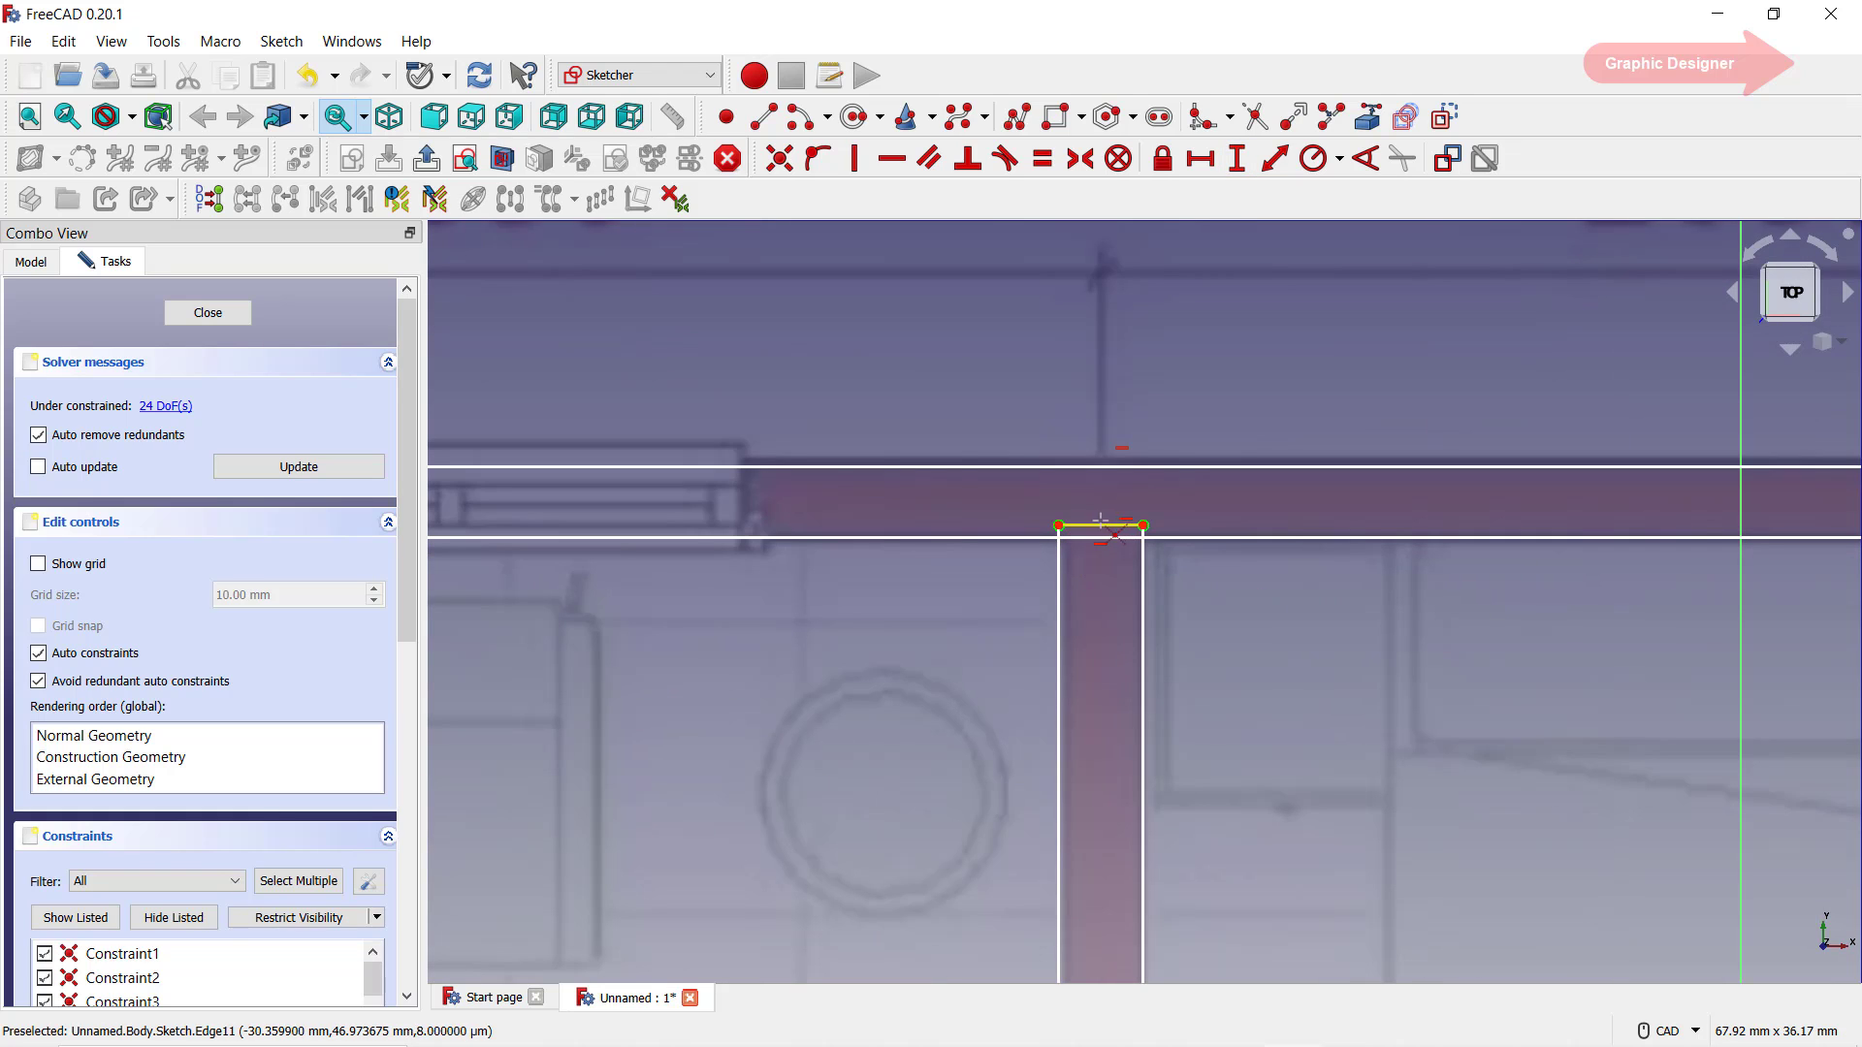
{"action": "left_click", "coordinate": [1106, 525]}
{"action": "scroll", "coordinate": [1144, 531], "scroll_direction": "up", "scroll_amount": 2}
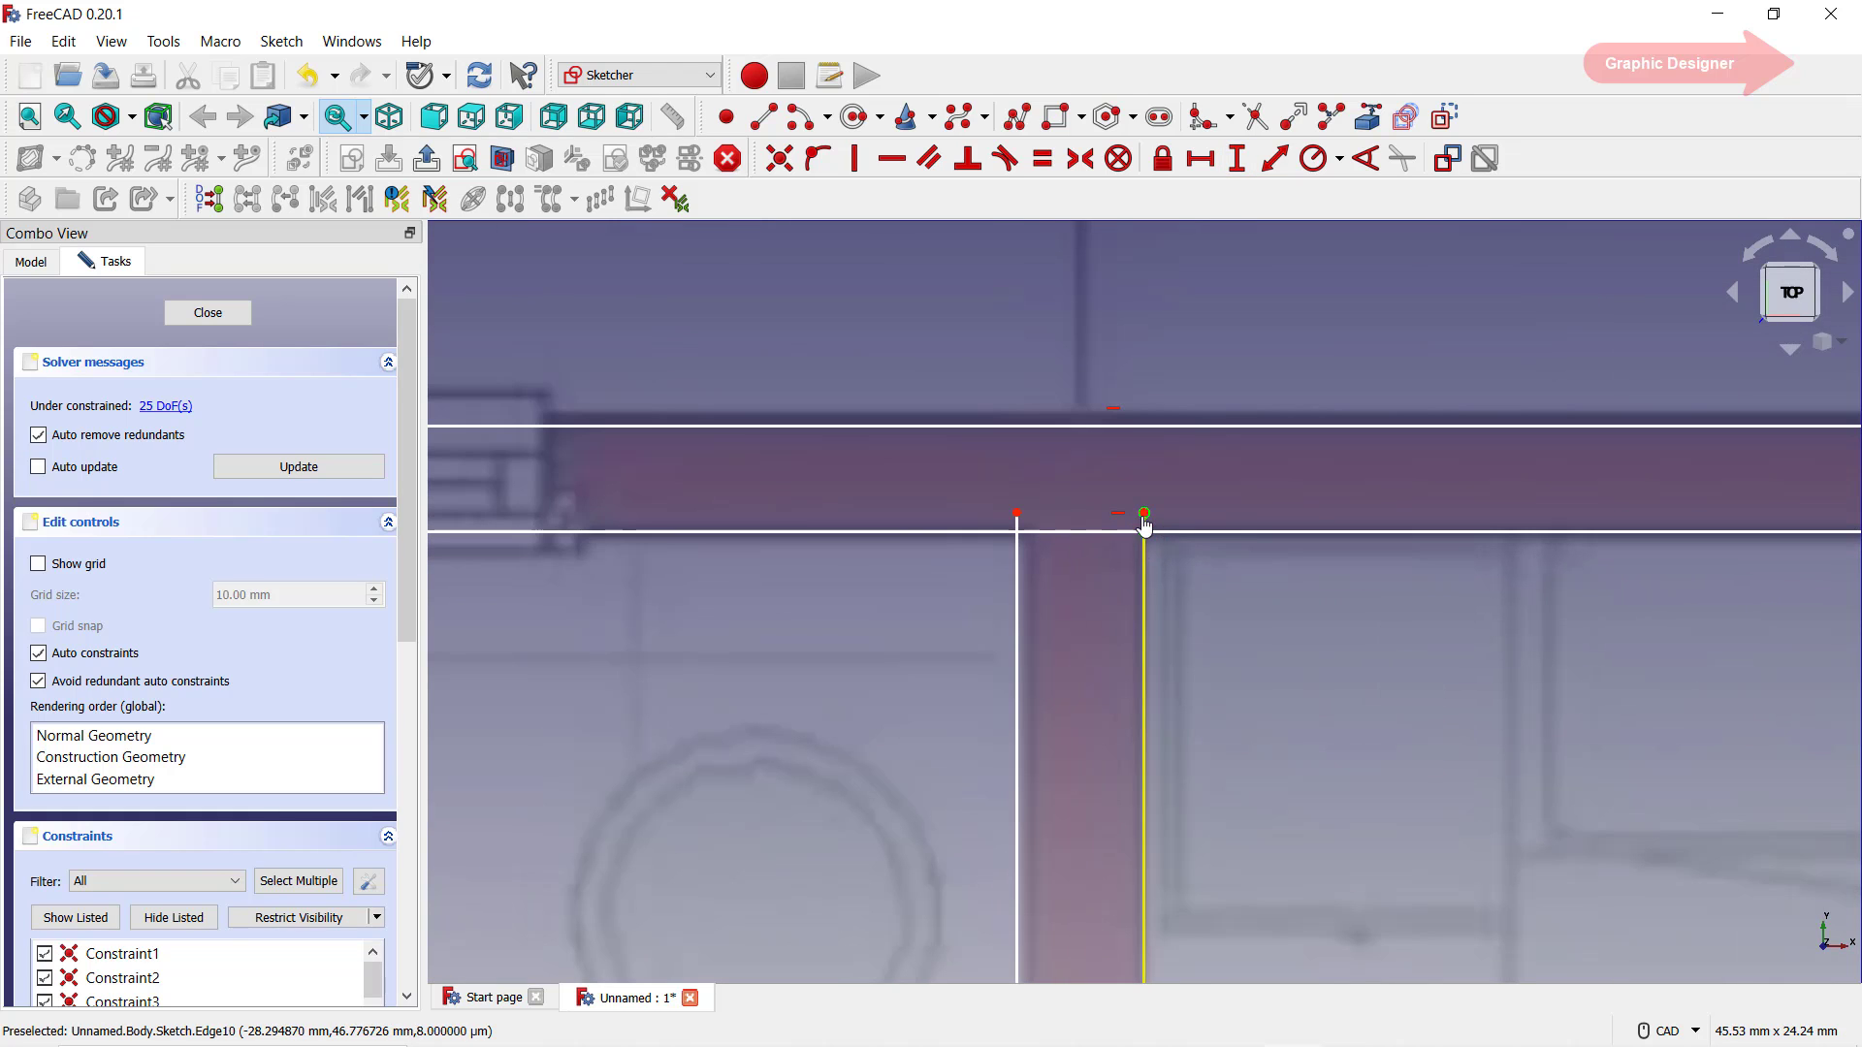
{"action": "left_click", "coordinate": [1143, 518]}
{"action": "left_click", "coordinate": [1016, 520]}
{"action": "scroll", "coordinate": [1052, 525], "scroll_direction": "down", "scroll_amount": 3}
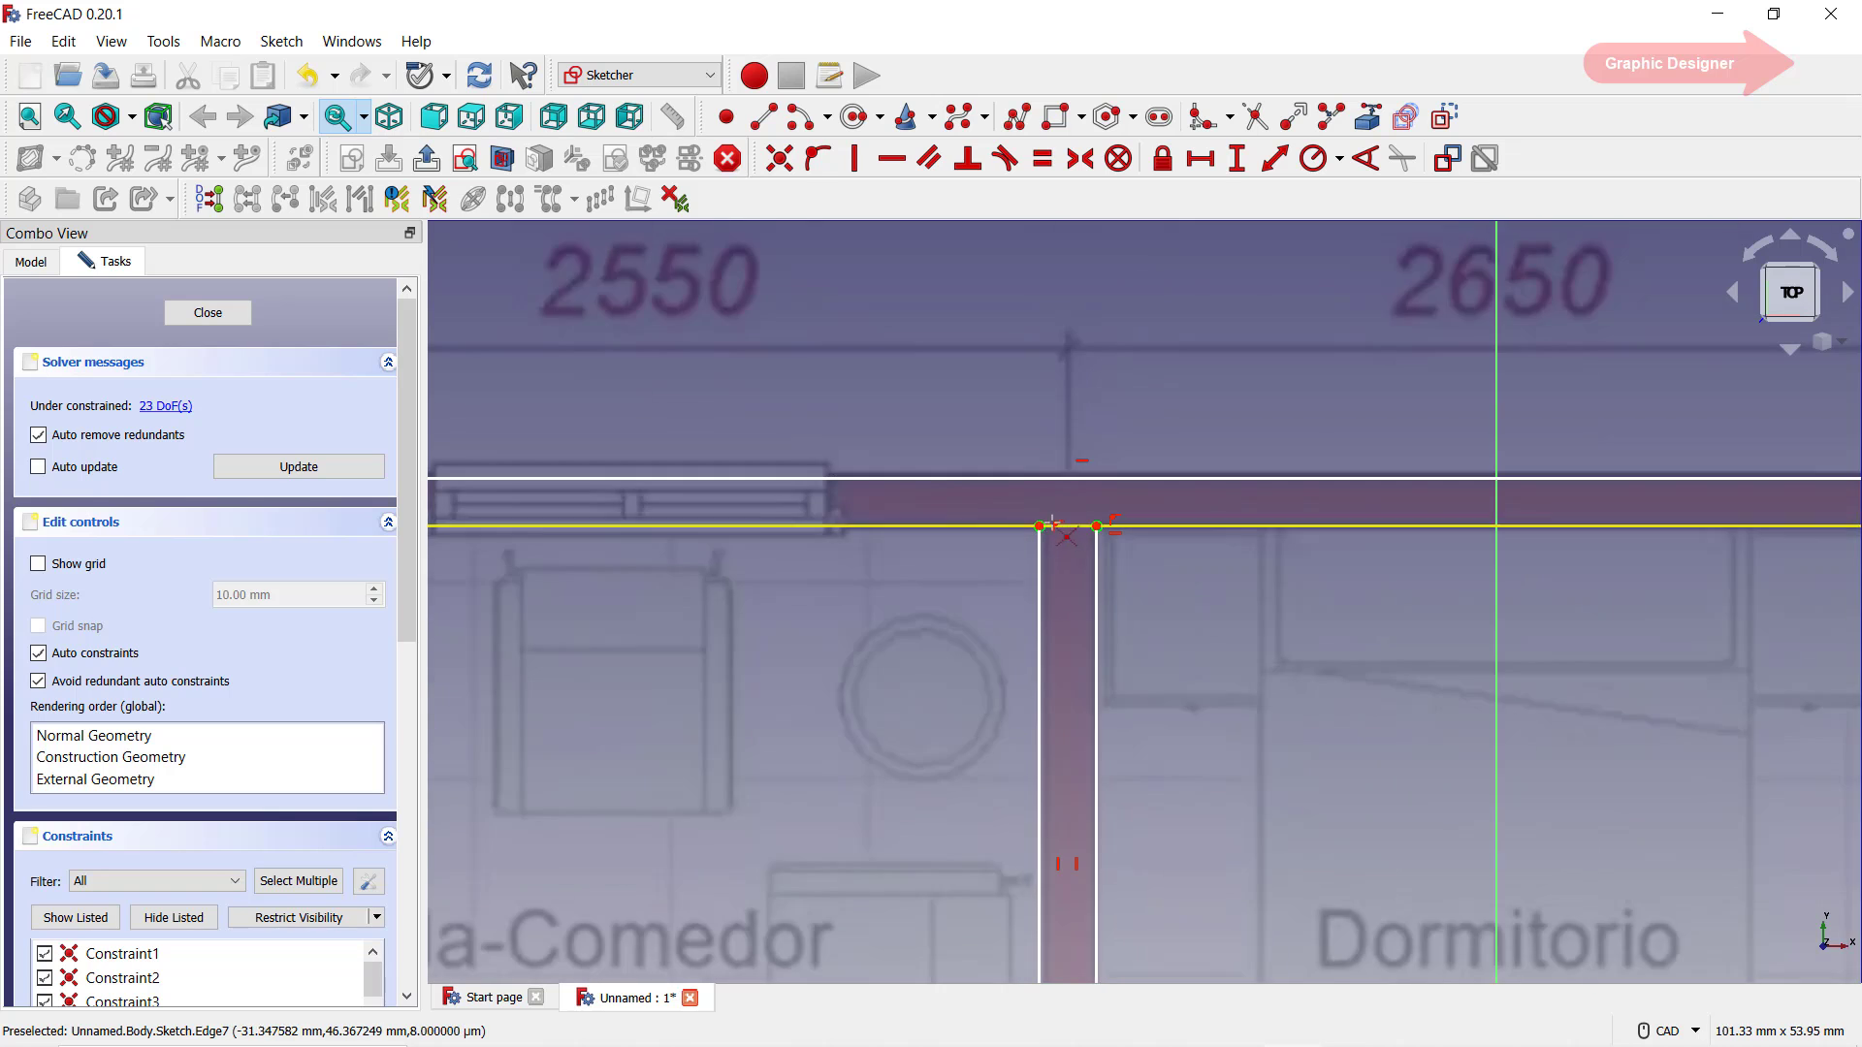
{"action": "scroll", "coordinate": [1060, 525], "scroll_direction": "up", "scroll_amount": 2}
{"action": "left_click", "coordinate": [1068, 524]}
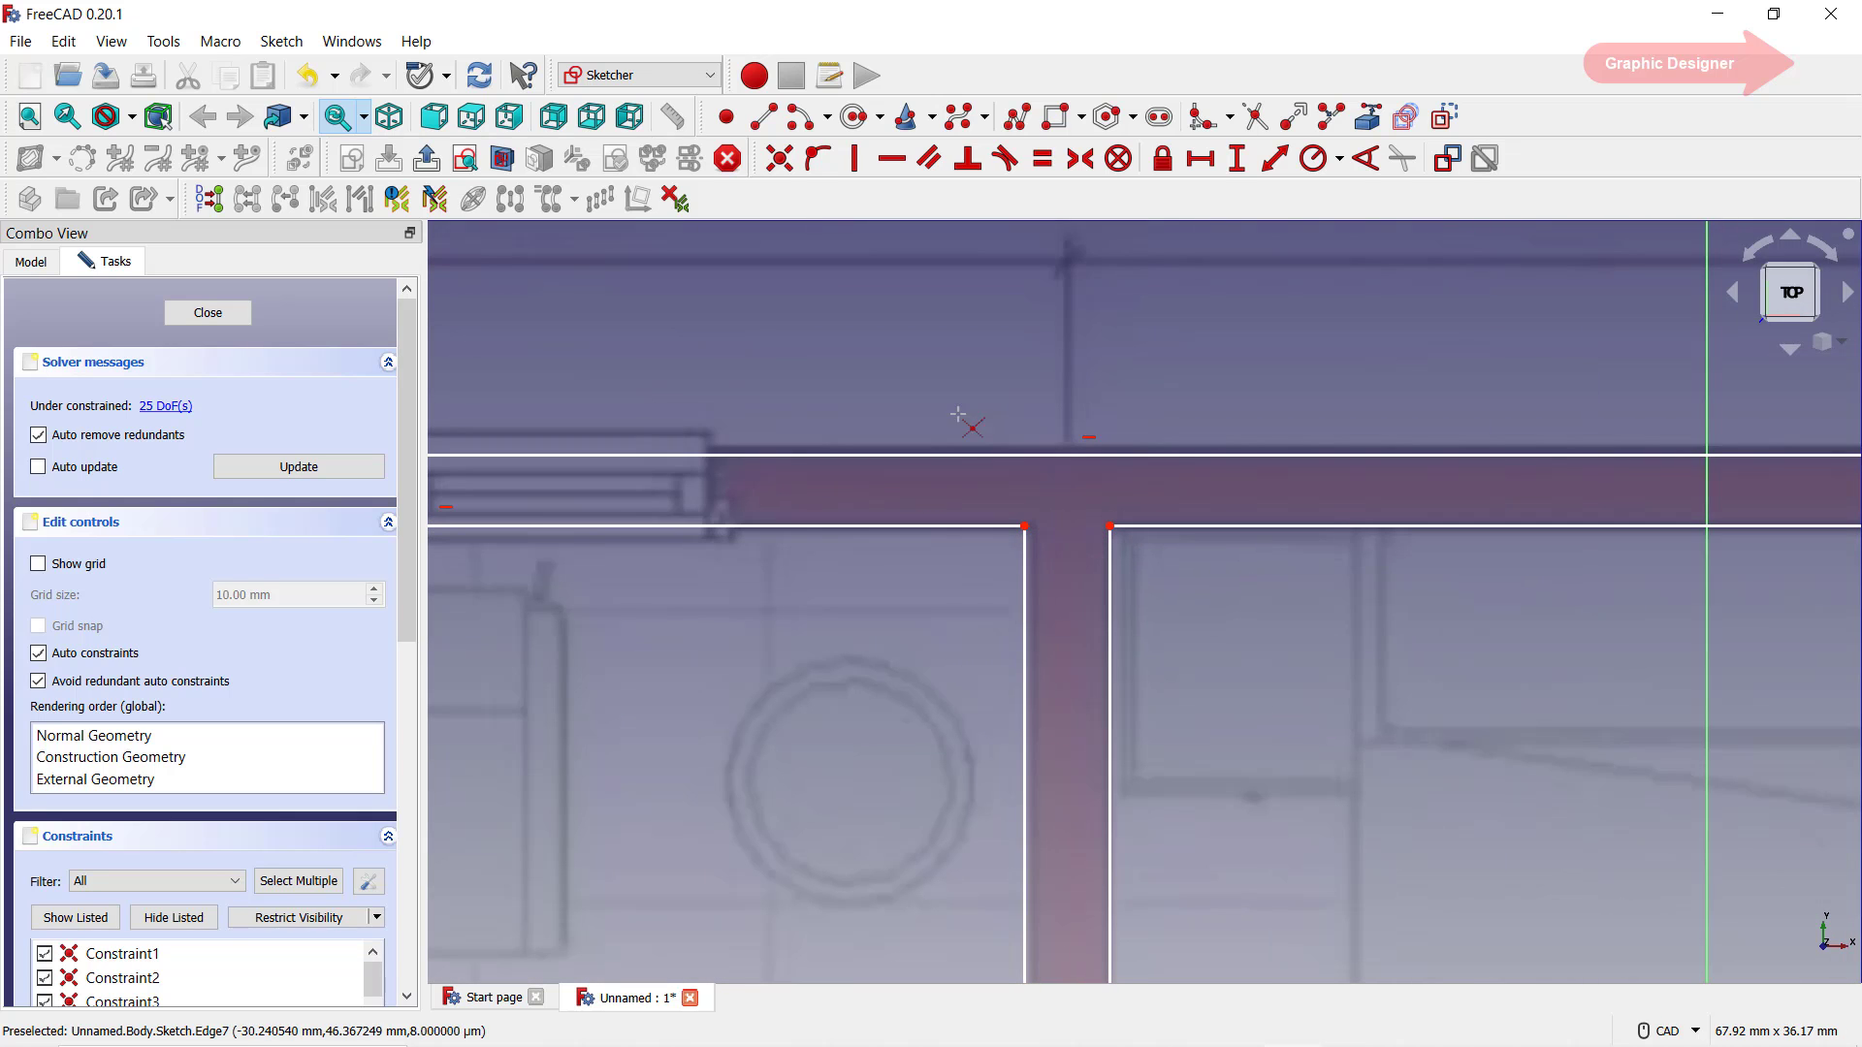
- Trim the two wall lines overhanging past the right wall near Dormitorio and Baño
{"action": "scroll", "coordinate": [958, 414], "scroll_direction": "down", "scroll_amount": 5}
{"action": "mouse_move", "coordinate": [1735, 795]}
{"action": "middle_mouse_down"}
{"action": "mouse_move", "coordinate": [1201, 668]}
{"action": "mouse_move", "coordinate": [1212, 388]}
{"action": "middle_mouse_up"}
{"action": "scroll", "coordinate": [1263, 606], "scroll_direction": "up", "scroll_amount": 3}
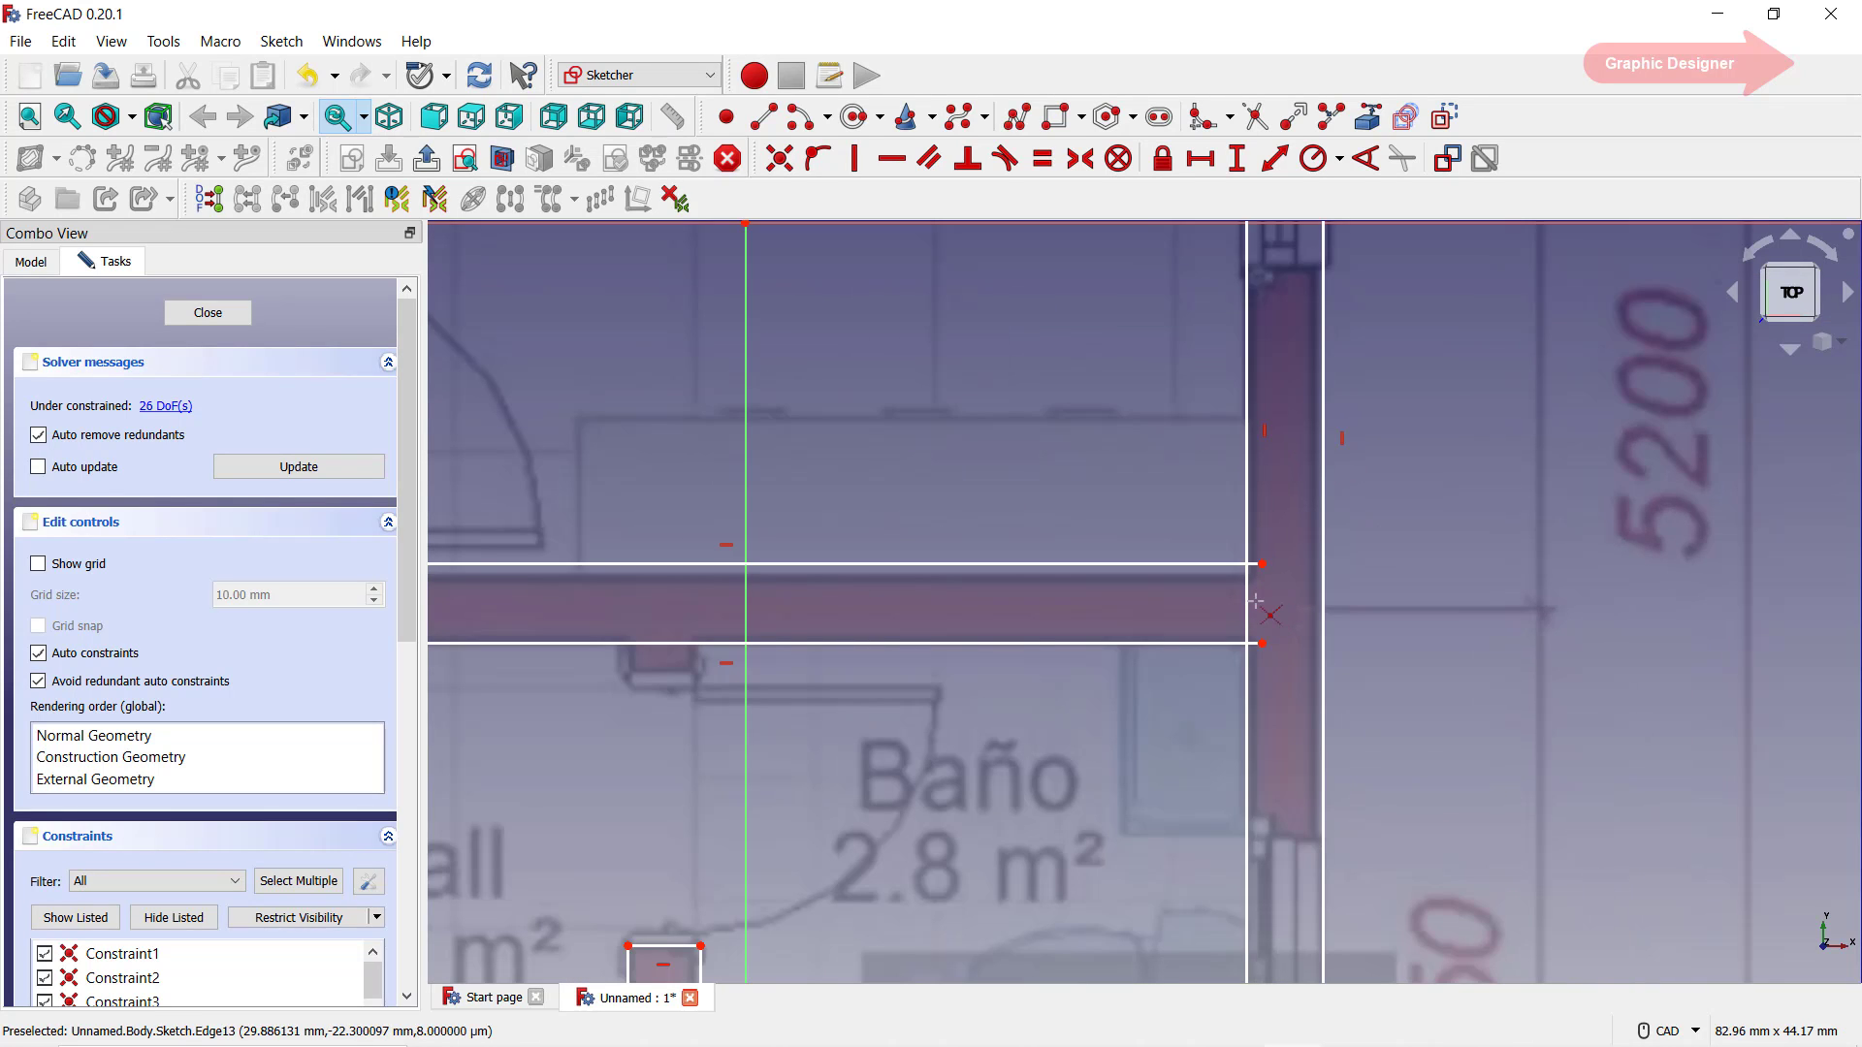
{"action": "left_click", "coordinate": [1255, 563]}
{"action": "left_click", "coordinate": [1255, 643]}
- Trim the wall line and leftover edge at the Hall partition's base
{"action": "scroll", "coordinate": [1255, 682], "scroll_direction": "down", "scroll_amount": 3}
{"action": "mouse_move", "coordinate": [1150, 722]}
{"action": "middle_mouse_down"}
{"action": "mouse_move", "coordinate": [1170, 693]}
{"action": "mouse_move", "coordinate": [1169, 286]}
{"action": "middle_mouse_up"}
{"action": "scroll", "coordinate": [1053, 577], "scroll_direction": "up", "scroll_amount": 1}
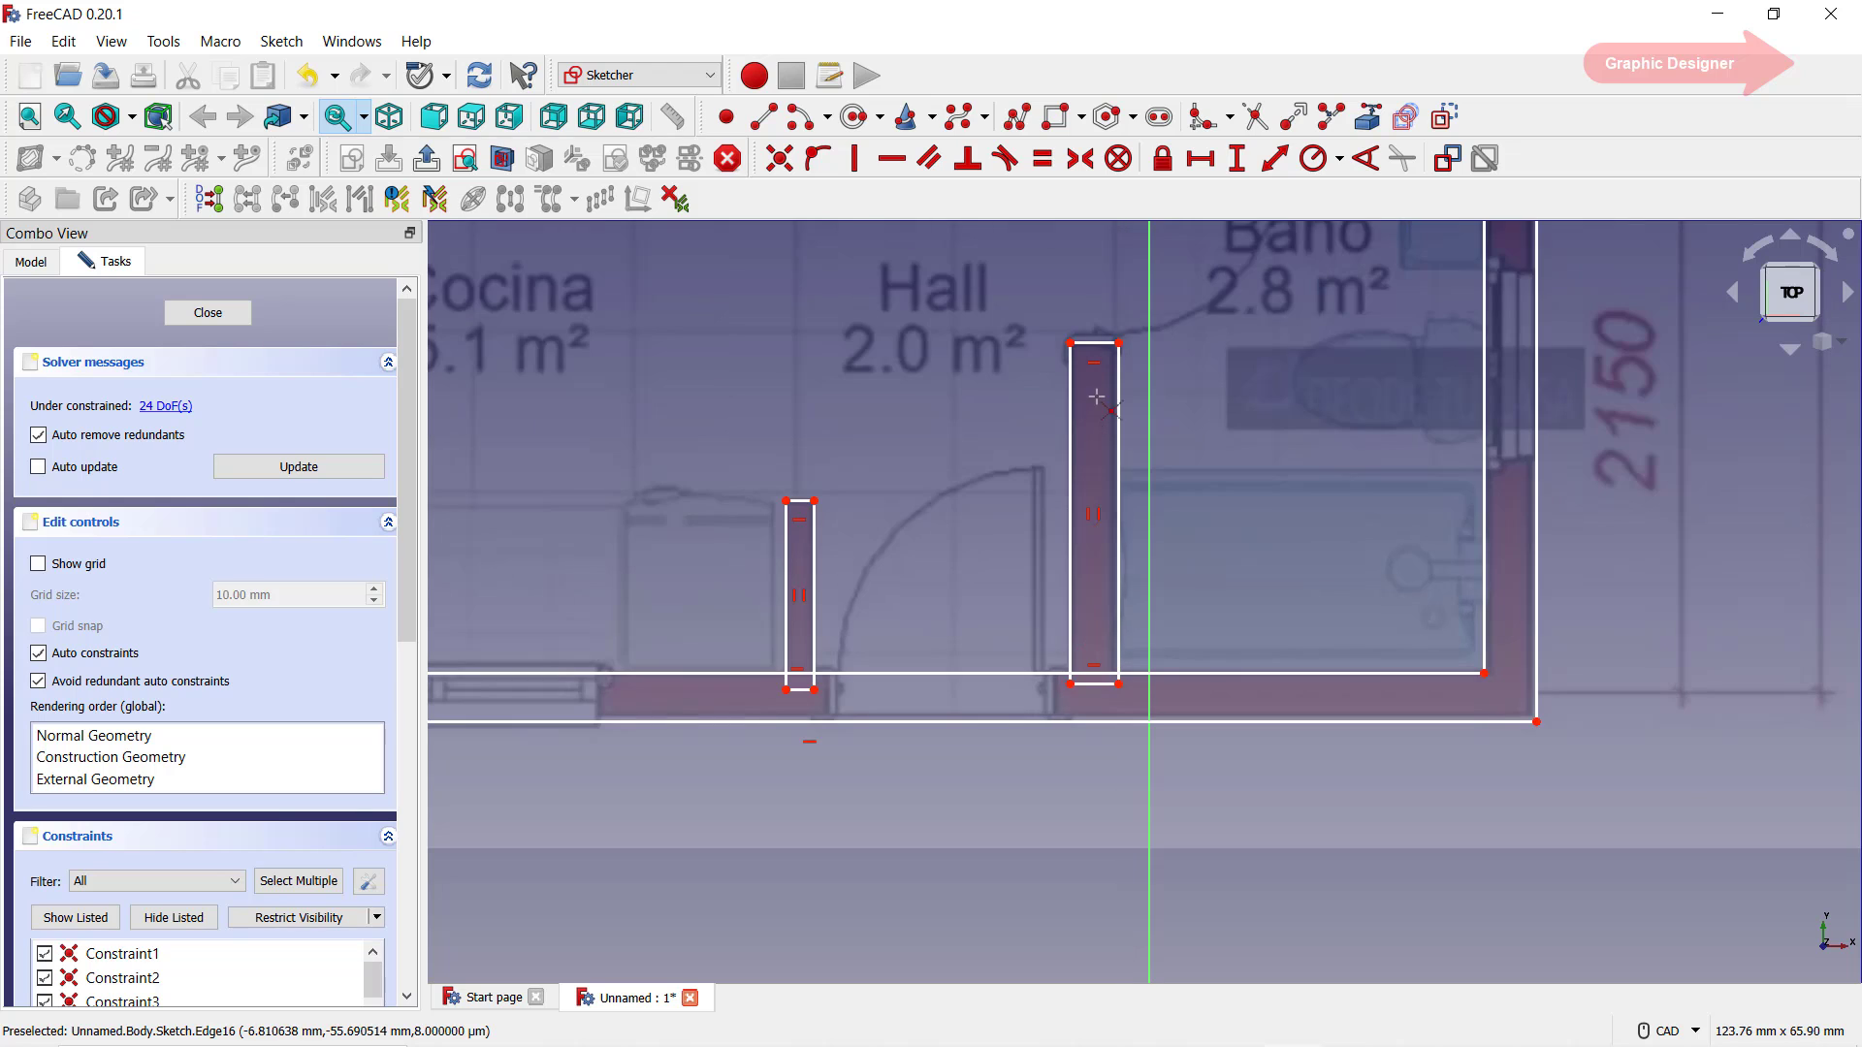
{"action": "left_click", "coordinate": [1096, 671]}
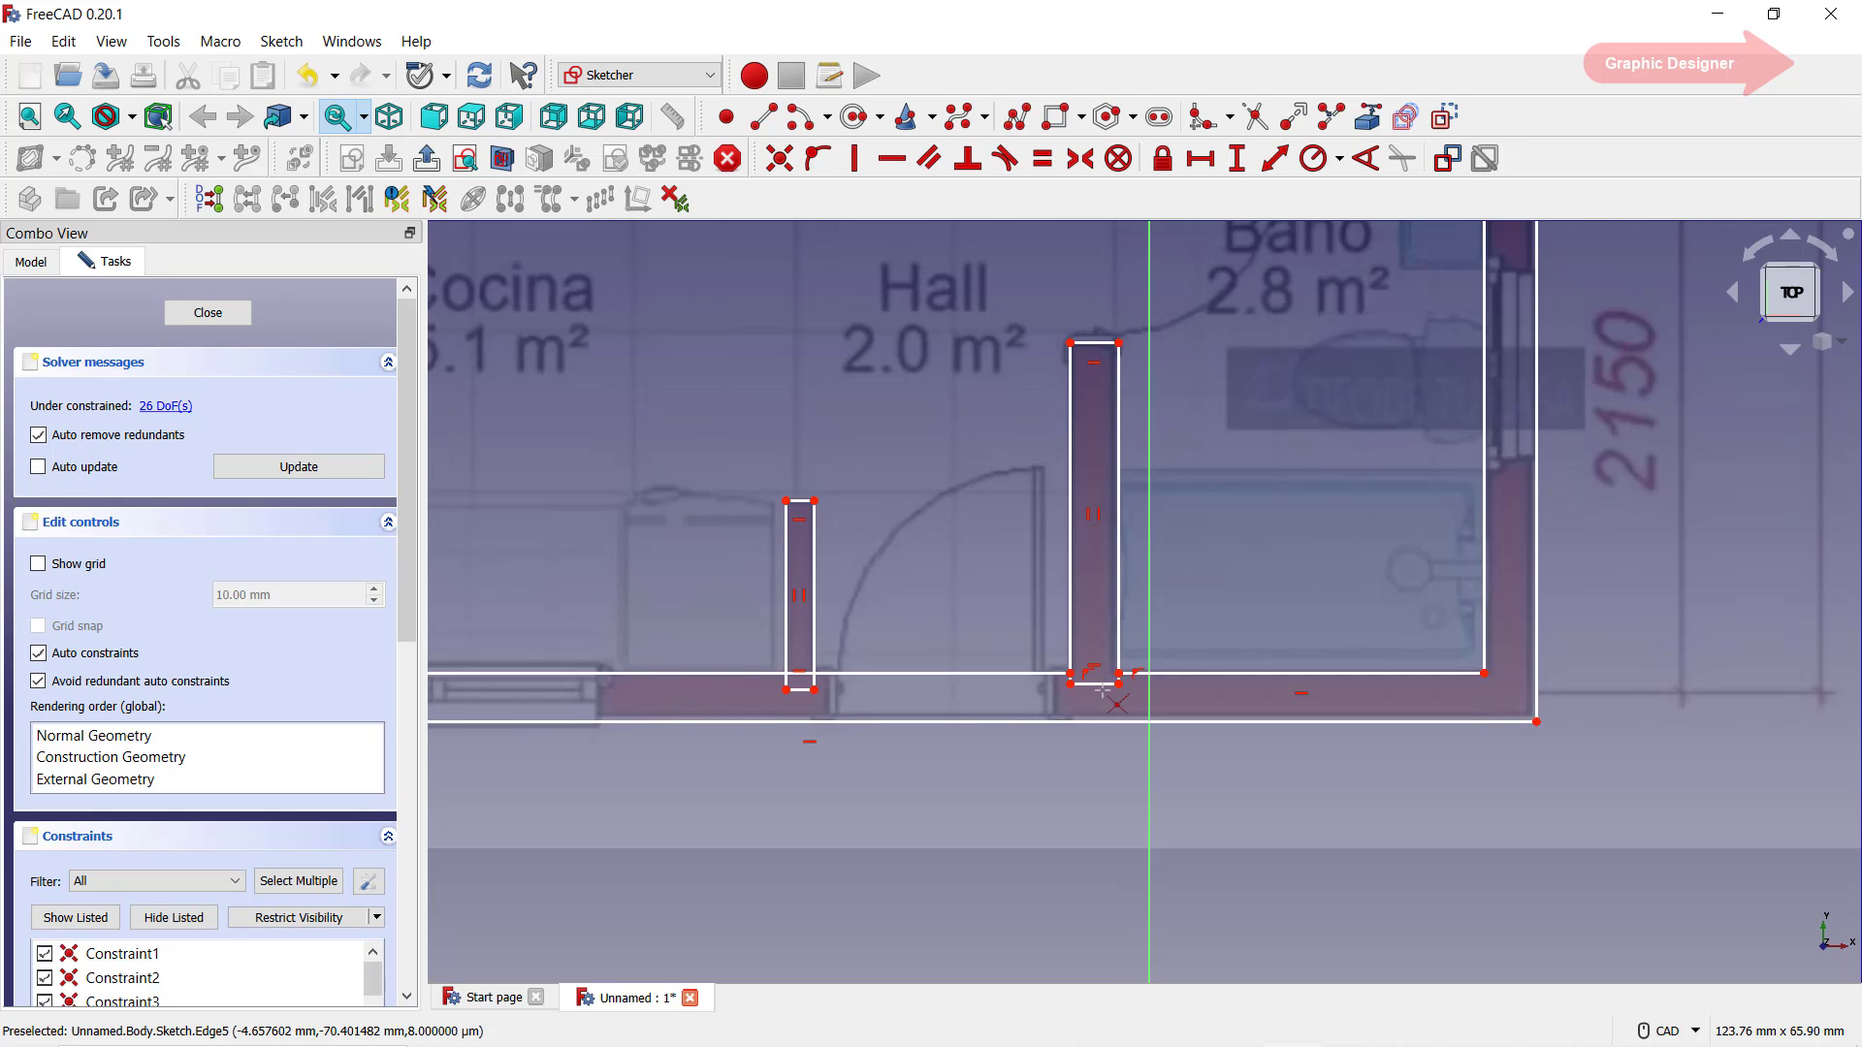
{"action": "scroll", "coordinate": [1103, 672], "scroll_direction": "up", "scroll_amount": 2}
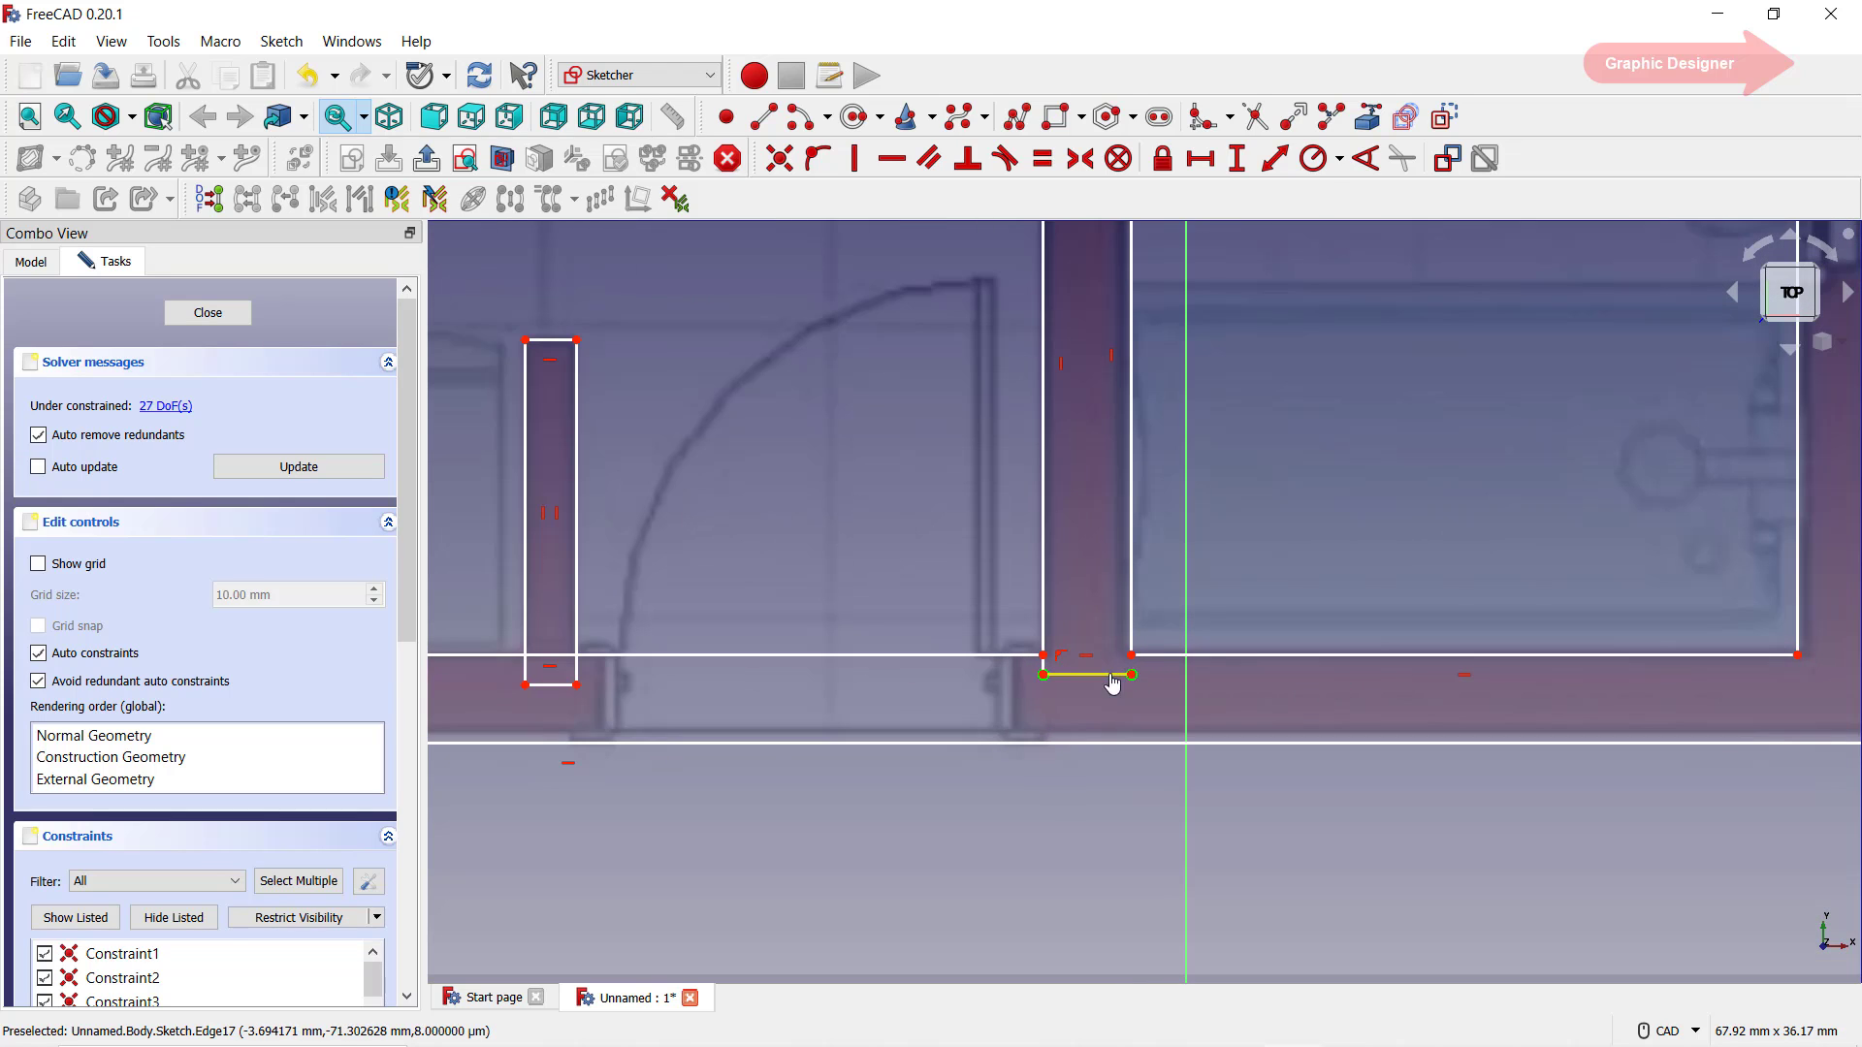
{"action": "left_click", "coordinate": [1112, 685]}
- Trim the extra lines inside the left door jamb and the stubs below it
{"action": "scroll", "coordinate": [1134, 660], "scroll_direction": "down", "scroll_amount": 6}
{"action": "scroll", "coordinate": [1147, 632], "scroll_direction": "up", "scroll_amount": 1}
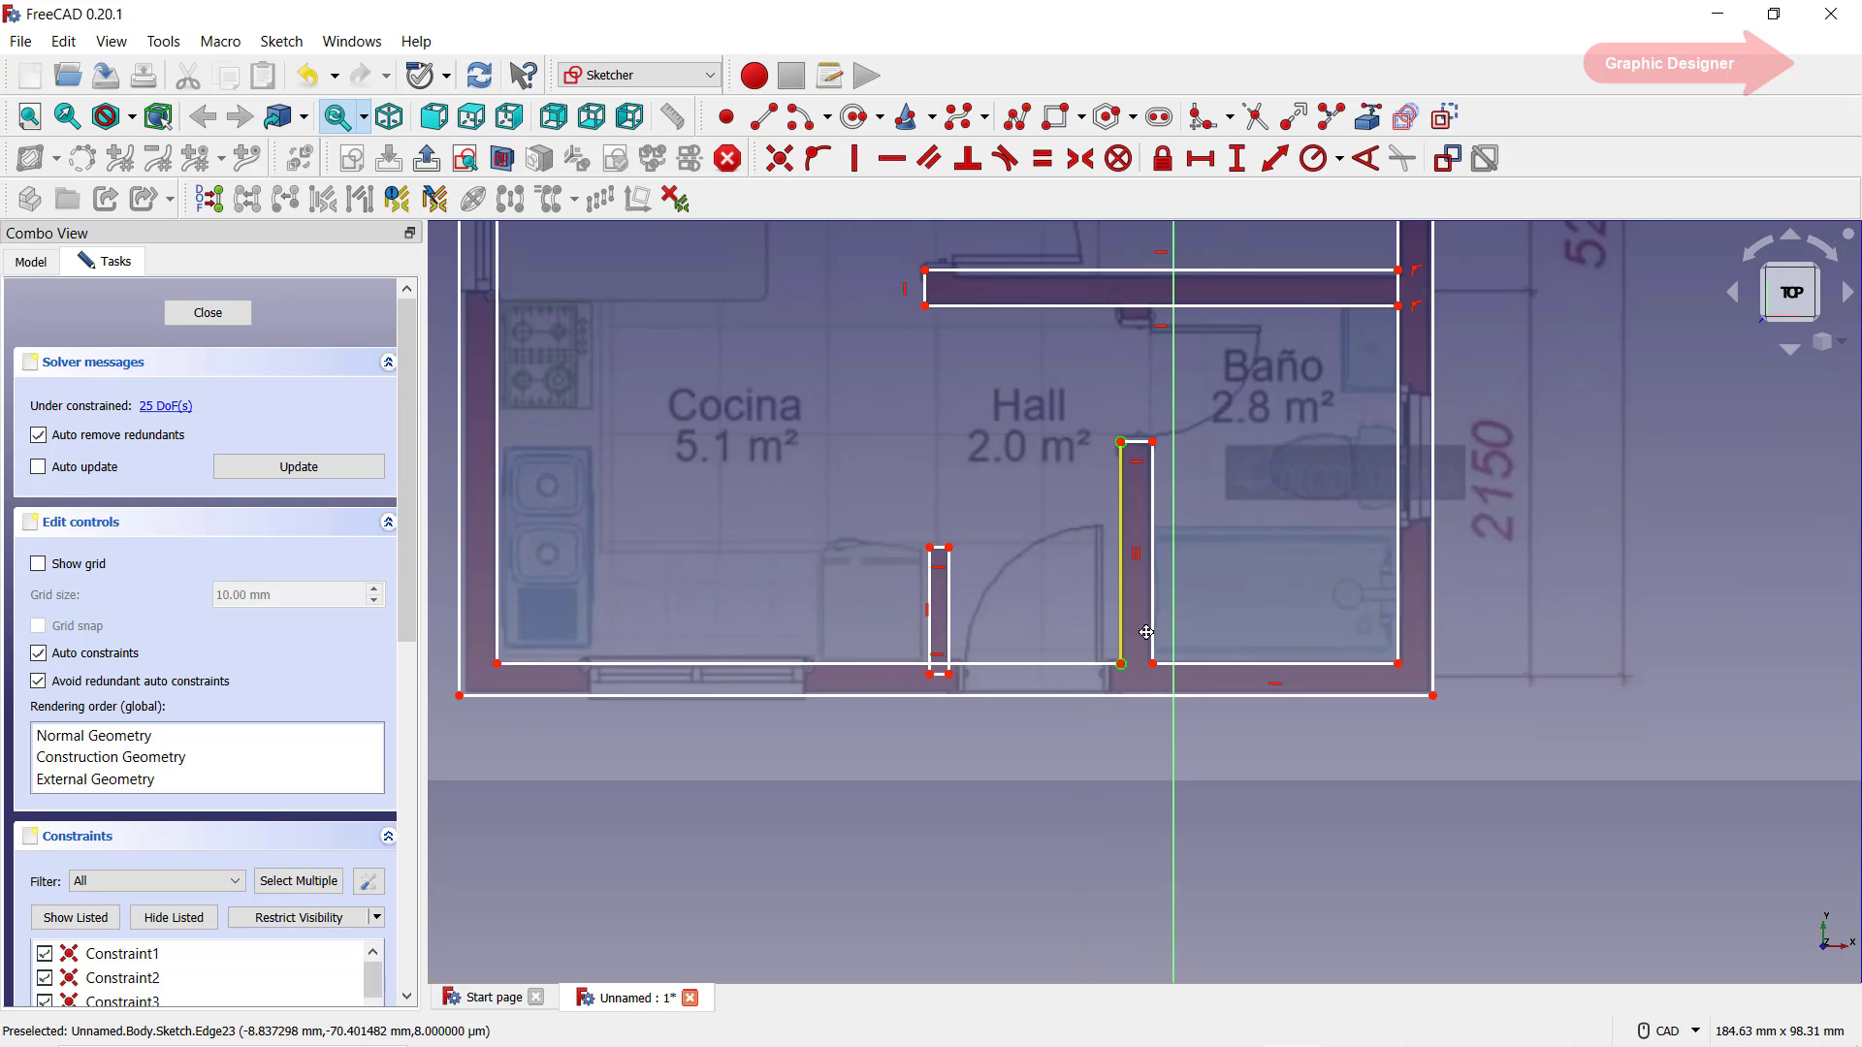
{"action": "scroll", "coordinate": [904, 639], "scroll_direction": "up", "scroll_amount": 3}
{"action": "left_click", "coordinate": [982, 698]}
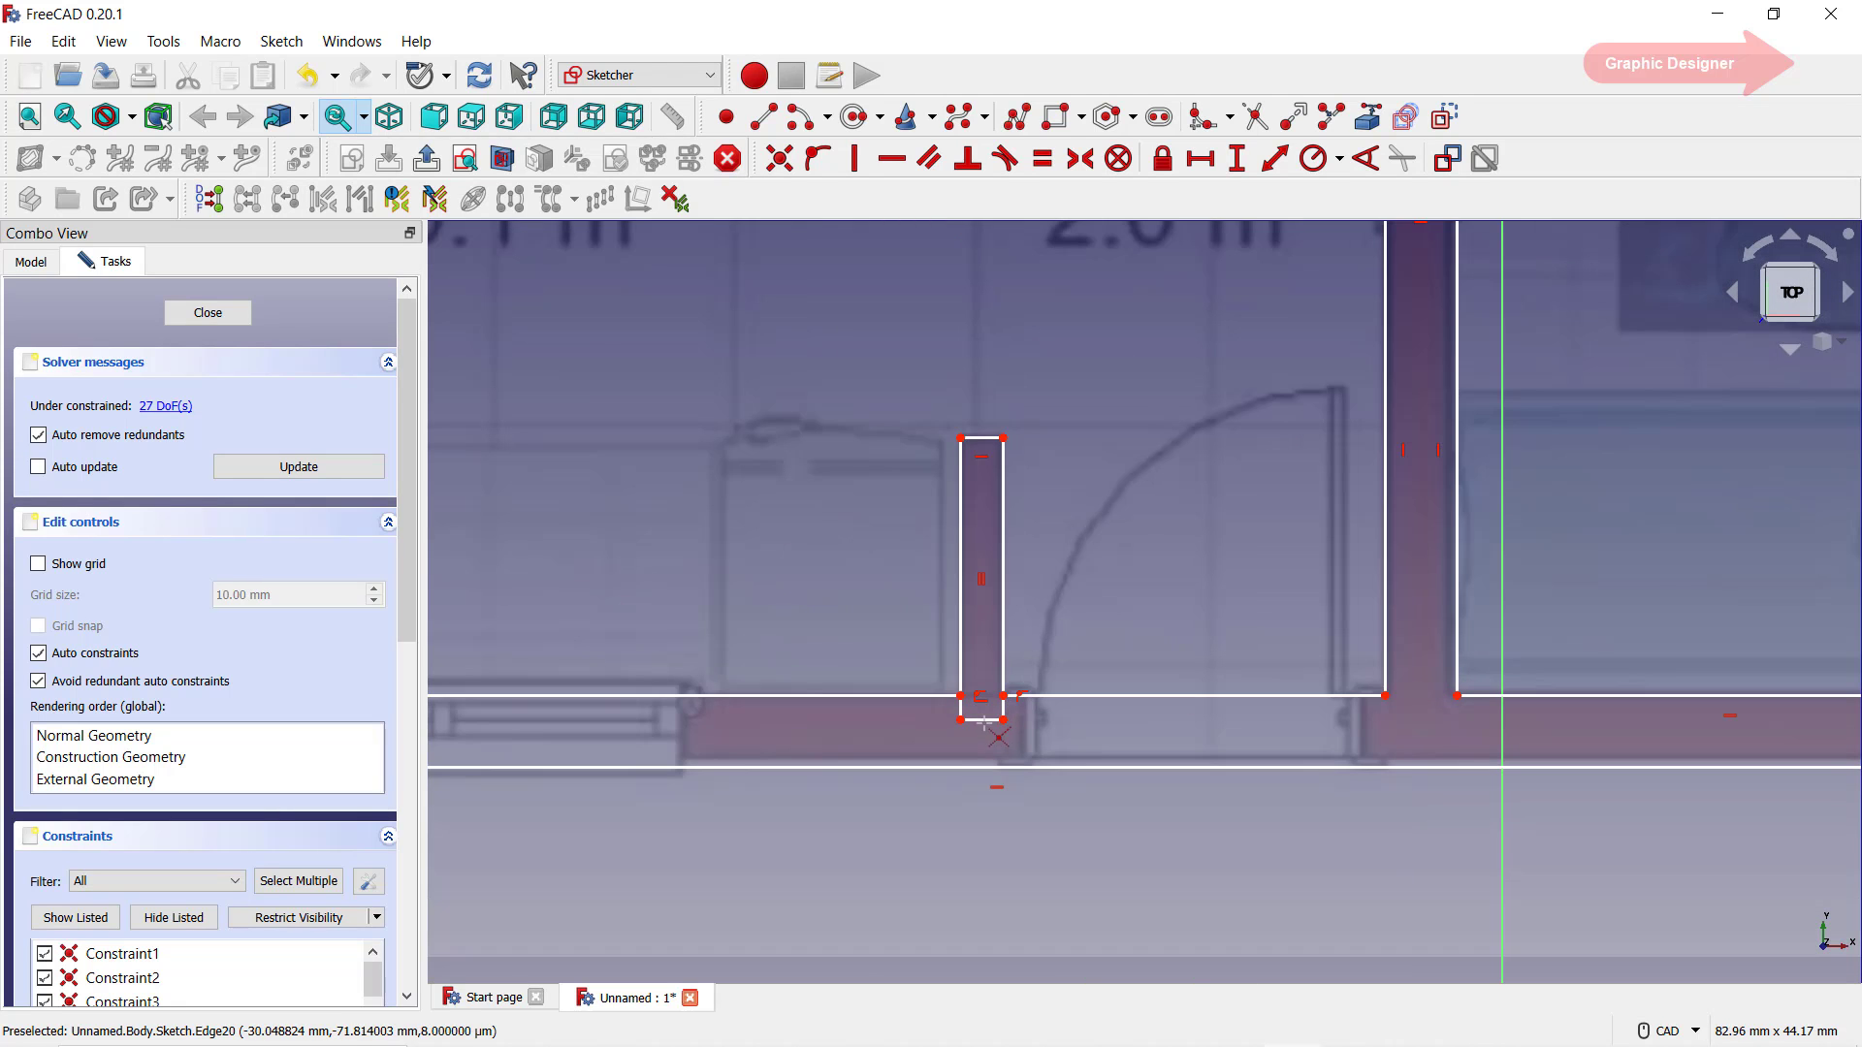
{"action": "left_click", "coordinate": [994, 726]}
{"action": "scroll", "coordinate": [1106, 576], "scroll_direction": "down", "scroll_amount": 5}
{"action": "scroll", "coordinate": [1053, 621], "scroll_direction": "up", "scroll_amount": 5}
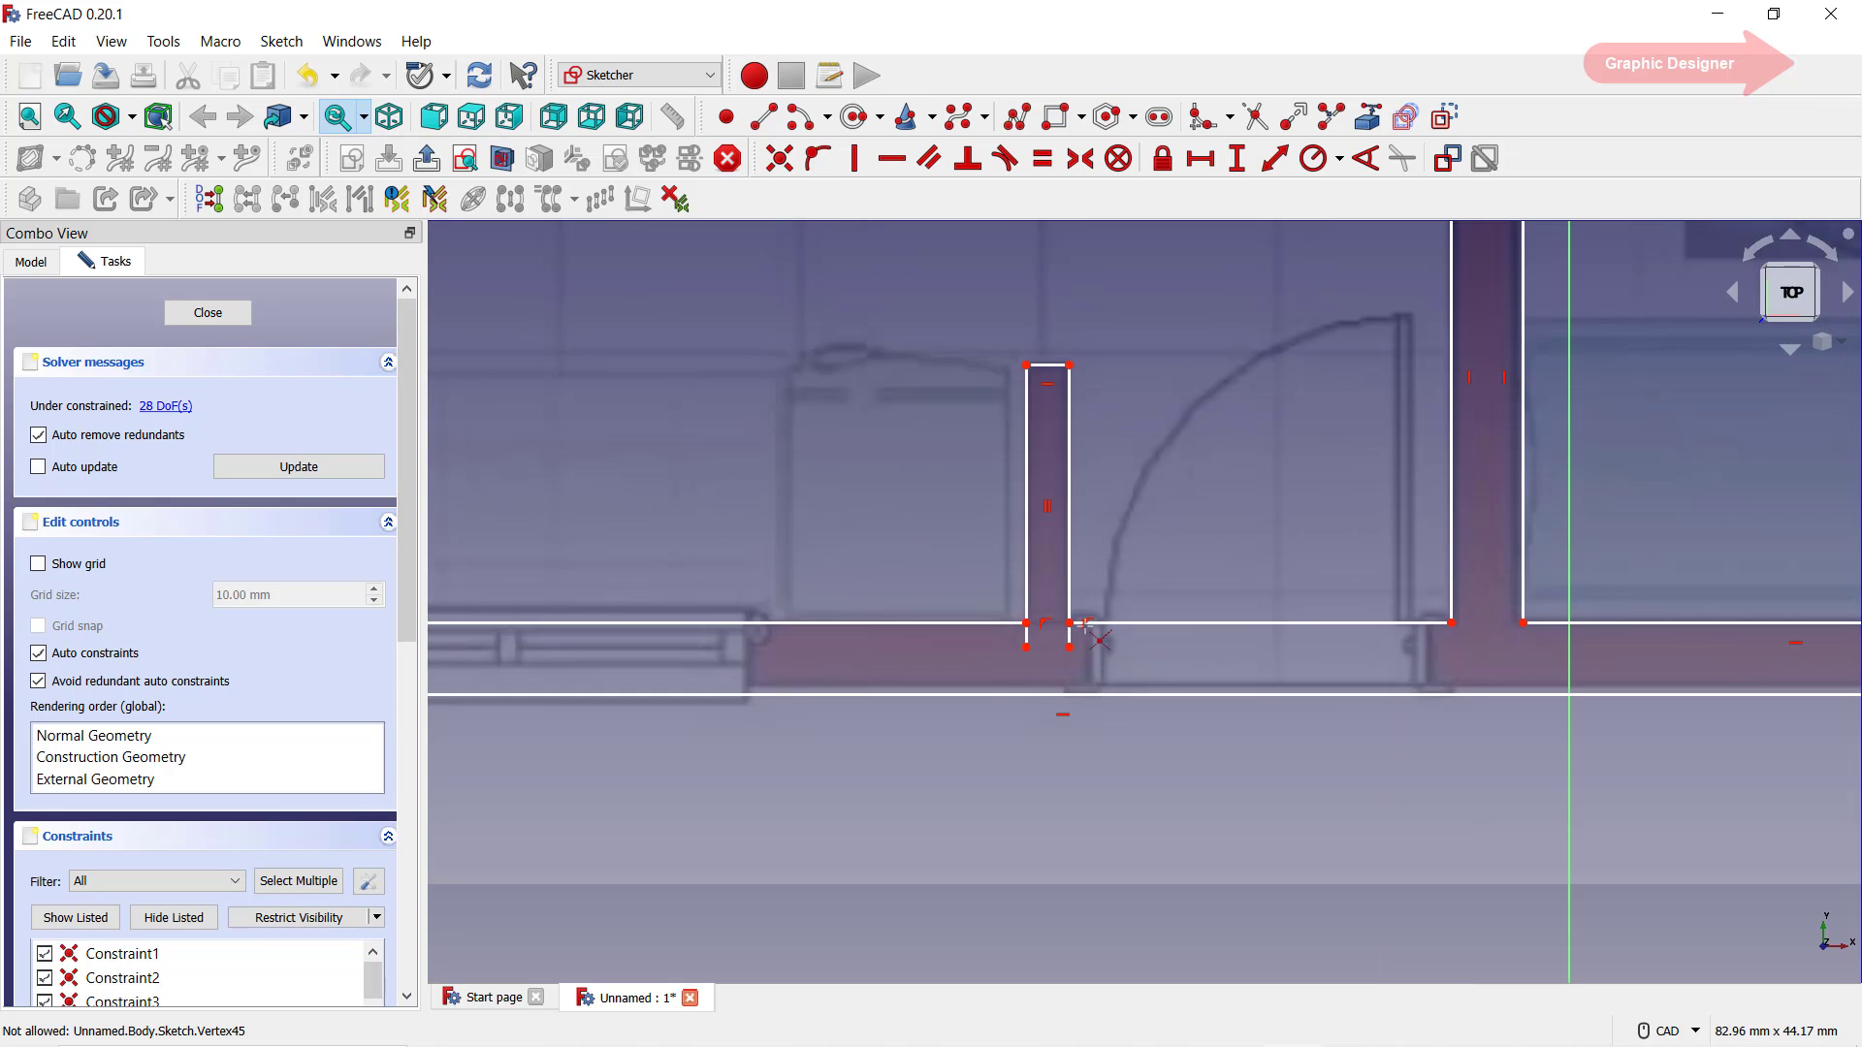
{"action": "left_click", "coordinate": [1070, 636]}
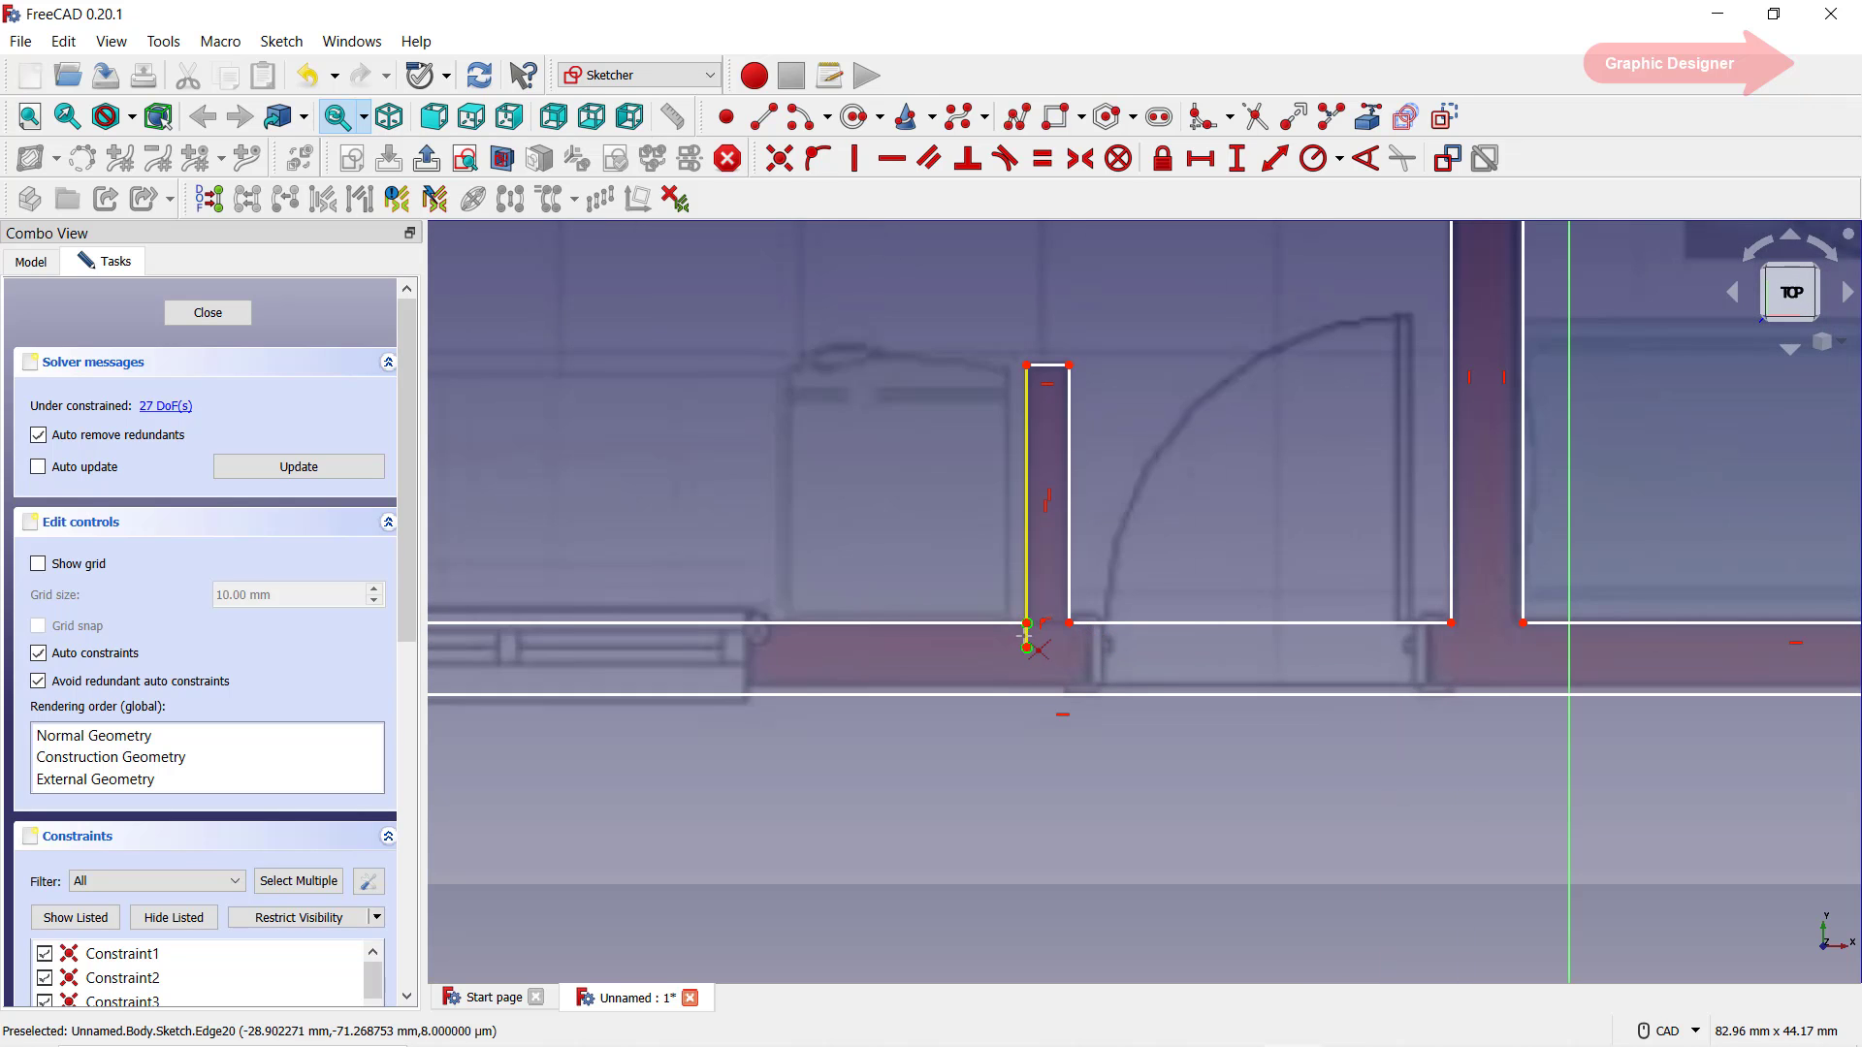
- Trim the wall line where the Baño wall meets the right wall
{"action": "scroll", "coordinate": [1096, 647], "scroll_direction": "down", "scroll_amount": 2}
{"action": "scroll", "coordinate": [1095, 647], "scroll_direction": "down", "scroll_amount": 2}
{"action": "scroll", "coordinate": [1194, 614], "scroll_direction": "down", "scroll_amount": 2}
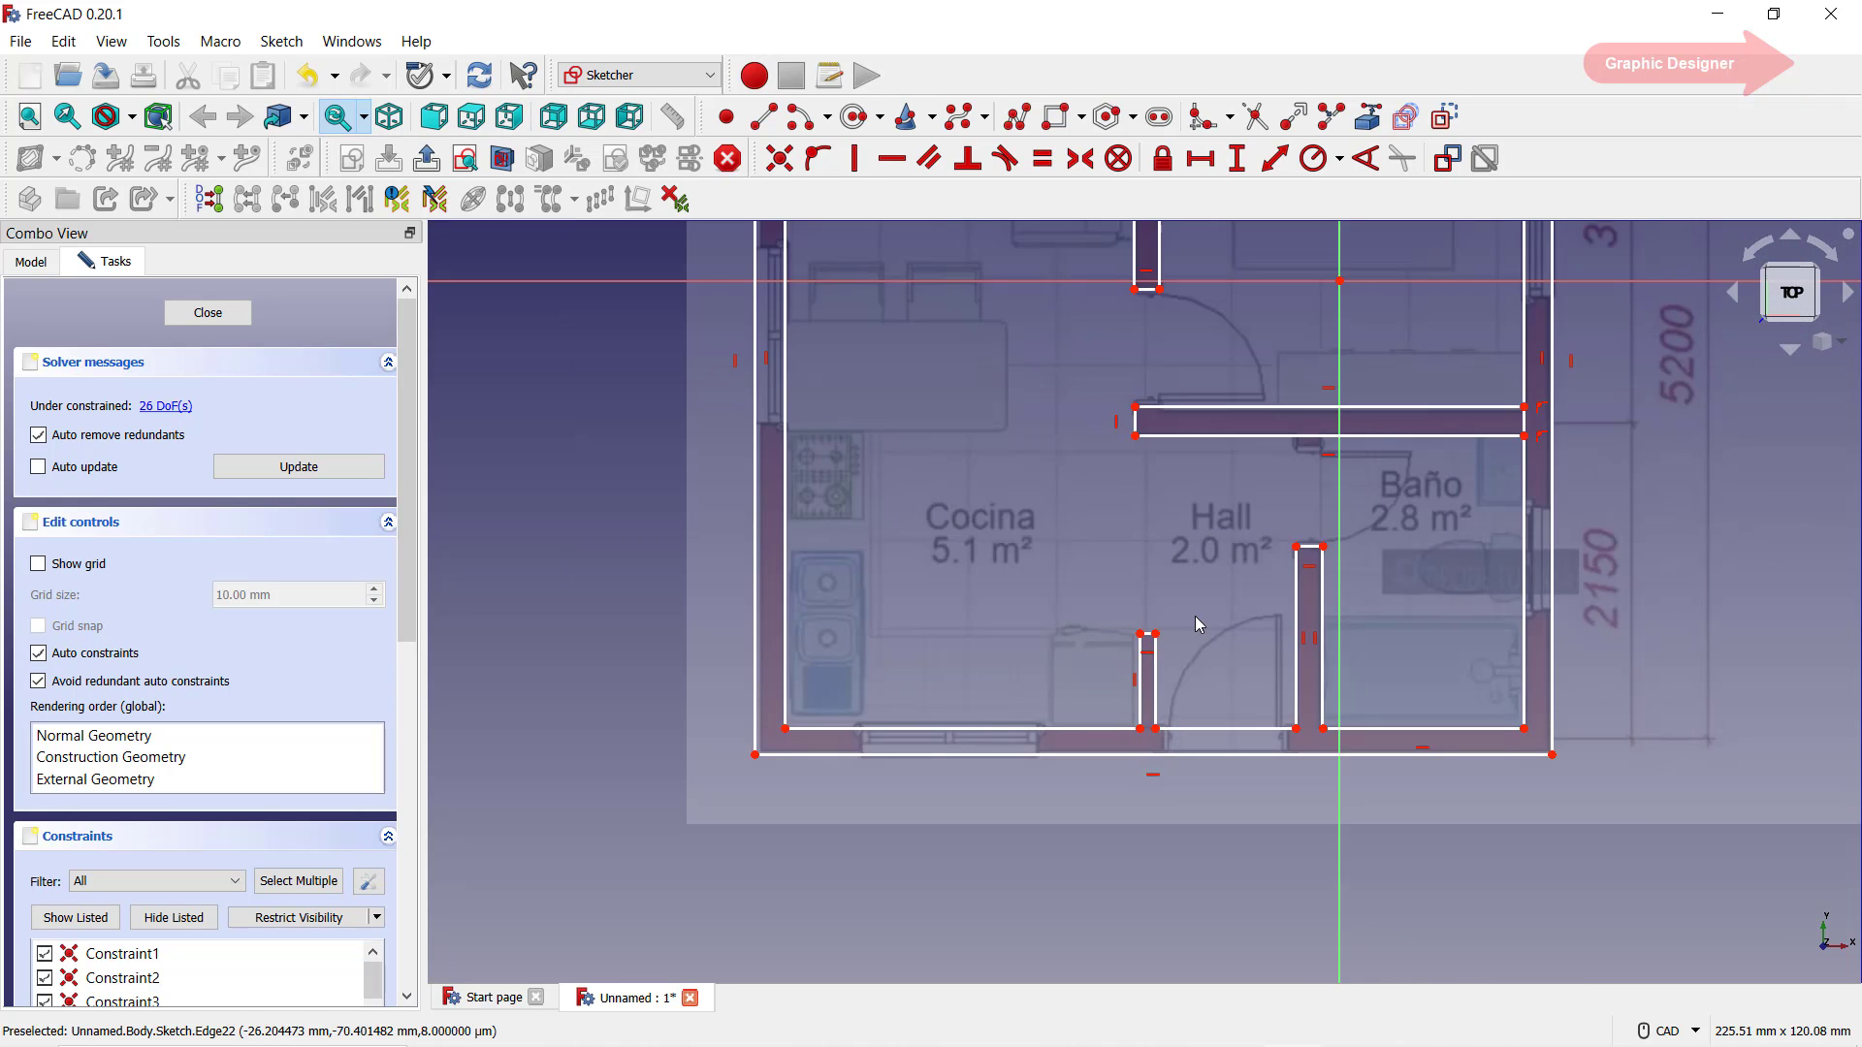
{"action": "scroll", "coordinate": [1195, 615], "scroll_direction": "down", "scroll_amount": 2}
{"action": "scroll", "coordinate": [1333, 629], "scroll_direction": "down", "scroll_amount": 1}
{"action": "scroll", "coordinate": [1445, 581], "scroll_direction": "up", "scroll_amount": 3}
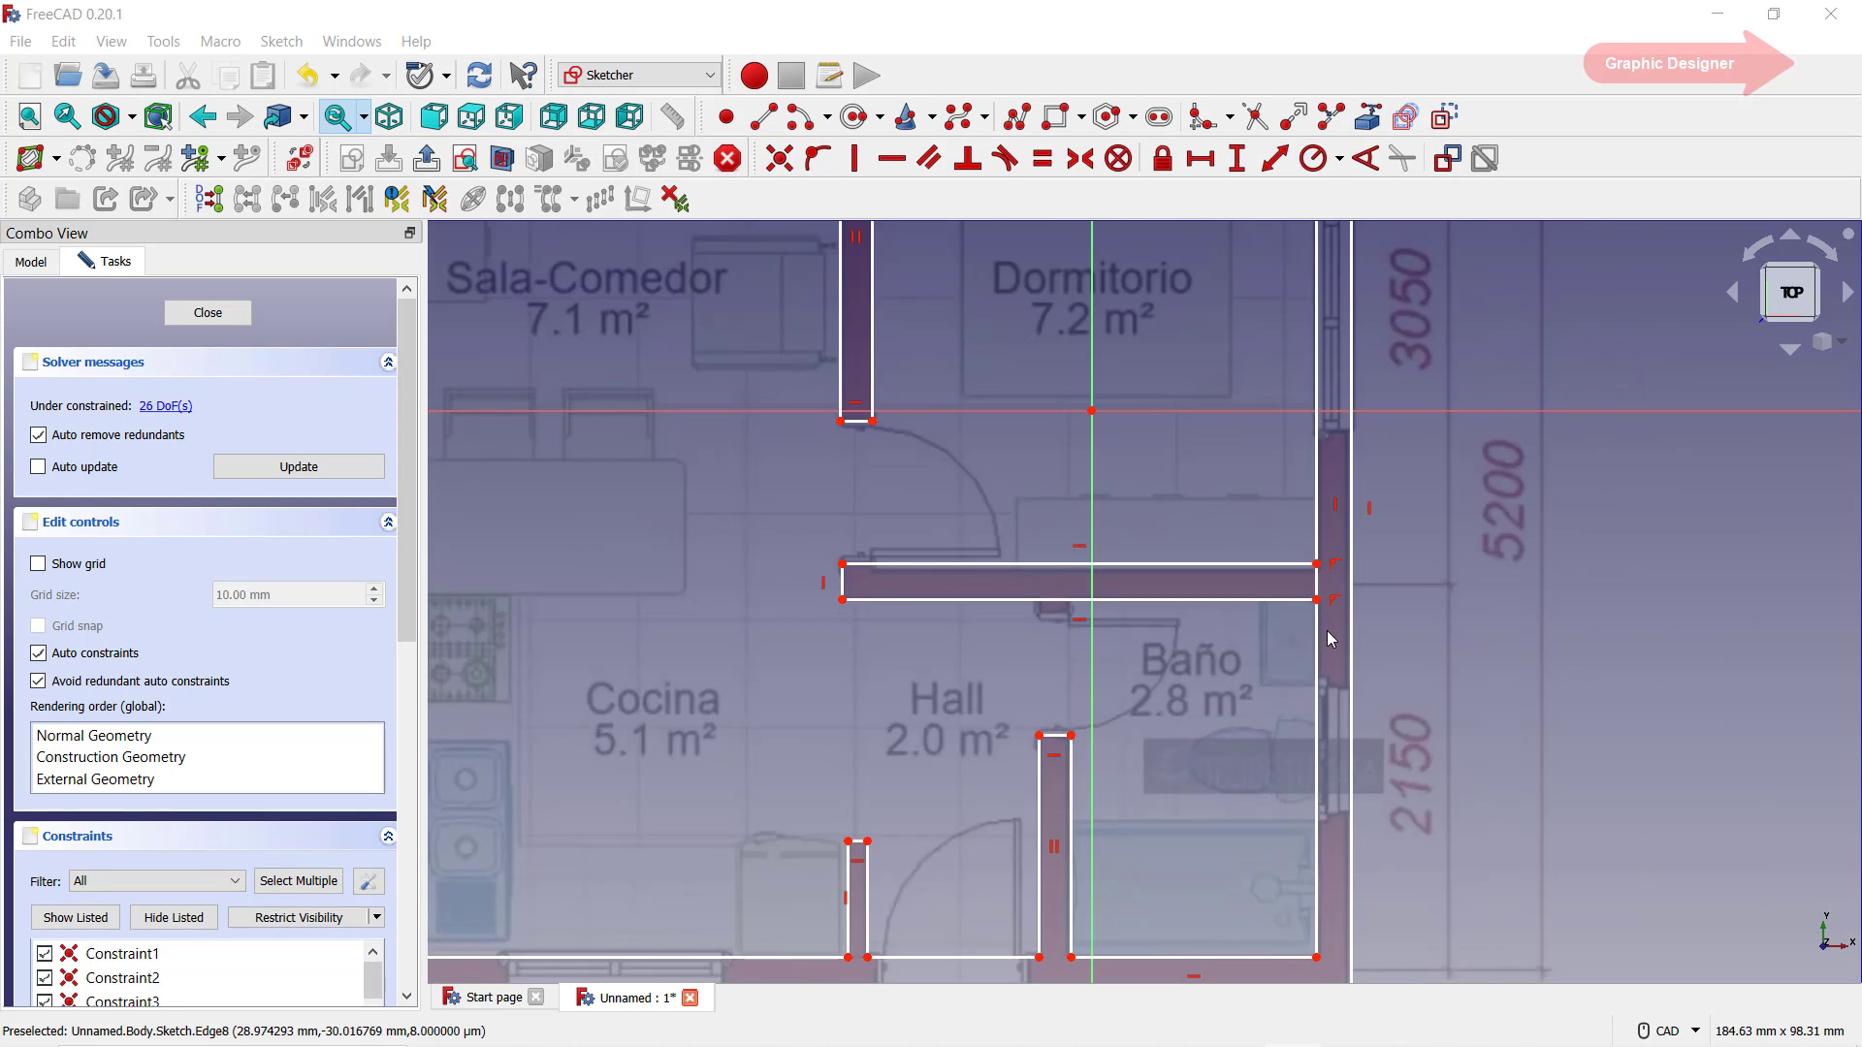
{"action": "scroll", "coordinate": [1445, 582], "scroll_direction": "up", "scroll_amount": 3}
{"action": "scroll", "coordinate": [1445, 582], "scroll_direction": "up", "scroll_amount": 3}
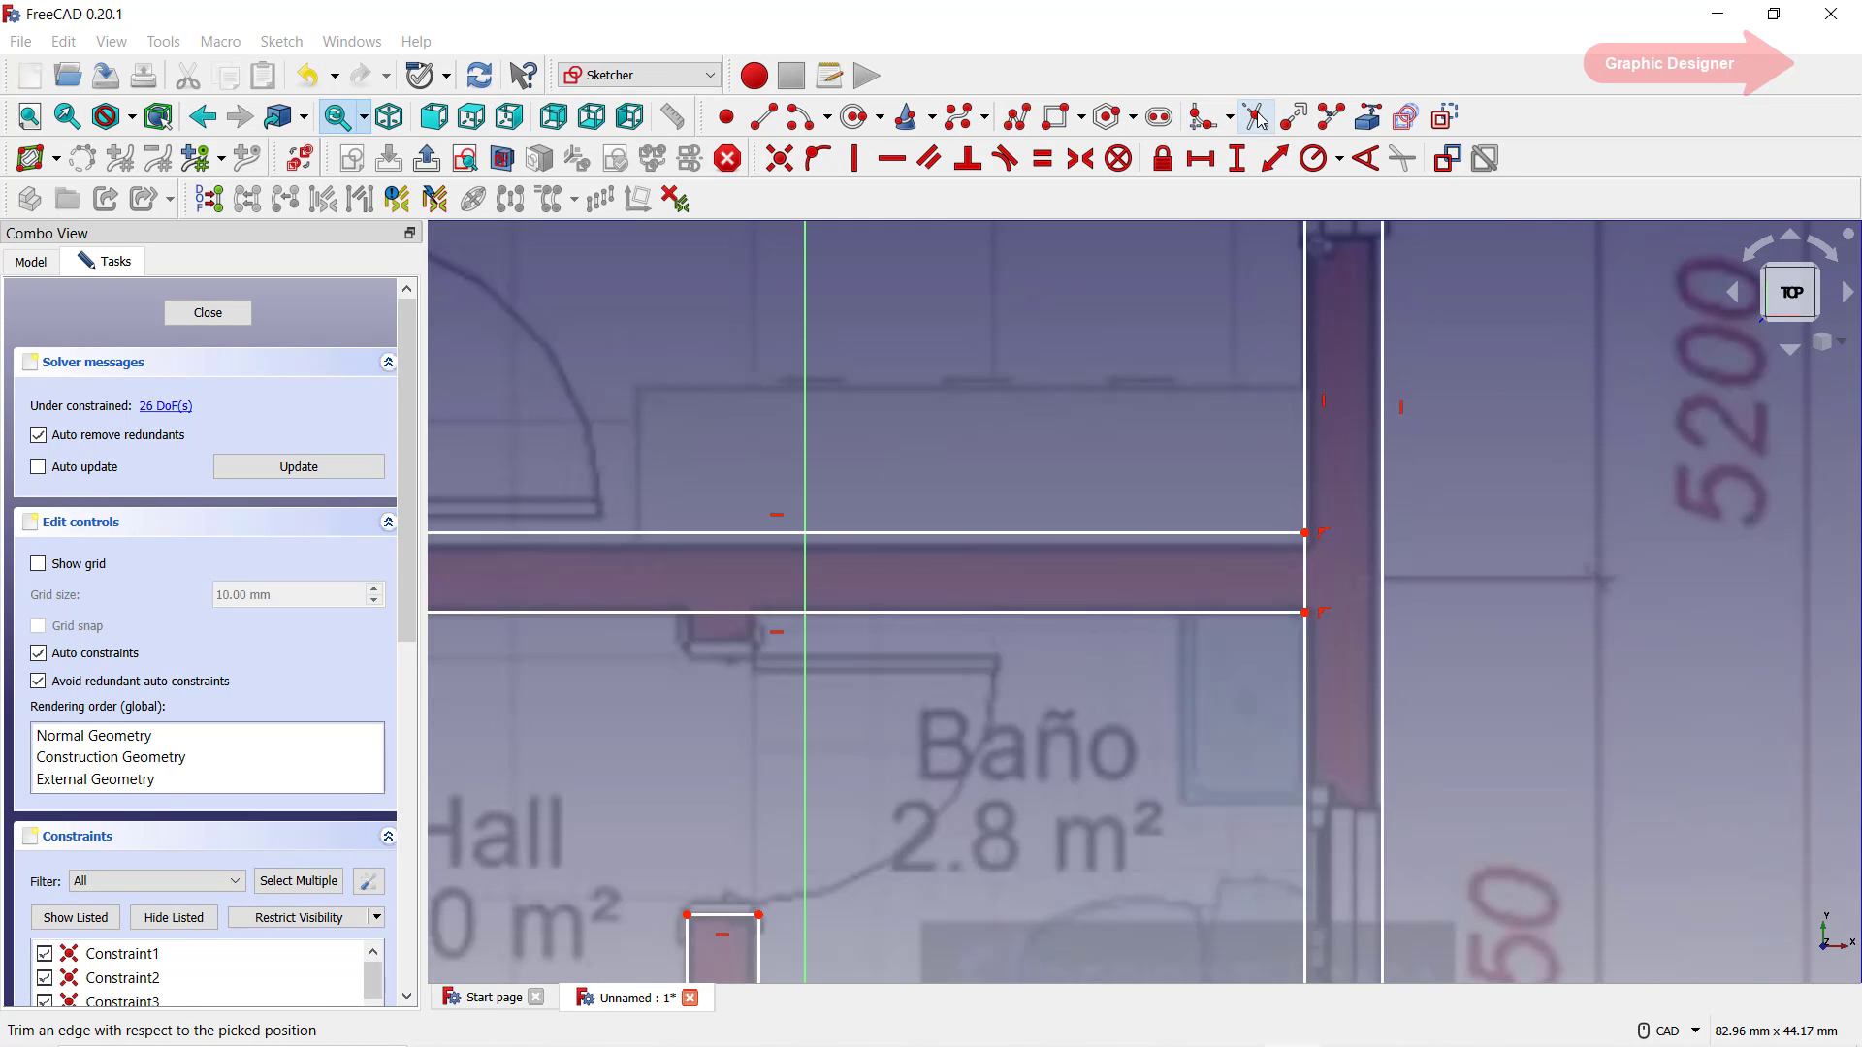
{"action": "left_click", "coordinate": [1302, 572]}
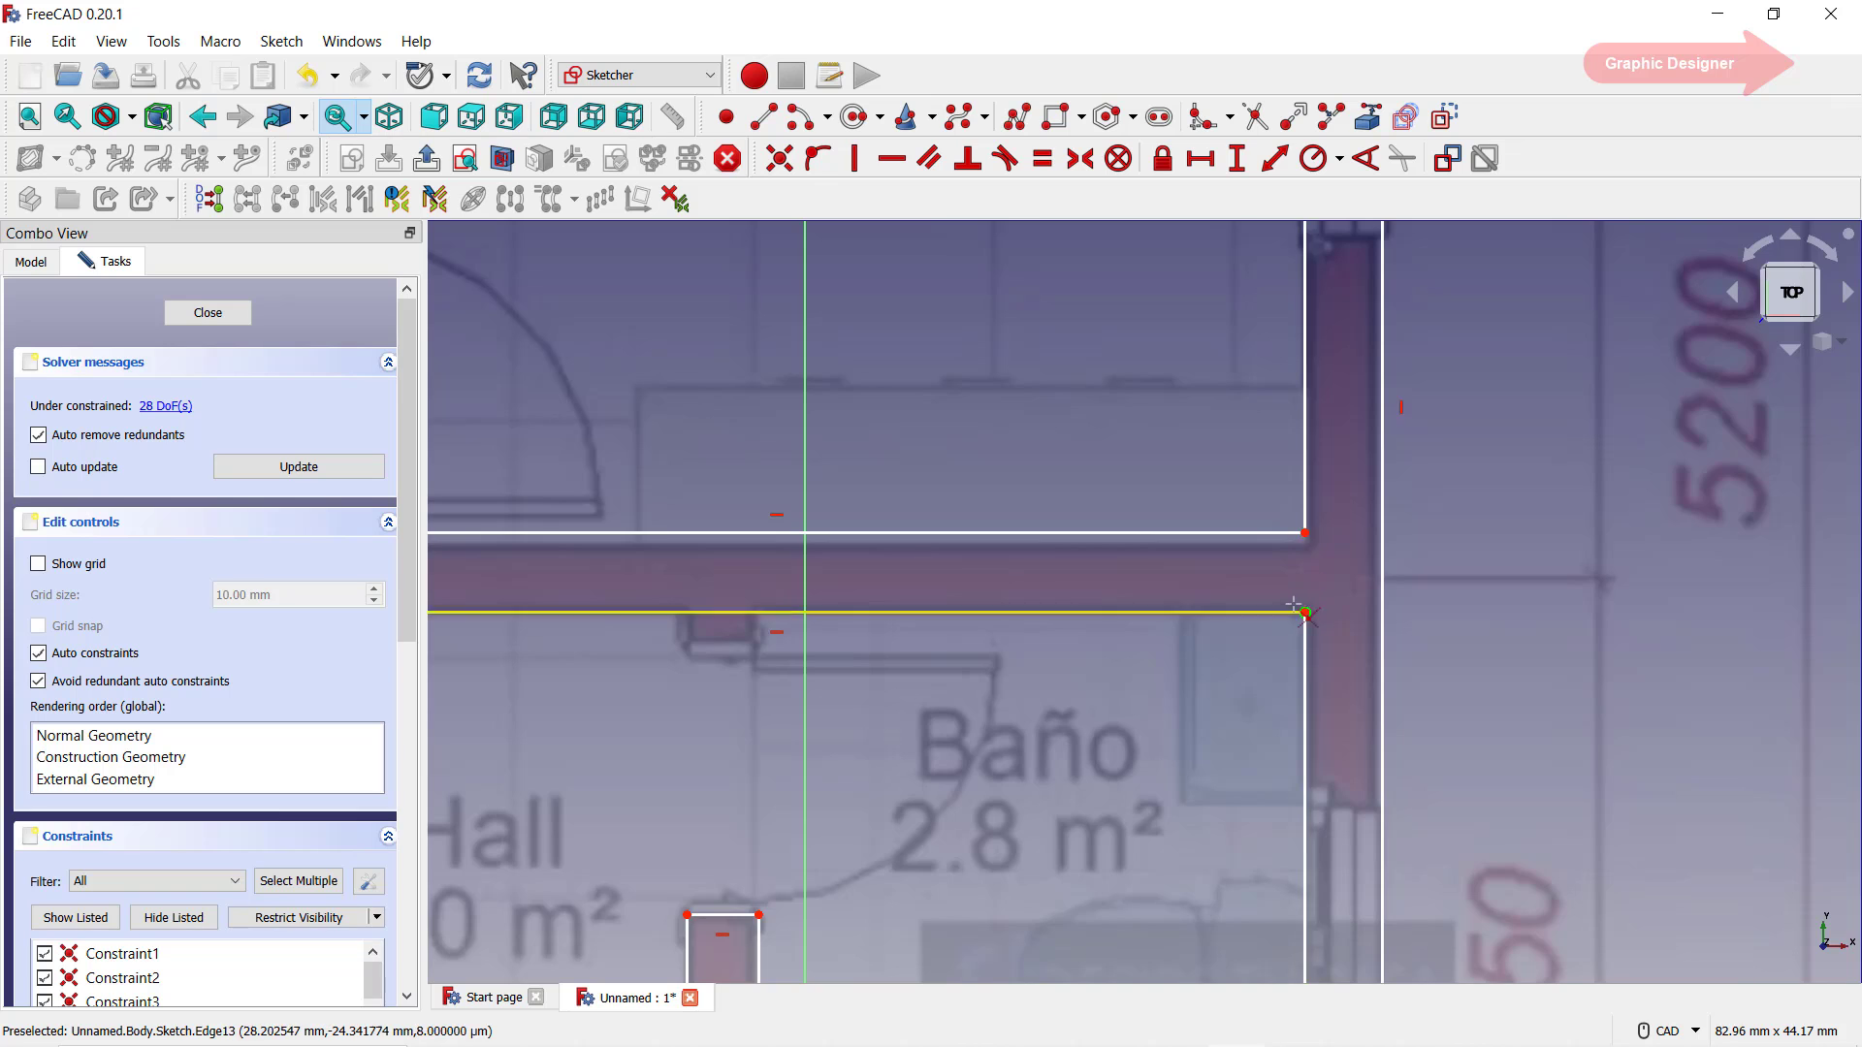
{"action": "scroll", "coordinate": [1280, 701], "scroll_direction": "down", "scroll_amount": 5}
{"action": "scroll", "coordinate": [1281, 700], "scroll_direction": "down", "scroll_amount": 2}
{"action": "scroll", "coordinate": [1280, 700], "scroll_direction": "up", "scroll_amount": 1}
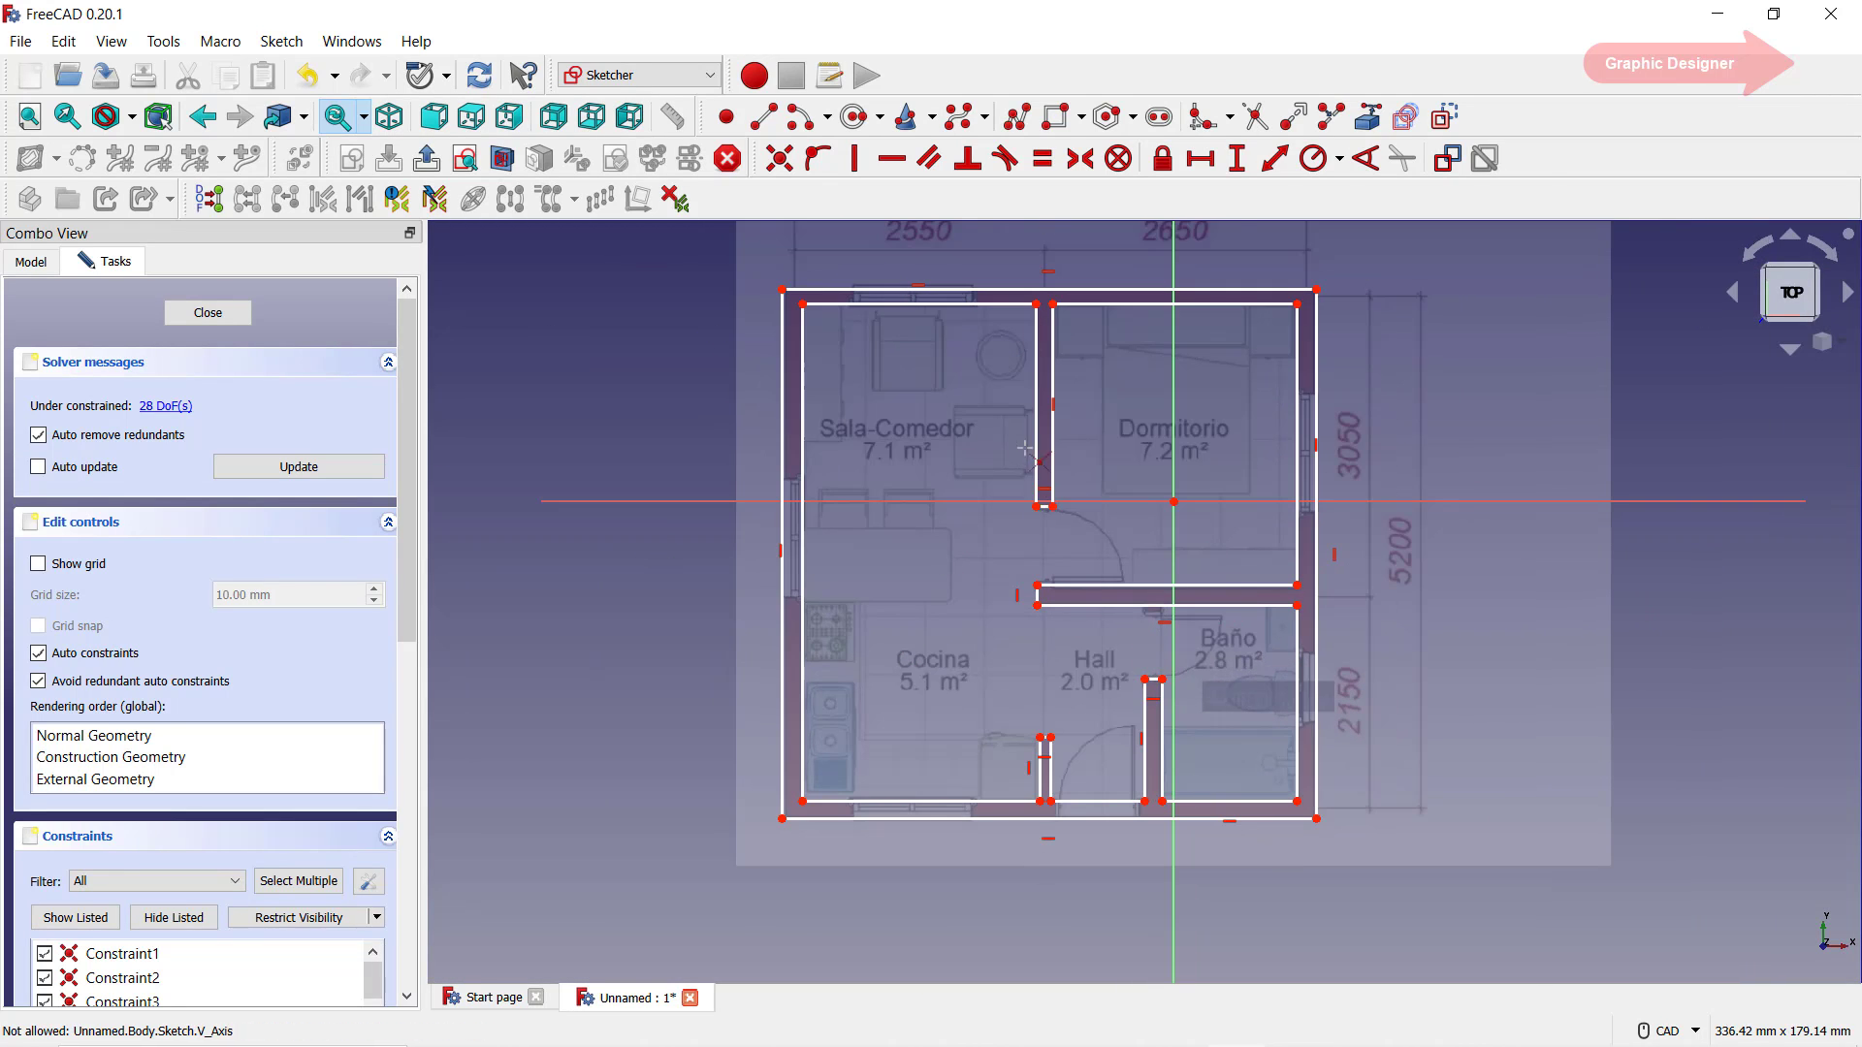
- Close the wall sketch and show the sketch-based features in the Tasks panel
{"action": "left_click", "coordinate": [208, 314]}
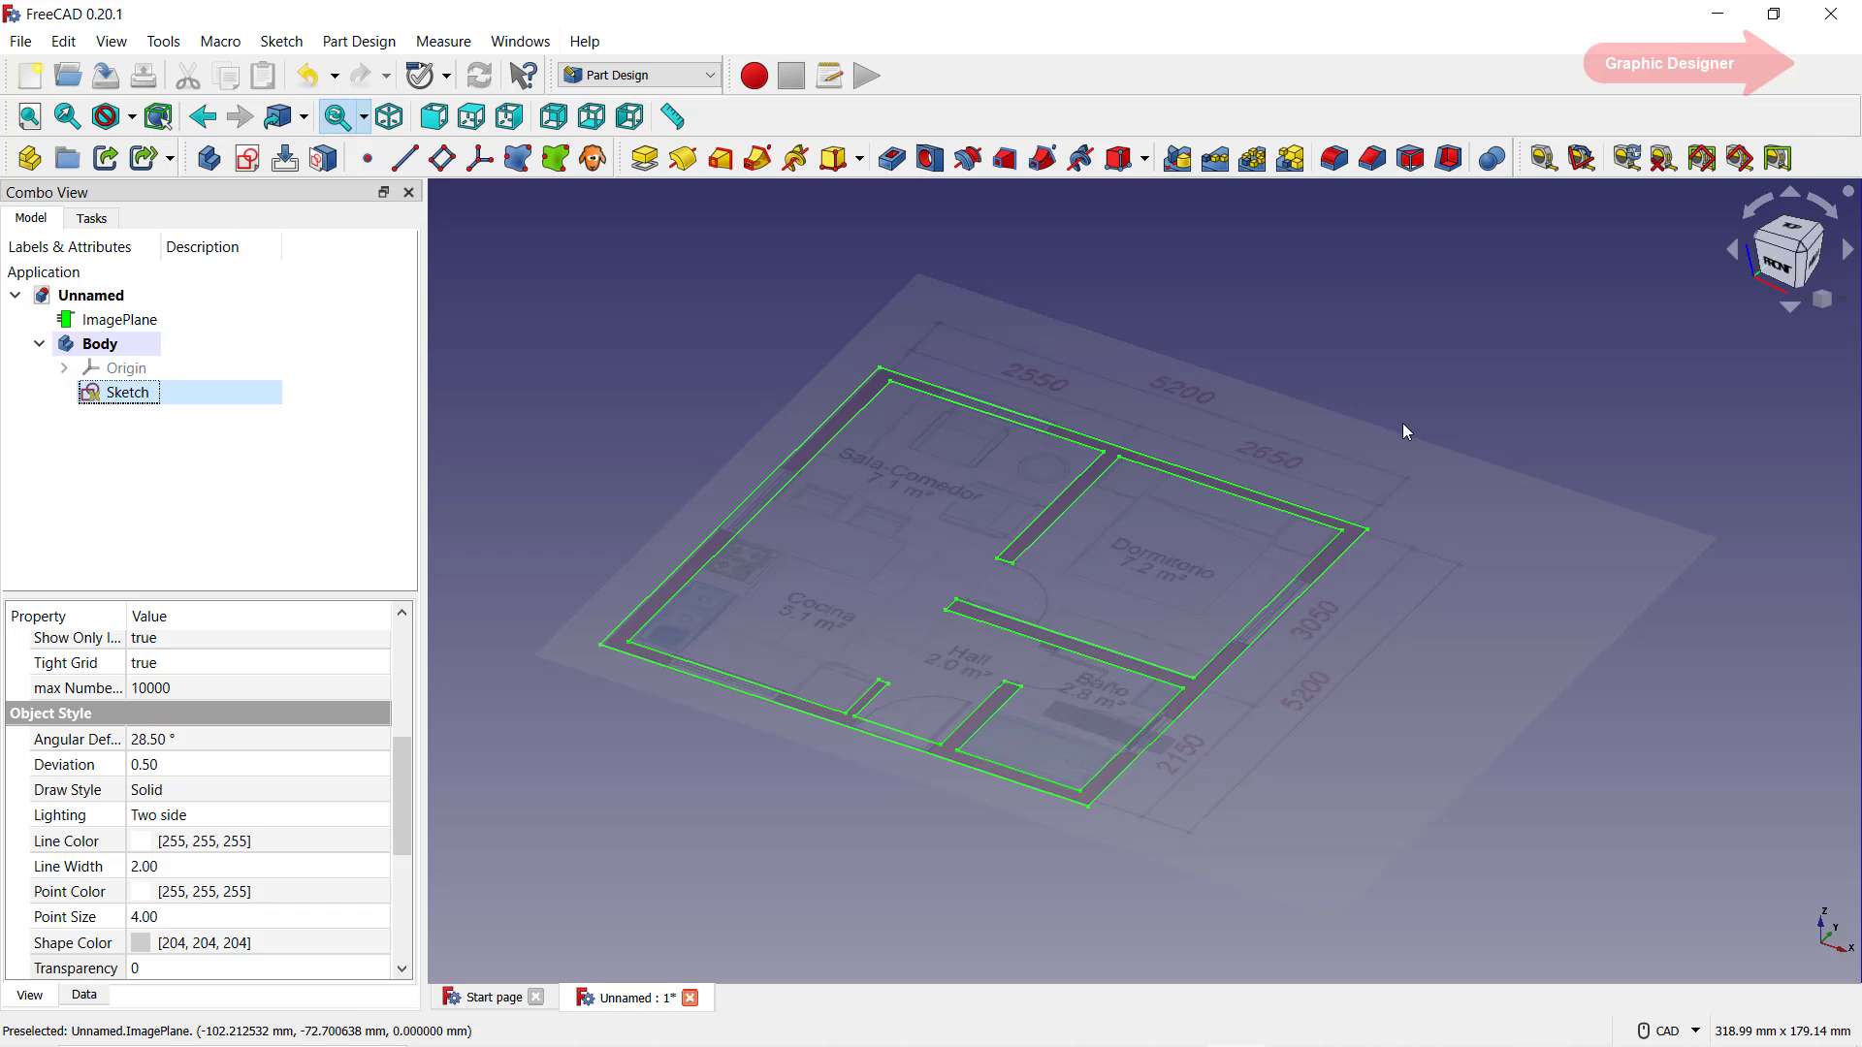
{"action": "left_click", "coordinate": [92, 219]}
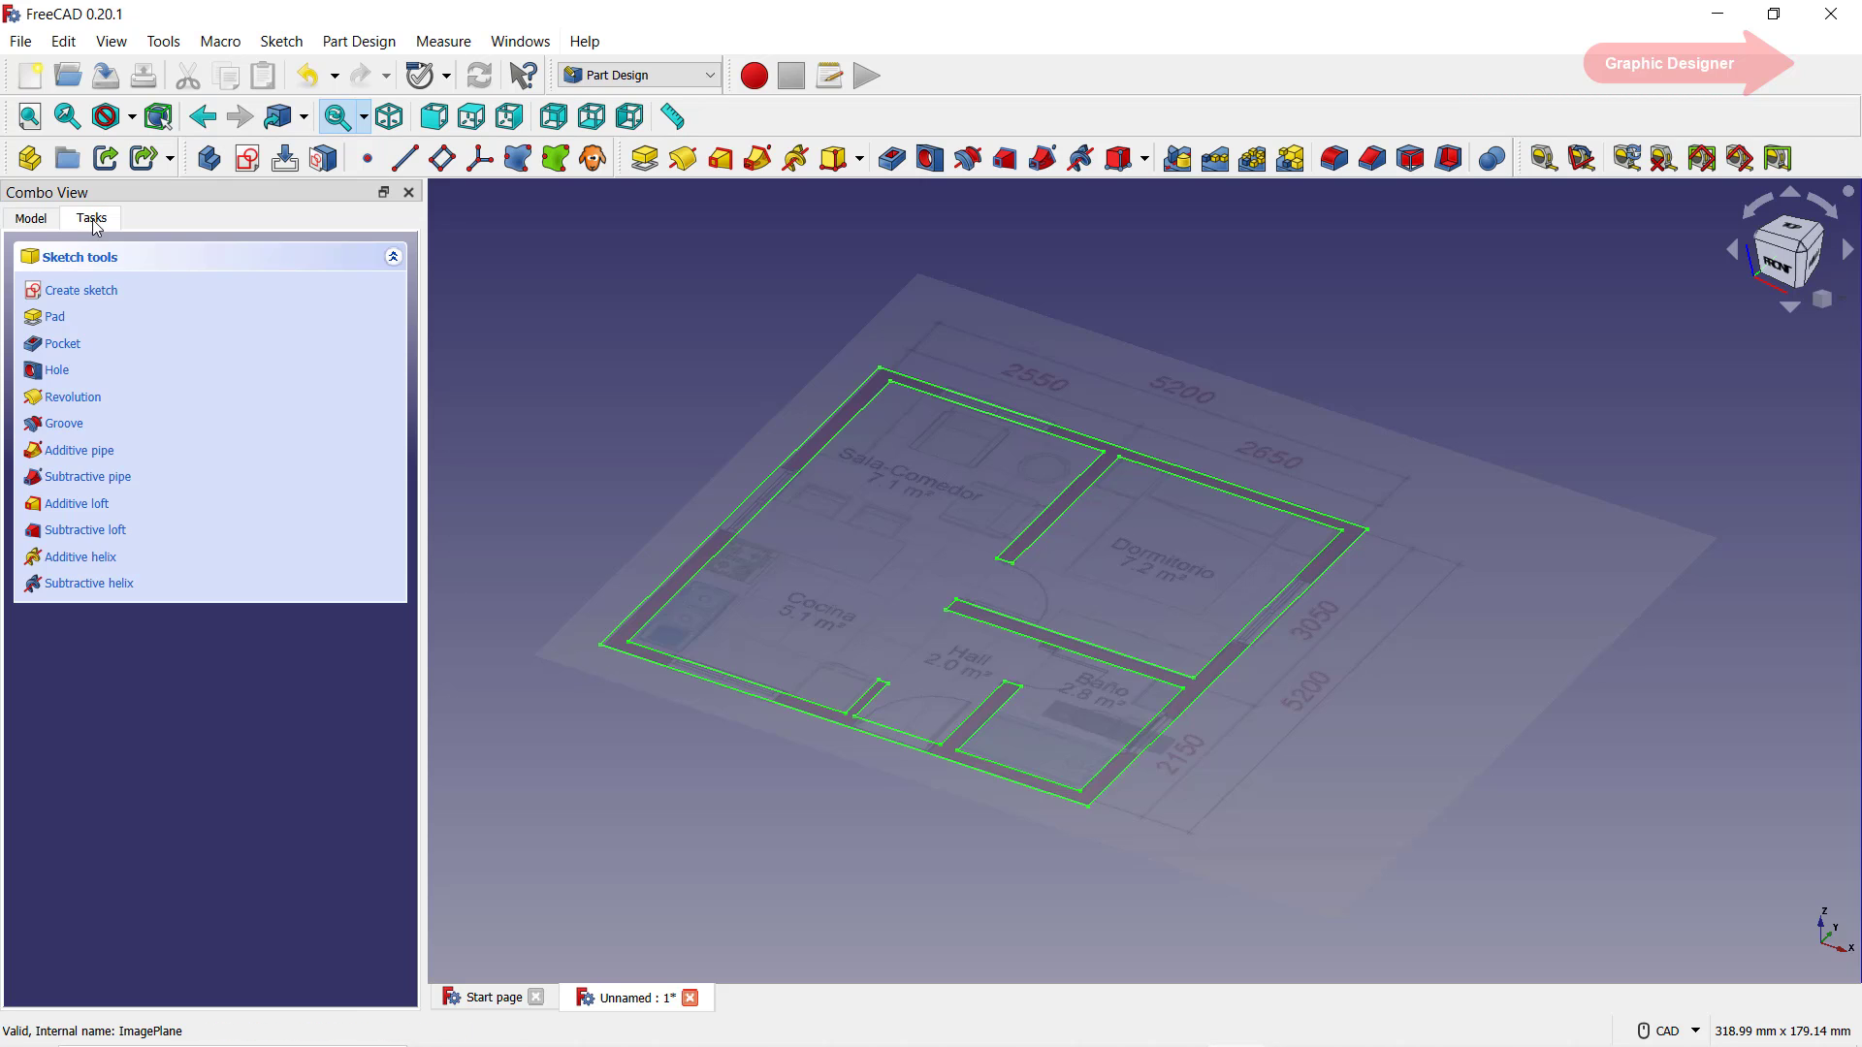
- Pad the traced wall sketch with a length of 60 mm
{"action": "left_click", "coordinate": [58, 319]}
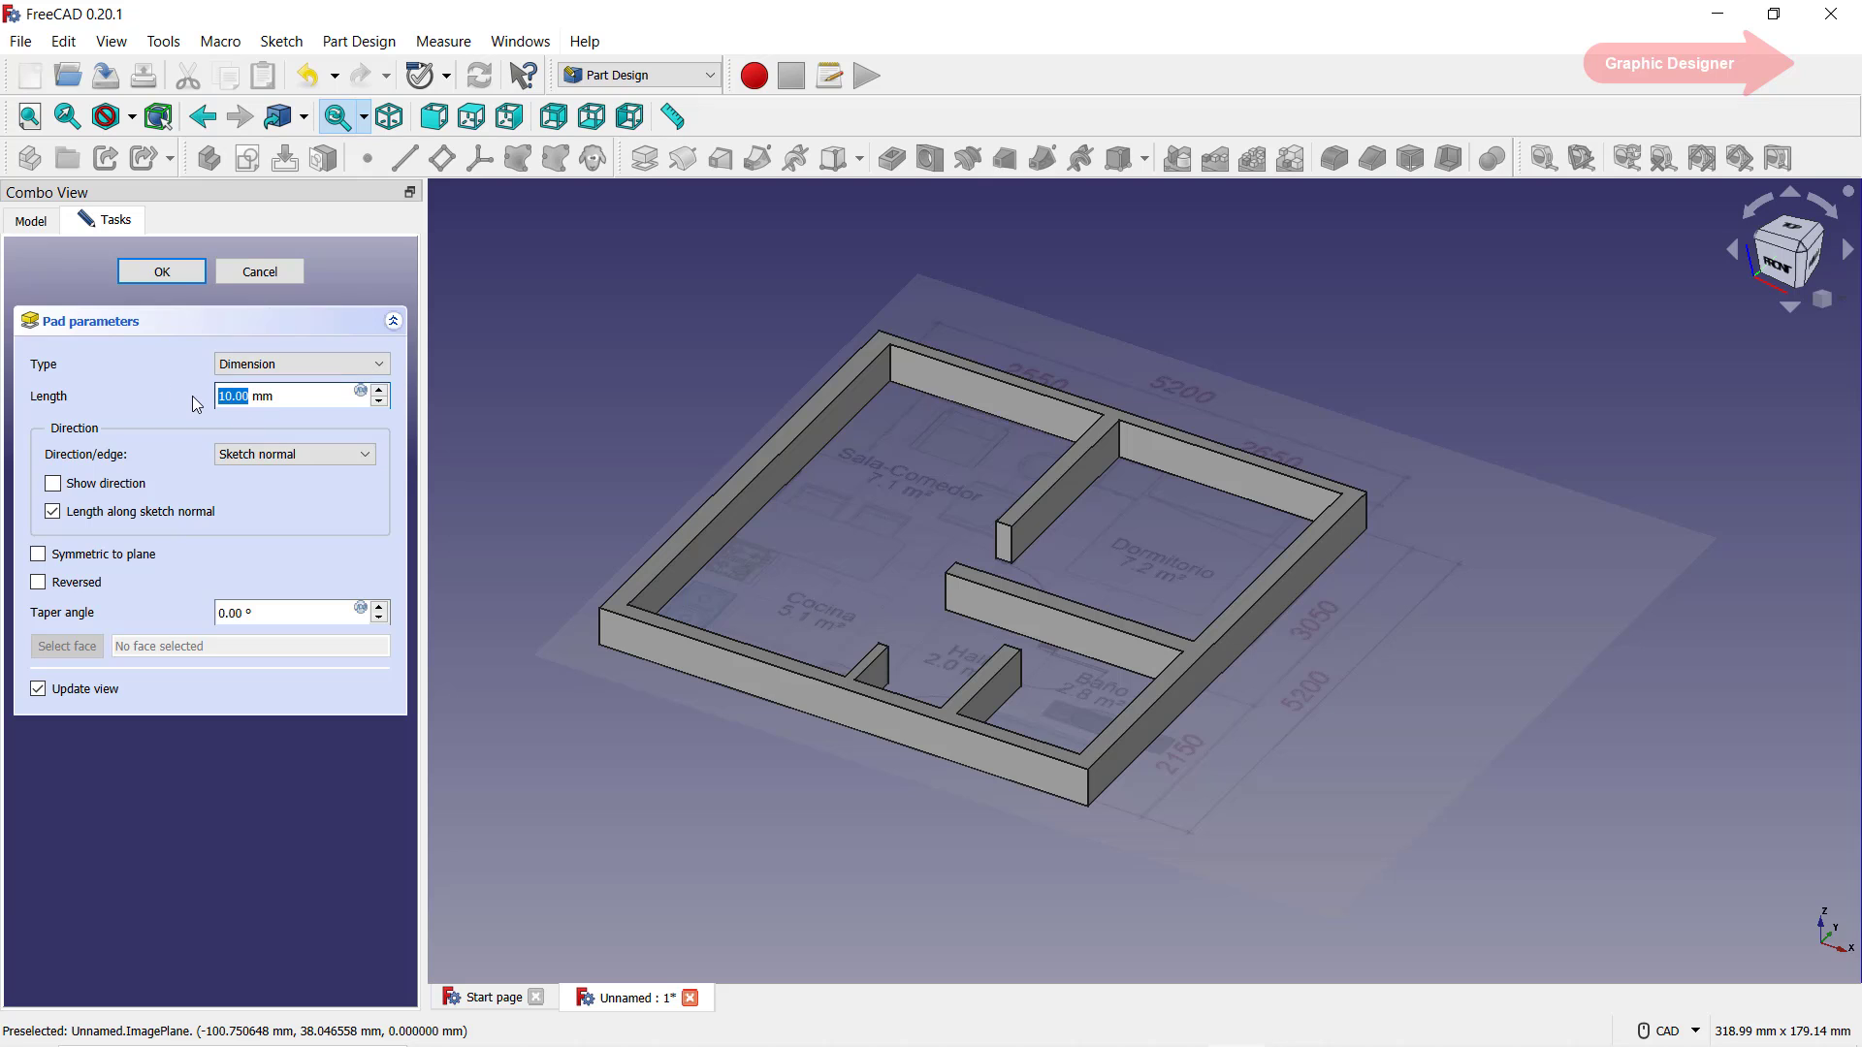
{"action": "type", "text": "60"}
{"action": "key", "text": "Return"}
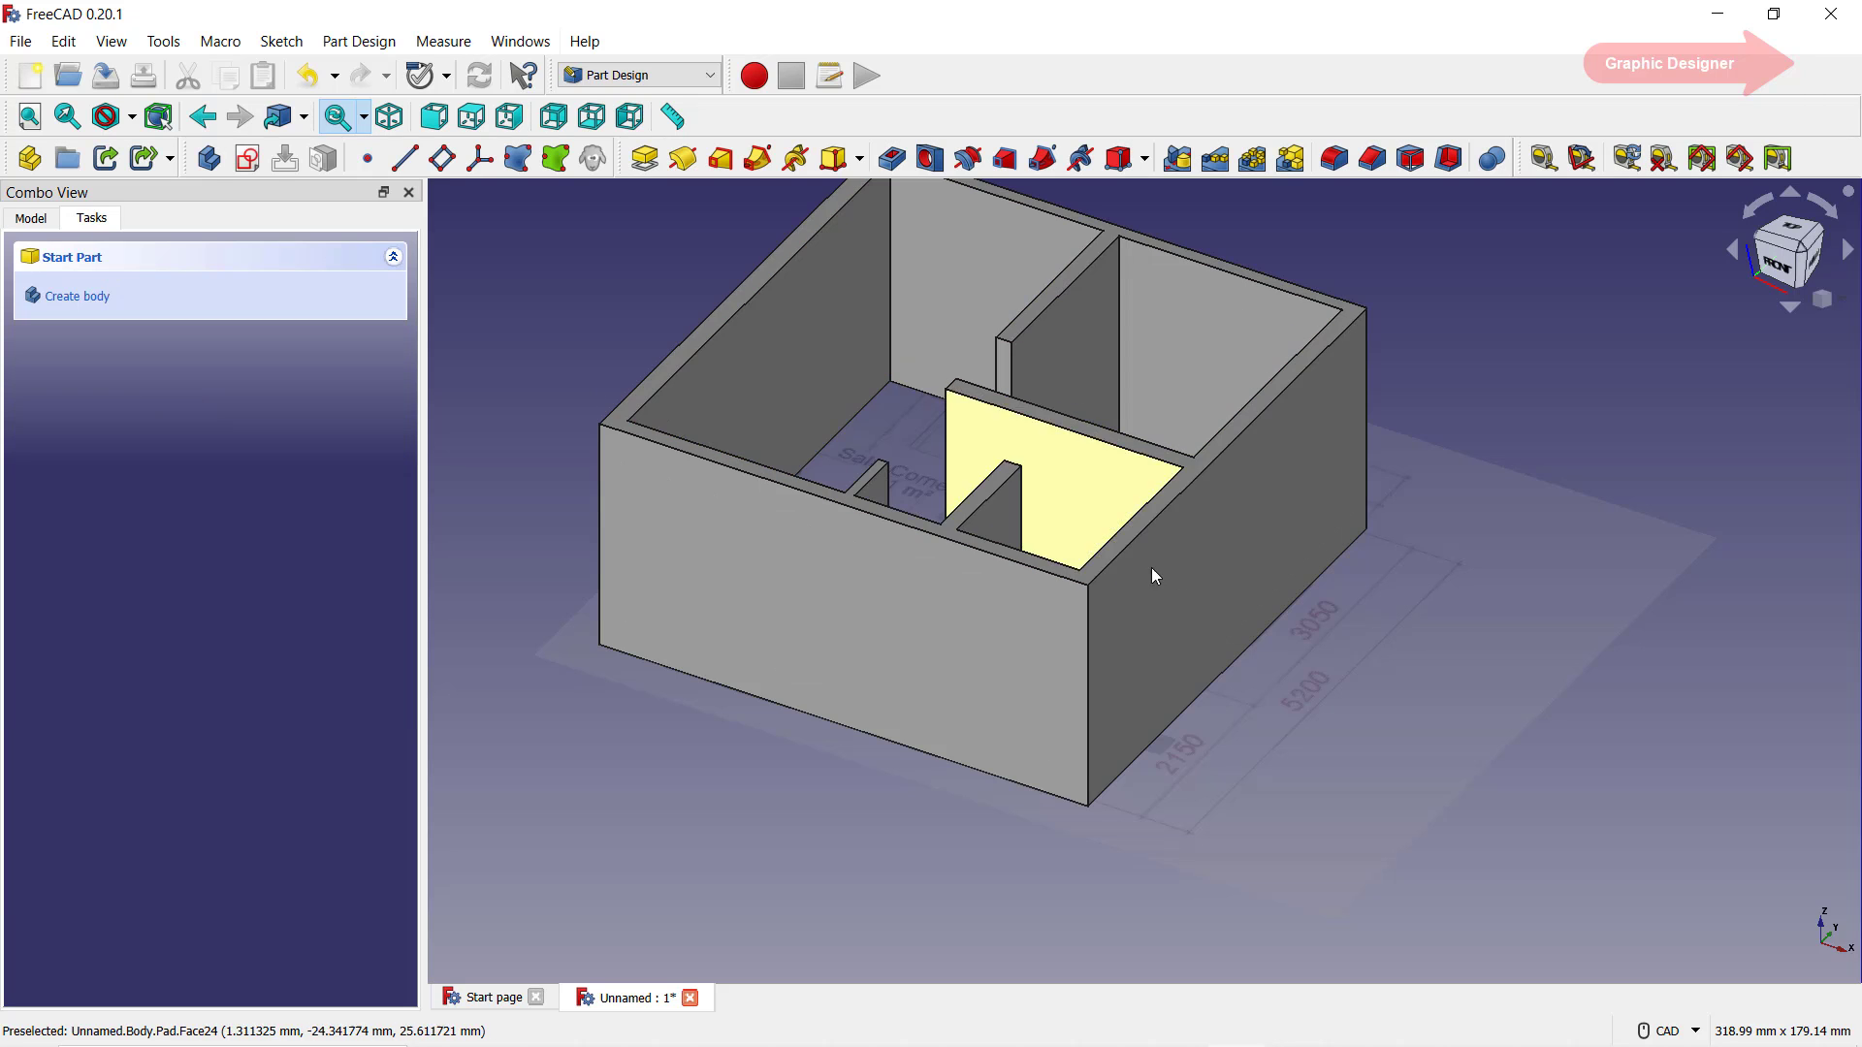
{"action": "mouse_move", "coordinate": [1513, 528]}
{"action": "middle_mouse_down"}
{"action": "mouse_move", "coordinate": [1517, 547]}
{"action": "mouse_move", "coordinate": [1409, 594]}
{"action": "mouse_move", "coordinate": [1454, 611]}
{"action": "mouse_move", "coordinate": [1583, 578]}
{"action": "mouse_move", "coordinate": [1417, 565]}
{"action": "mouse_move", "coordinate": [1496, 544]}
{"action": "mouse_move", "coordinate": [1446, 566]}
{"action": "middle_mouse_up"}
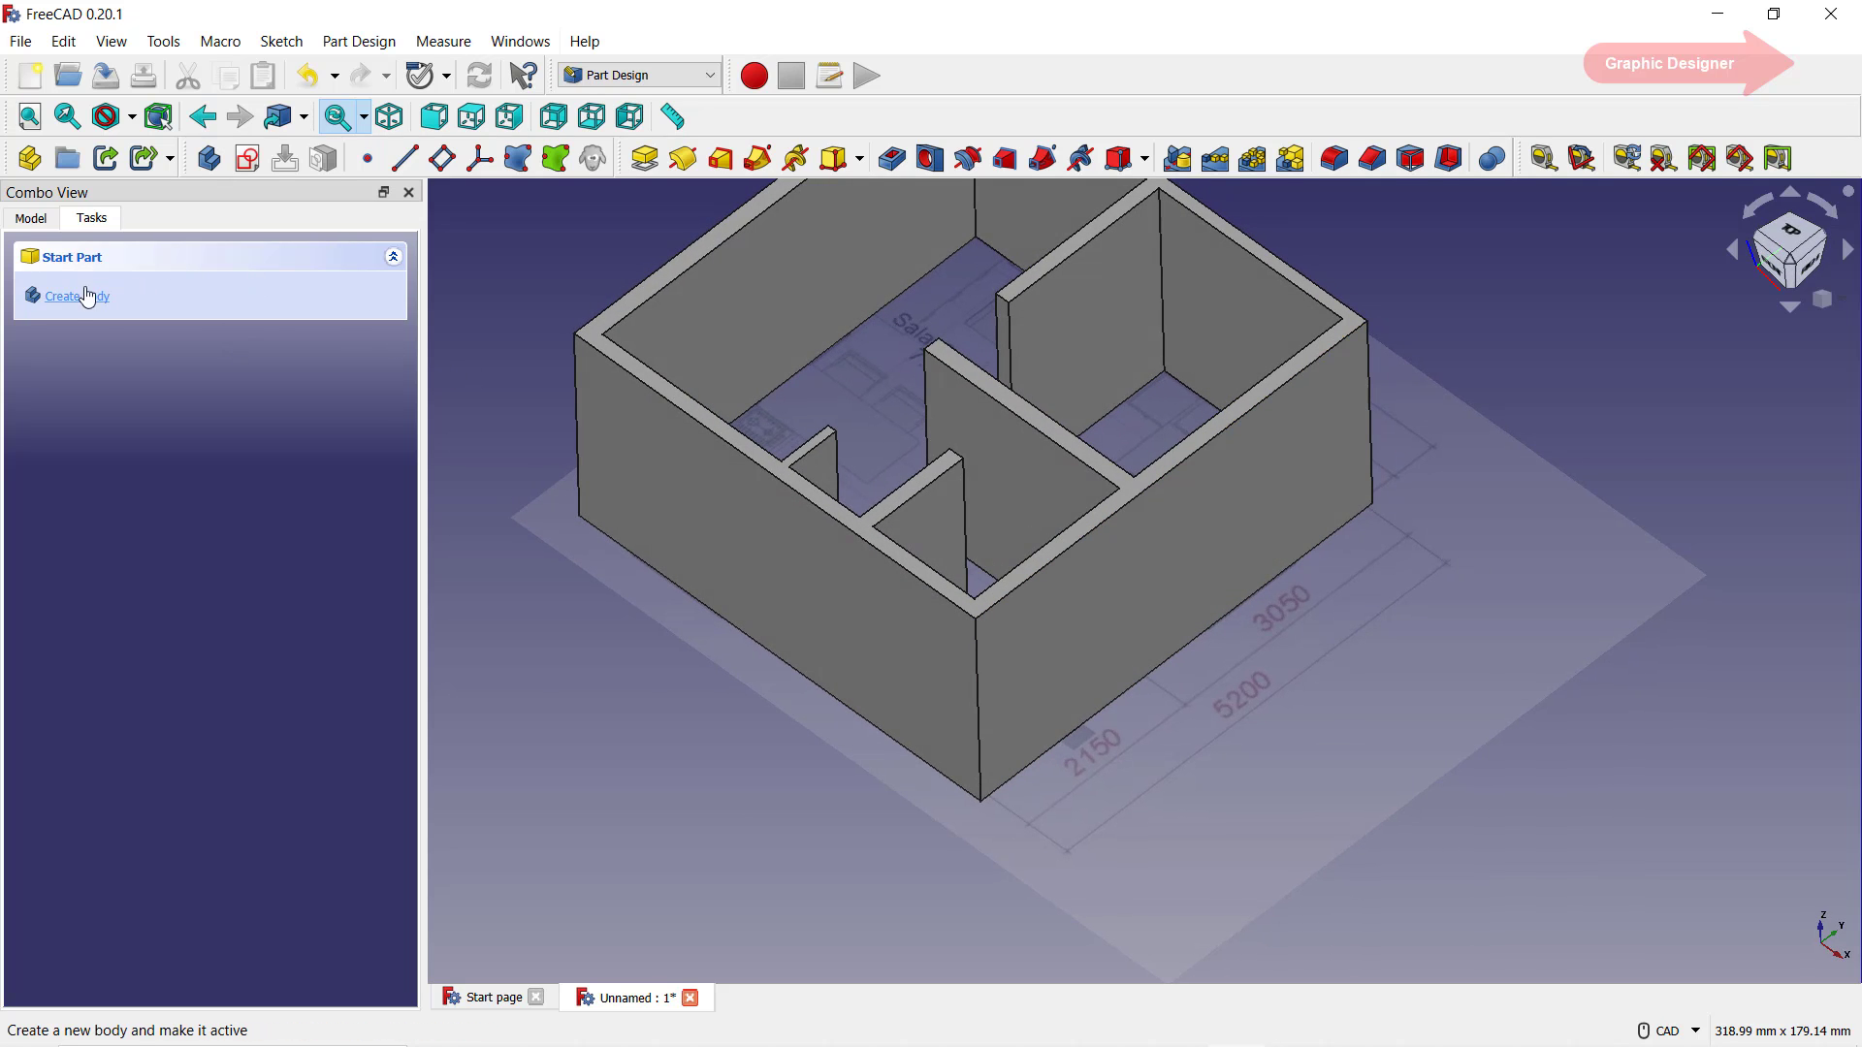
{"action": "left_click", "coordinate": [39, 219]}
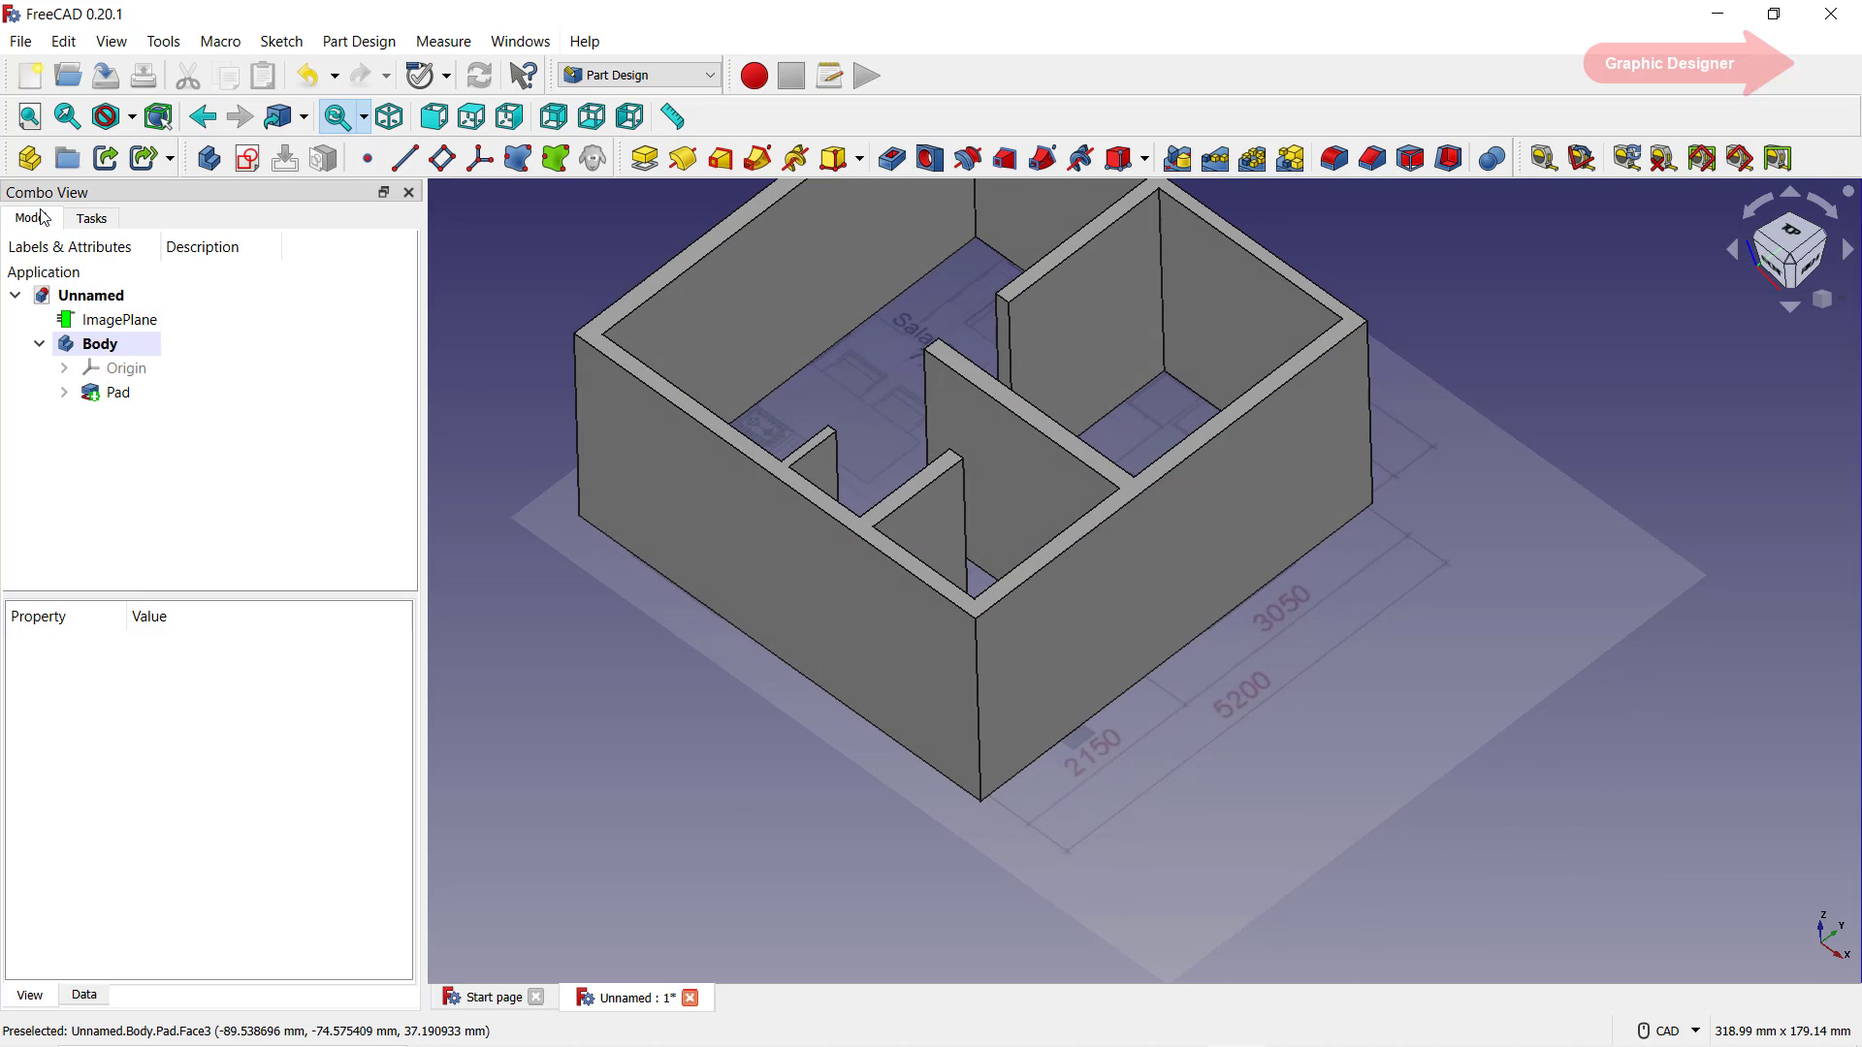
{"action": "double_click", "coordinate": [116, 392]}
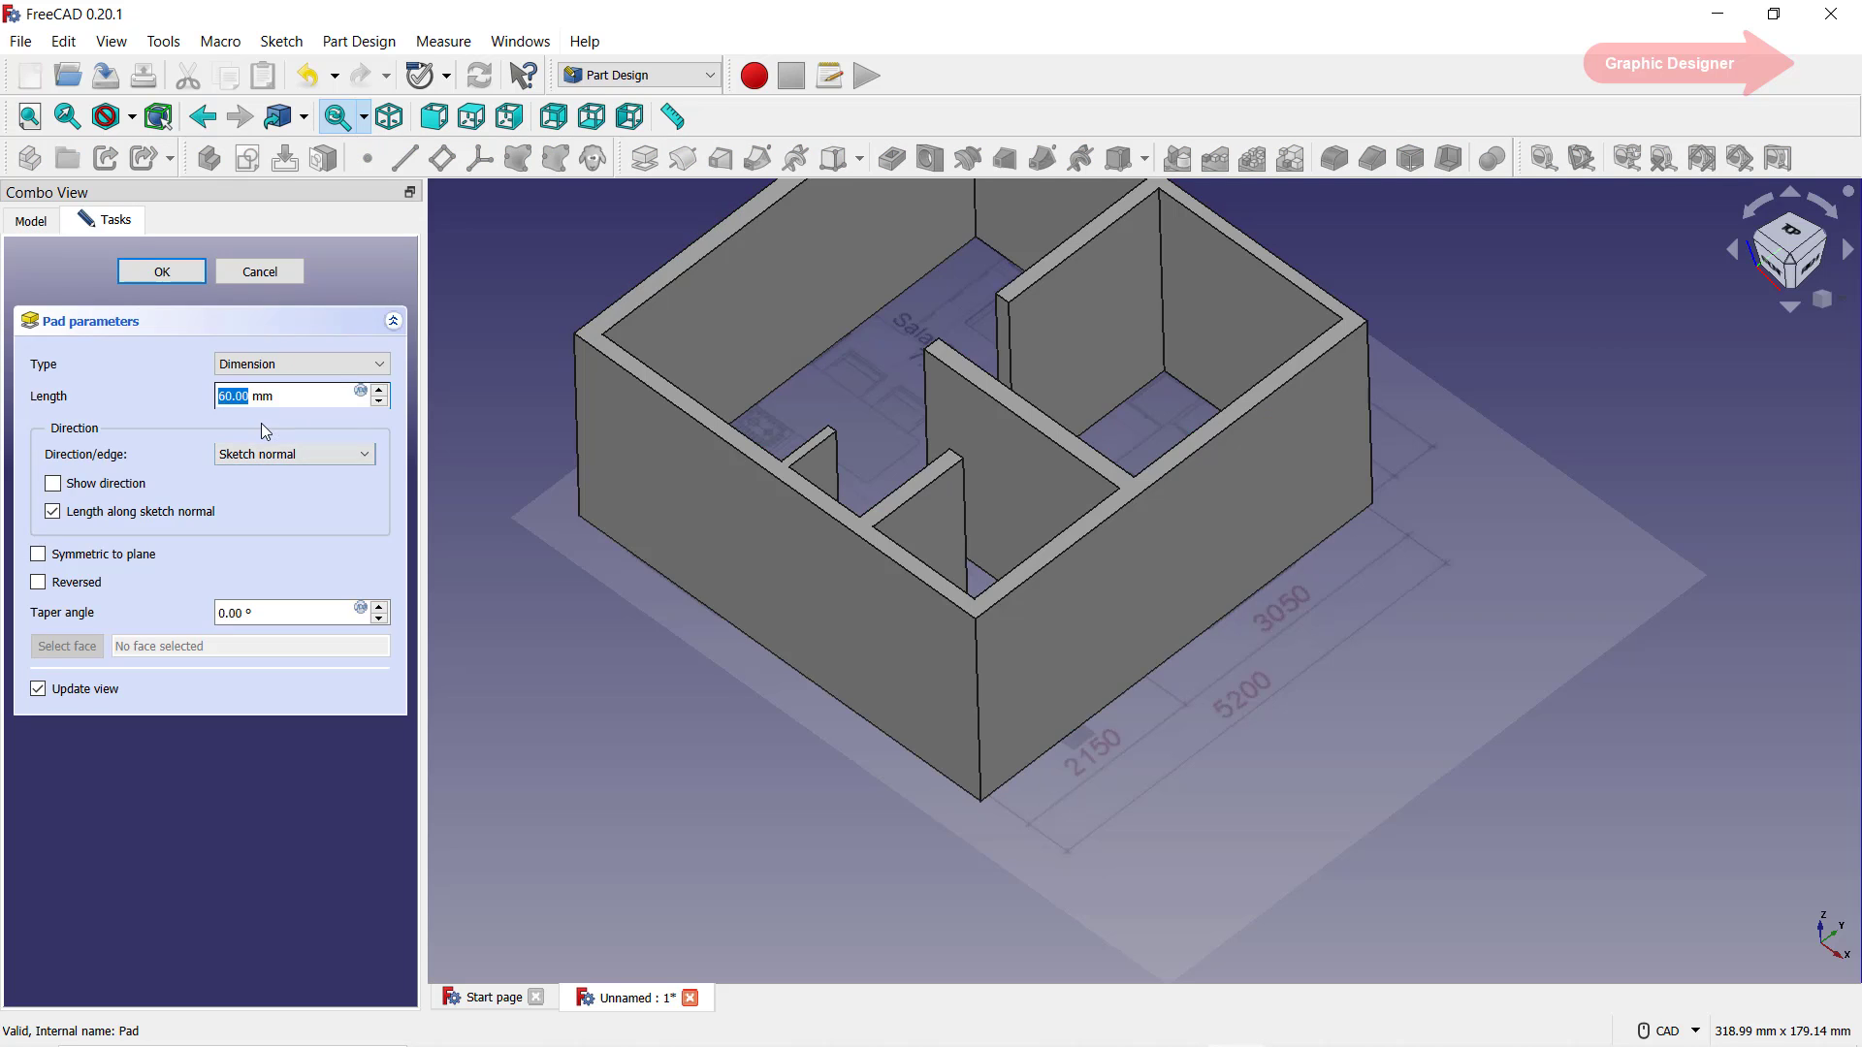
{"action": "key", "text": "Return"}
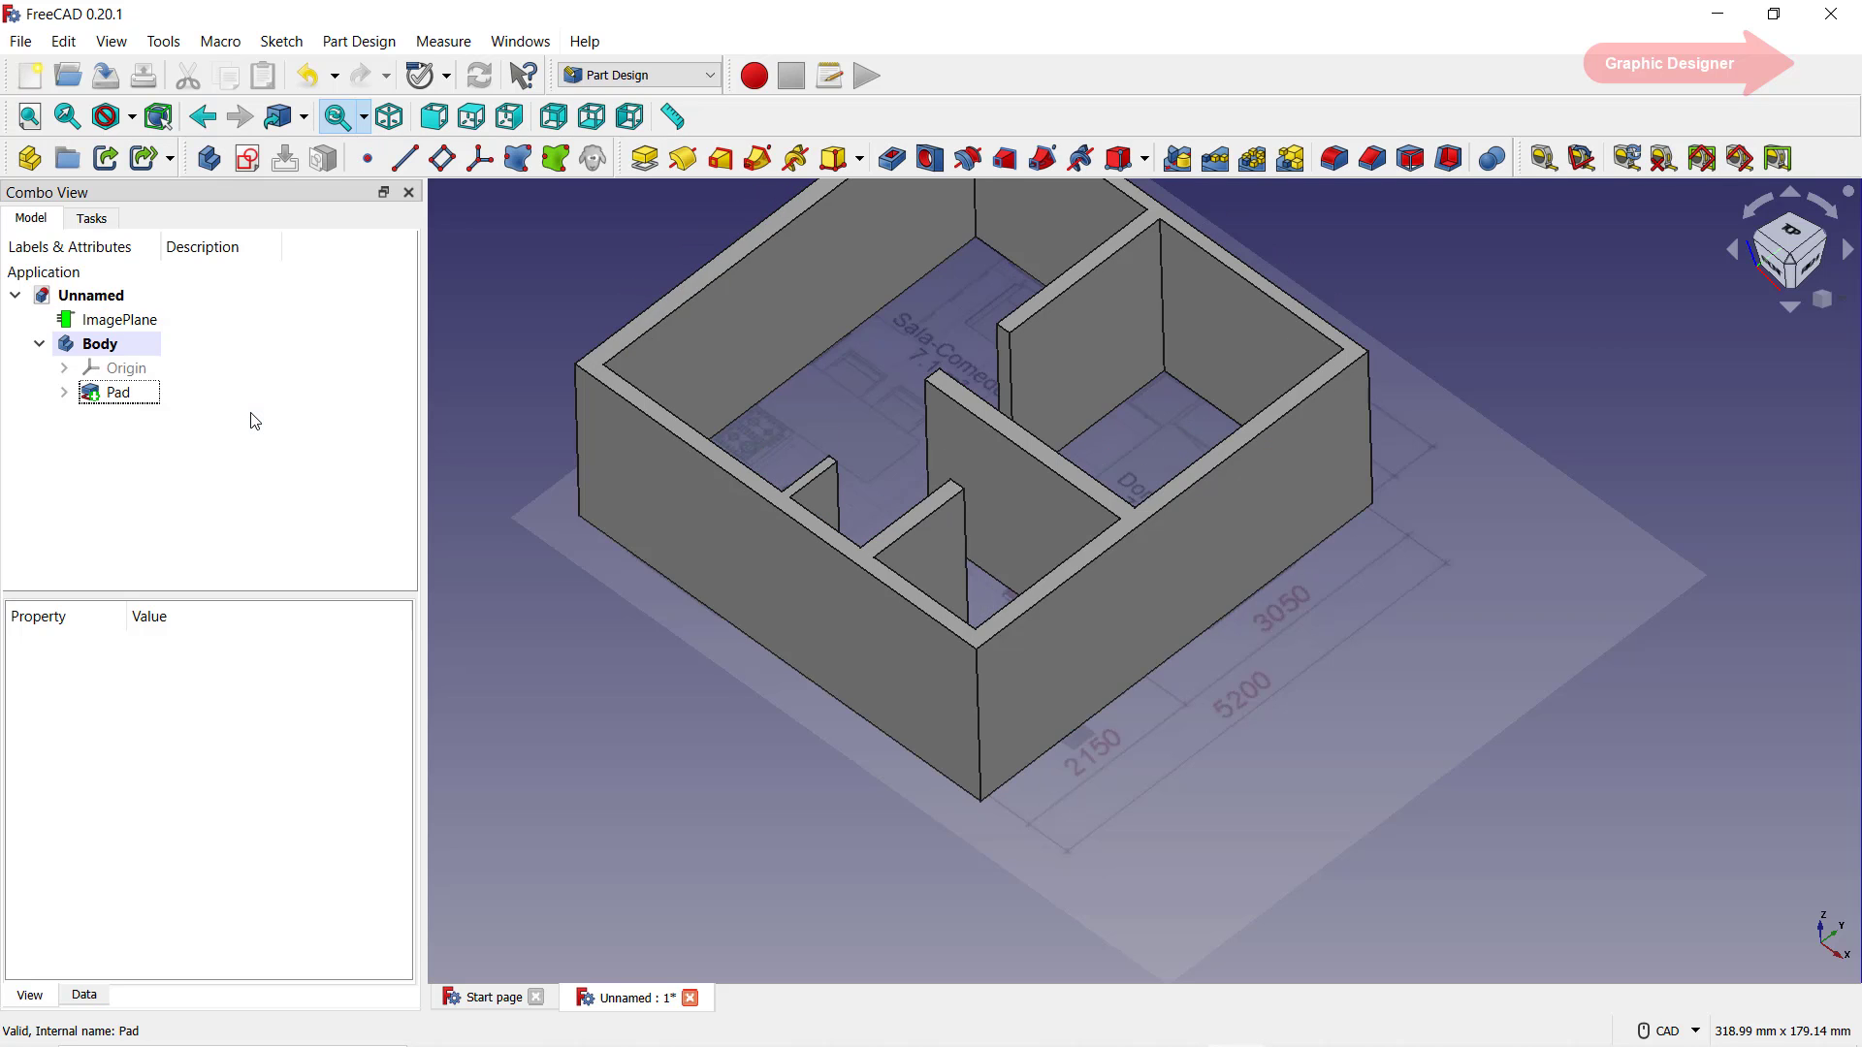
{"action": "right_click", "coordinate": [1400, 560]}
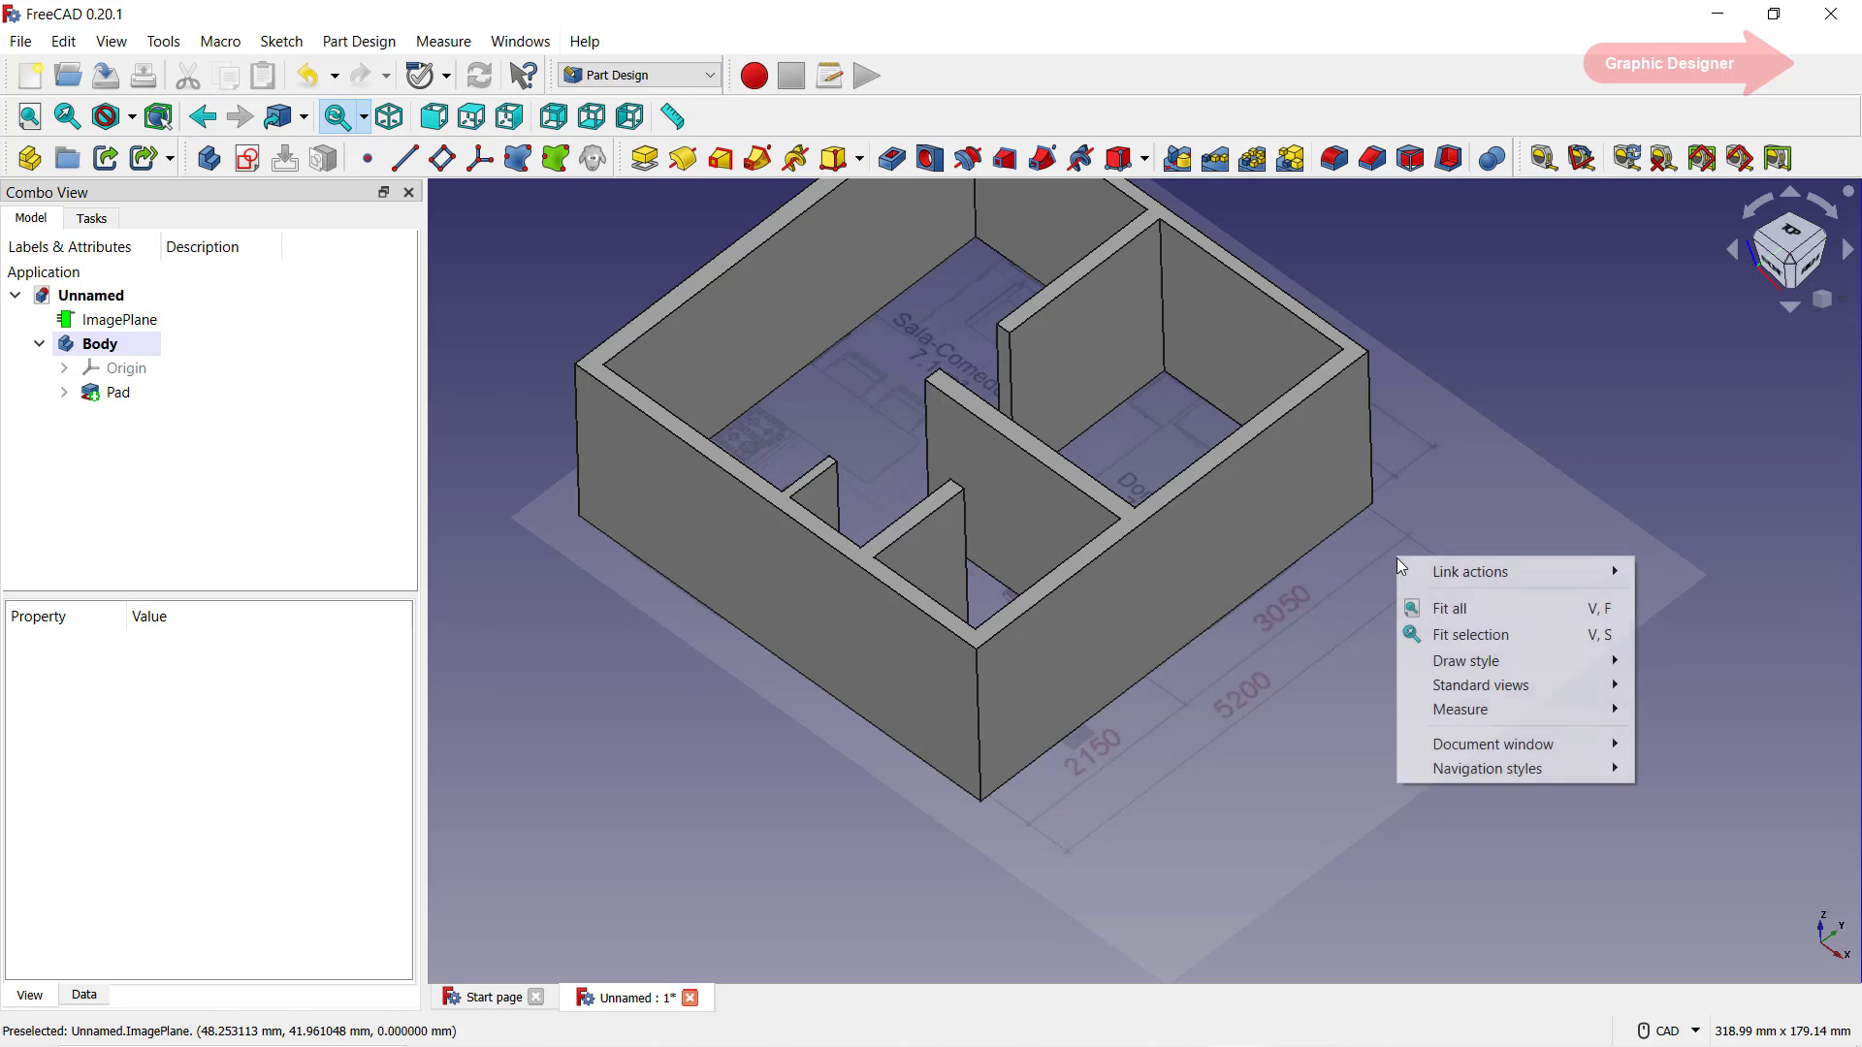
{"action": "mouse_move", "coordinate": [1371, 553]}
{"action": "middle_mouse_down"}
{"action": "mouse_move", "coordinate": [1432, 581]}
{"action": "mouse_move", "coordinate": [1404, 611]}
{"action": "mouse_move", "coordinate": [1268, 553]}
{"action": "mouse_move", "coordinate": [1396, 516]}
{"action": "middle_mouse_up"}
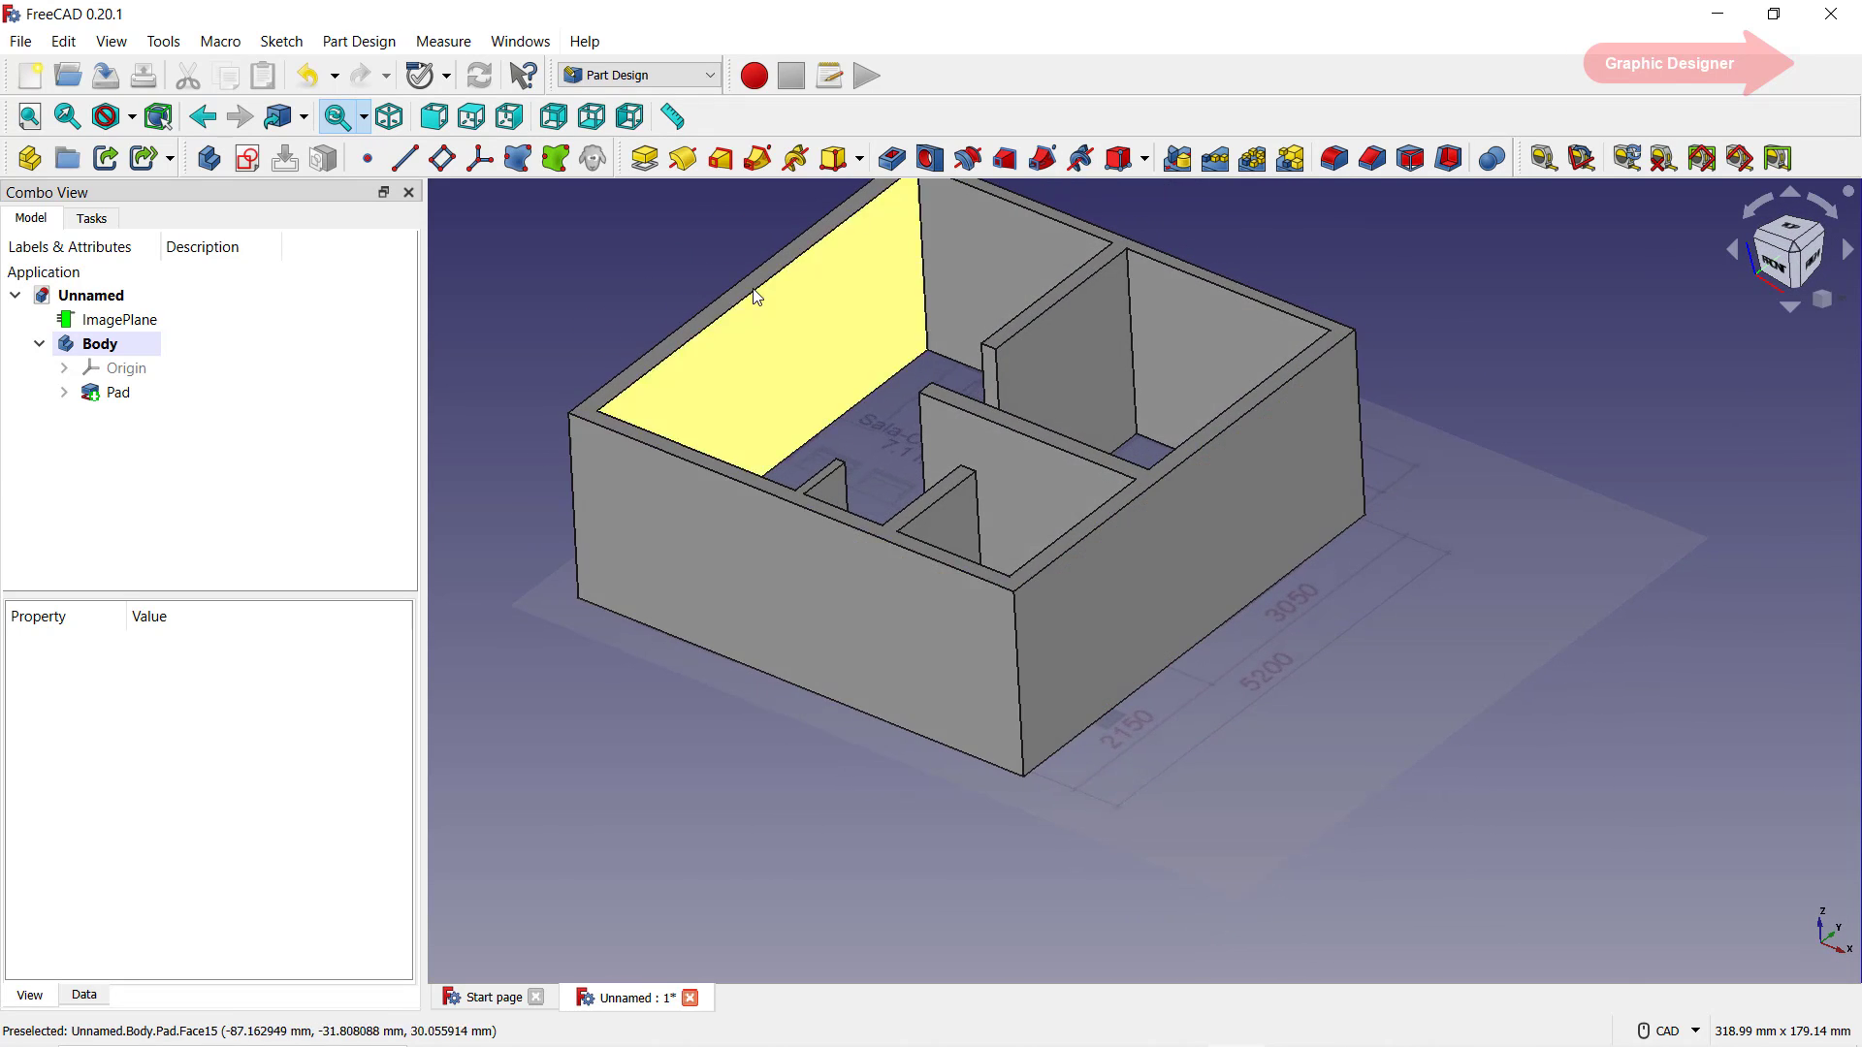